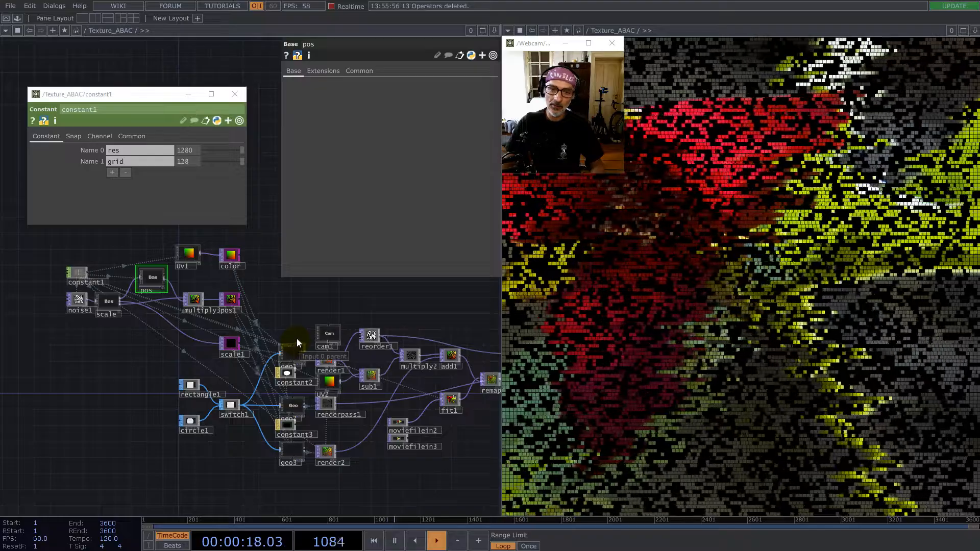
- Set the grid value of constant1 to 181
left_click_drag(366, 375, 310, 360)
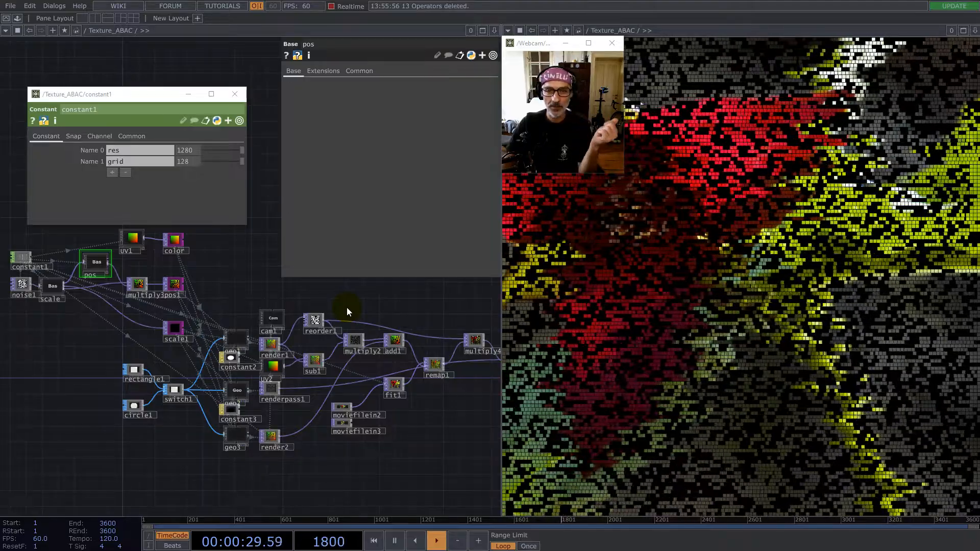
left_click_drag(234, 289, 366, 304)
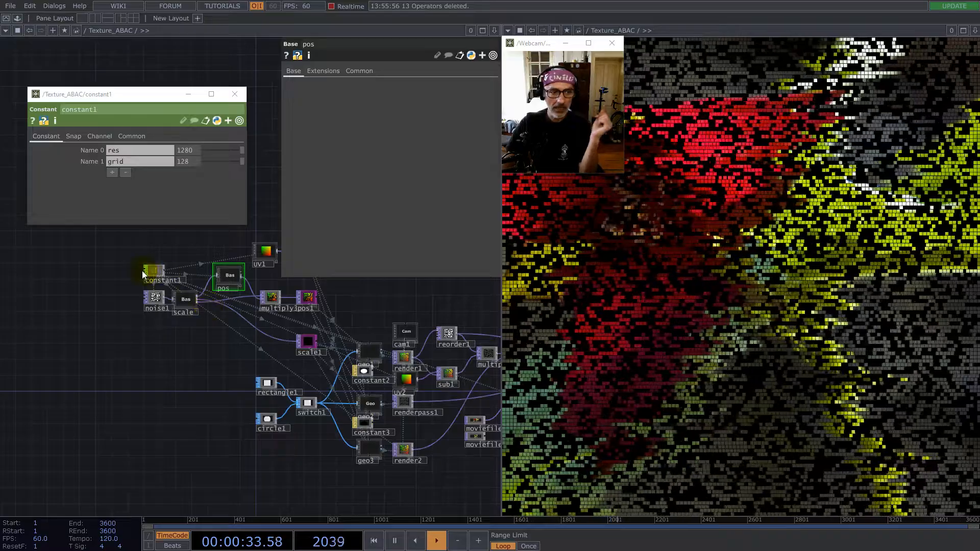
scroll(153, 270, "up", 5)
left_click_drag(189, 277, 222, 264)
left_click_drag(266, 301, 157, 346)
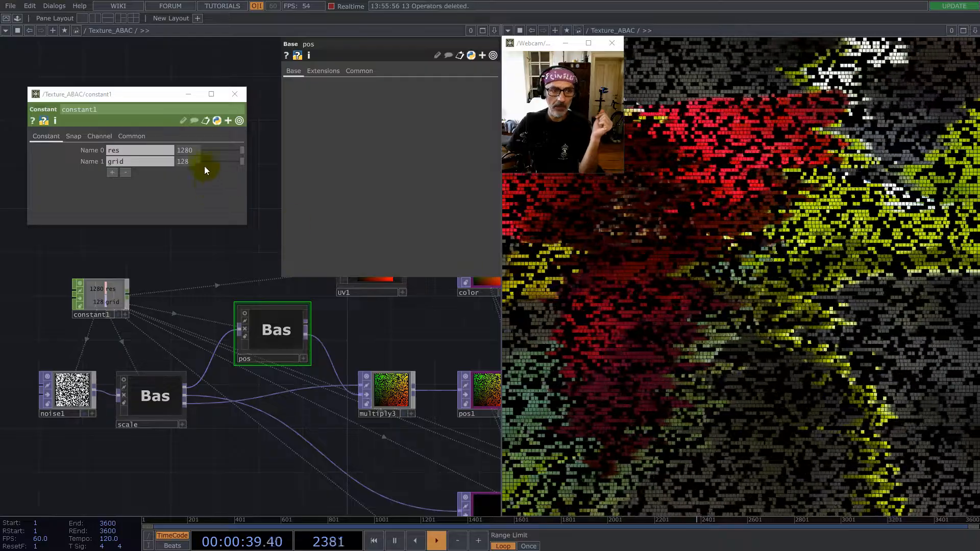
left_click_drag(195, 160, 119, 155)
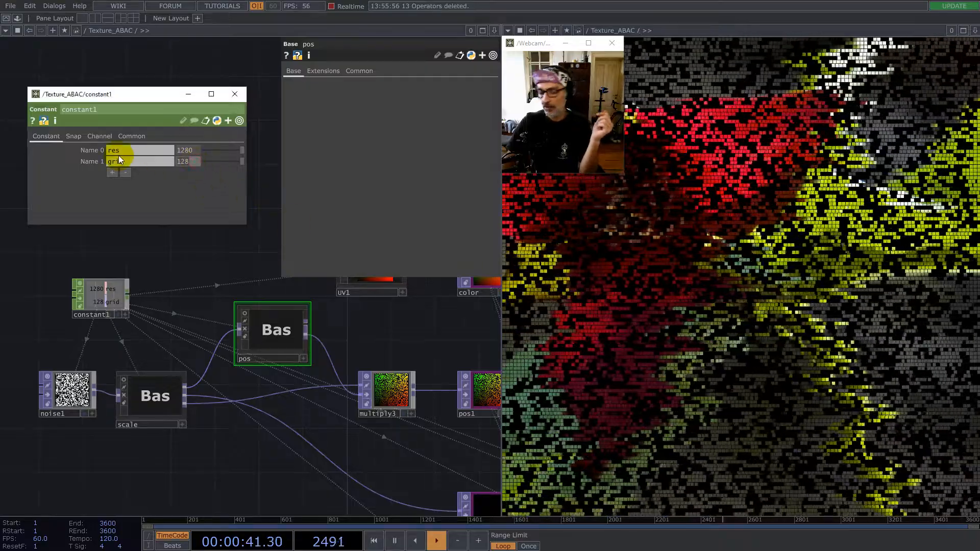
type("181")
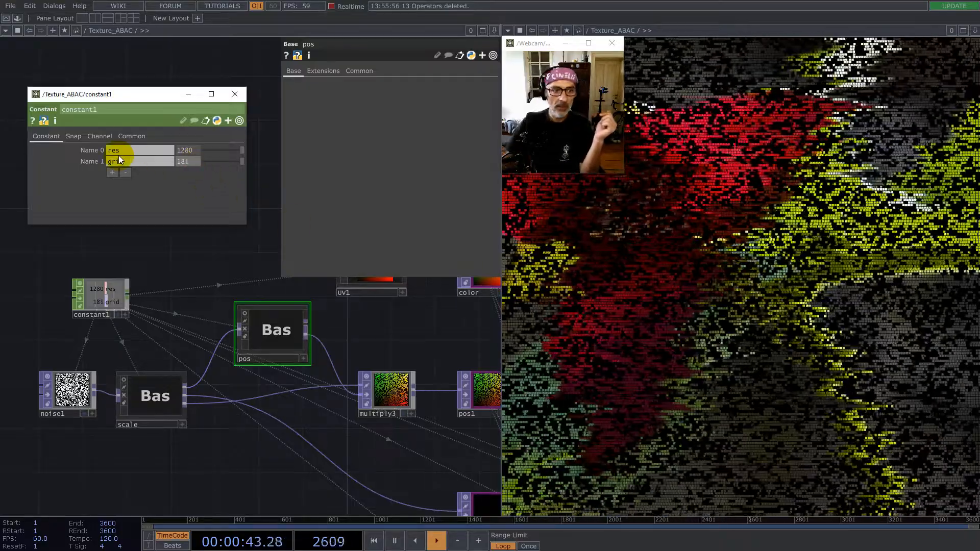
key("Return")
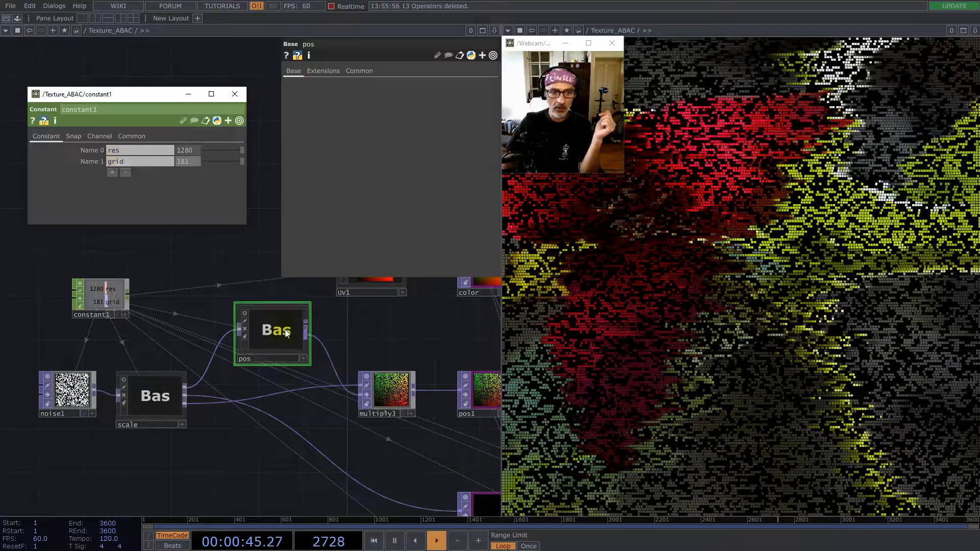
- Open the network inside the pos component and set constant1's grid value to 35
double_click(293, 330)
scroll(98, 291, "up", 3)
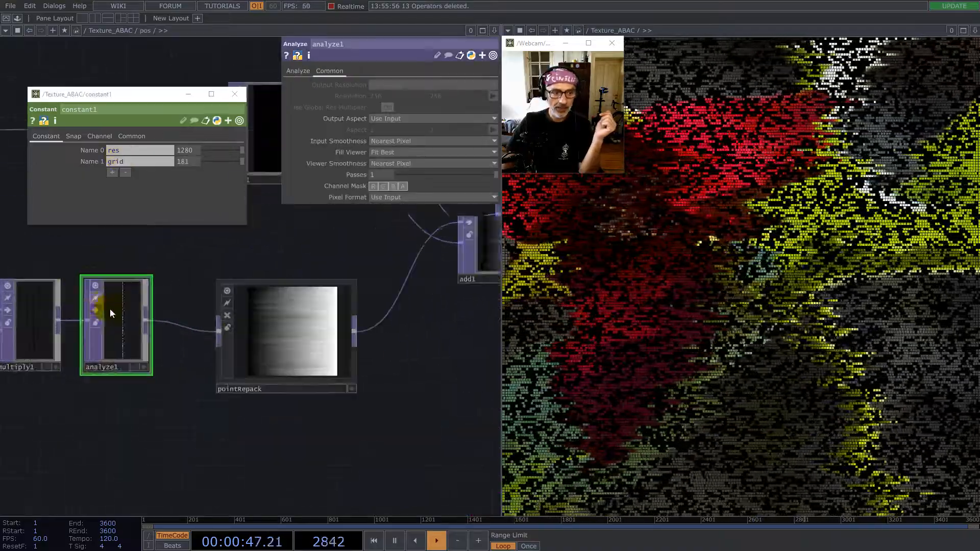
middle_click(109, 308)
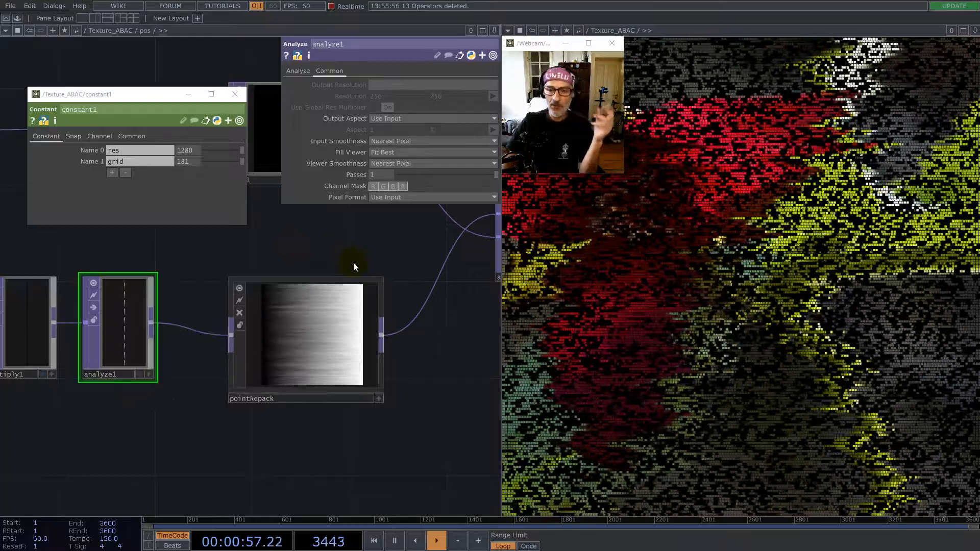
left_click_drag(189, 164, 137, 157)
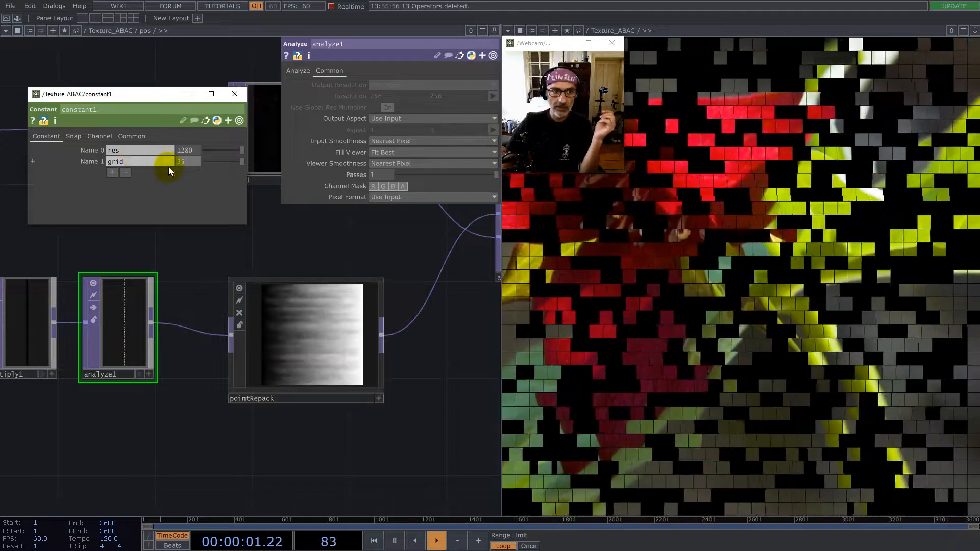
- Return to the Texture_ABAC network and connect moviefilein3 to fit1 in place of moviefilein2
middle_click_drag(148, 342, 327, 258)
scroll(386, 360, "down", 3)
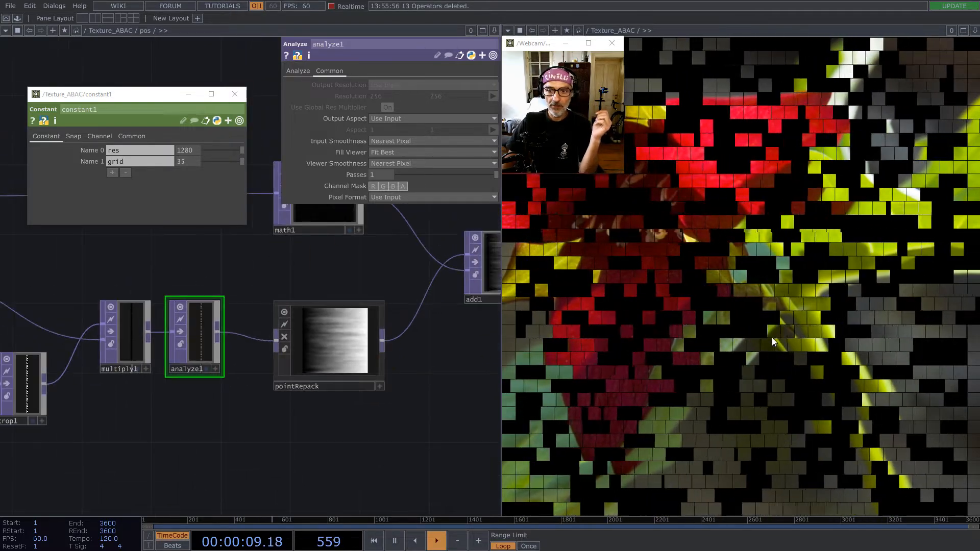
scroll(458, 313, "down", 8)
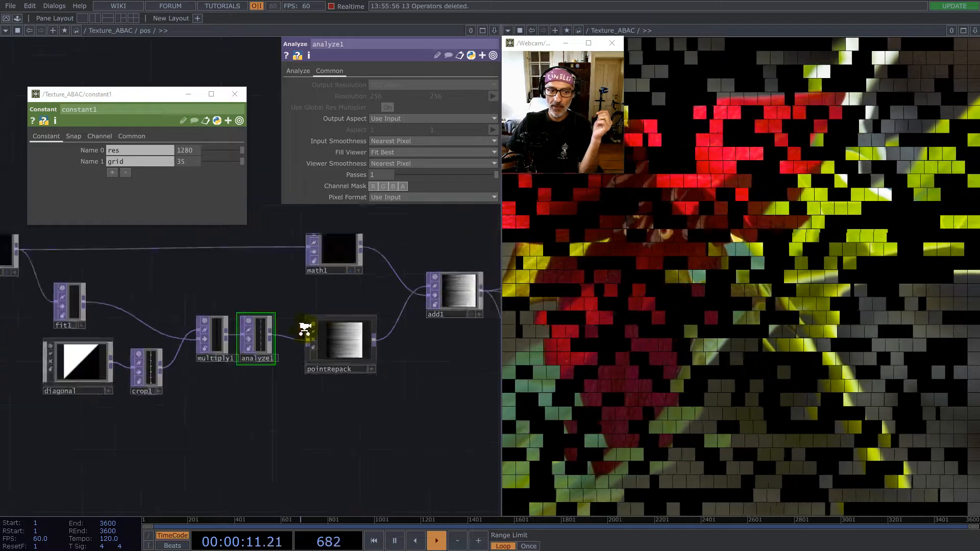
key("p")
scroll(230, 327, "down", 5)
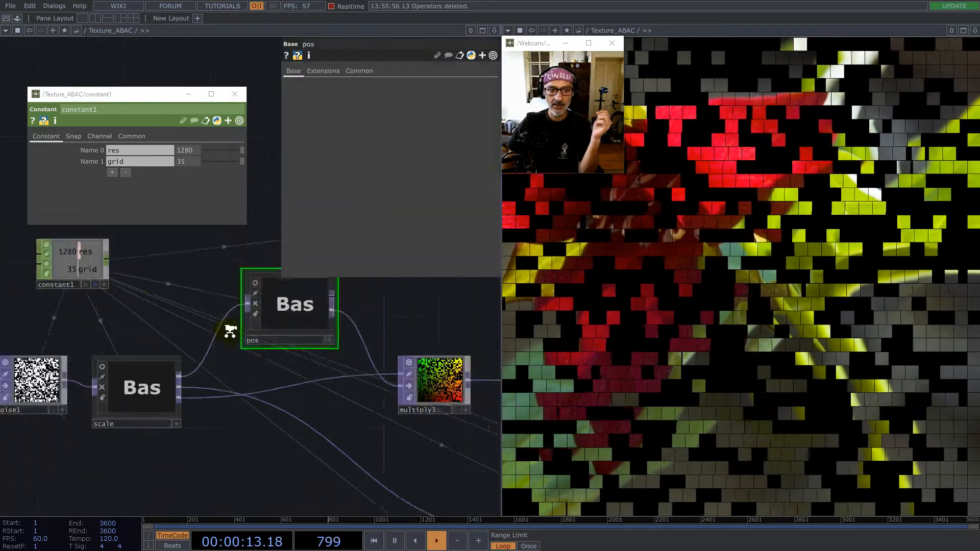
left_click_drag(295, 416, 141, 314)
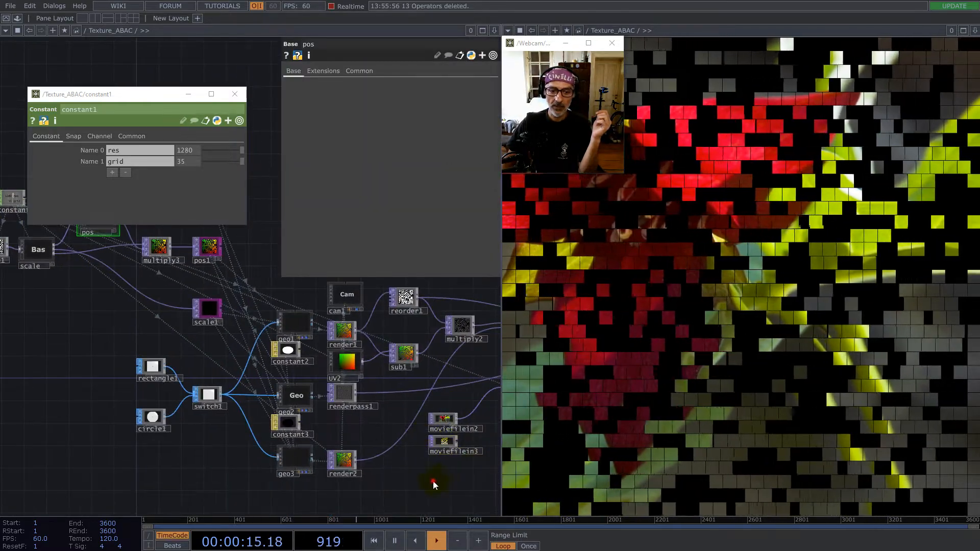
scroll(356, 419, "up", 6)
left_click_drag(291, 494, 452, 352)
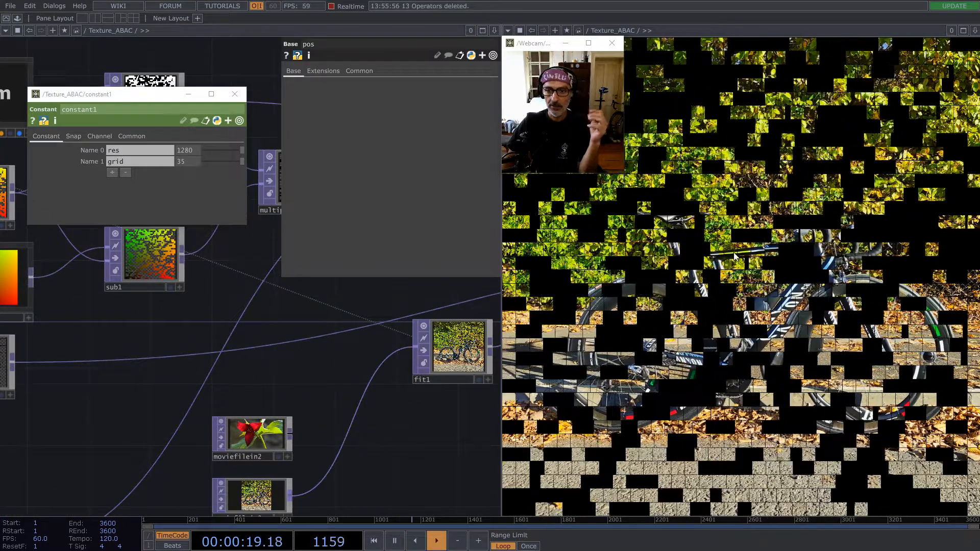
- Set constant1's grid value to 12 and connect moviefilein2 back into fit1
scroll(417, 363, "down", 6)
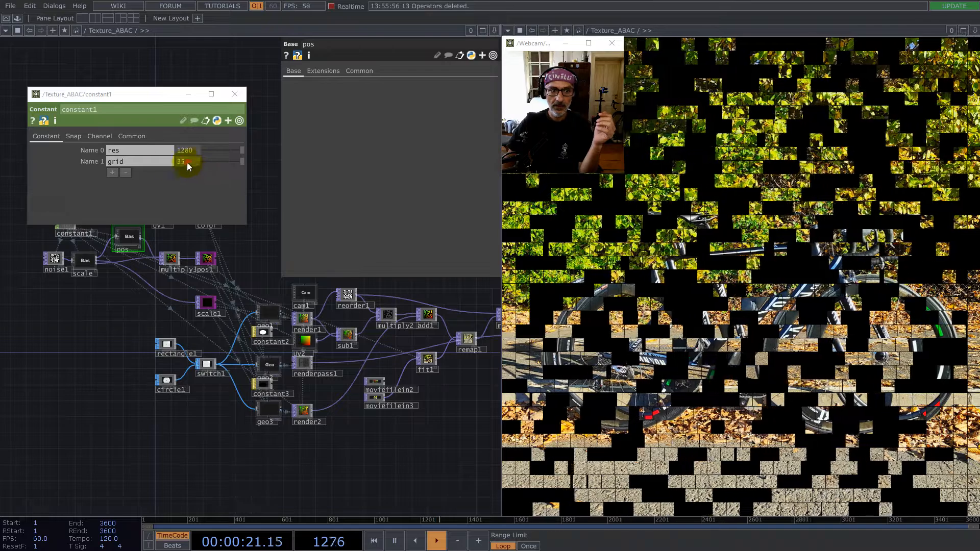
left_click_drag(185, 161, 127, 159)
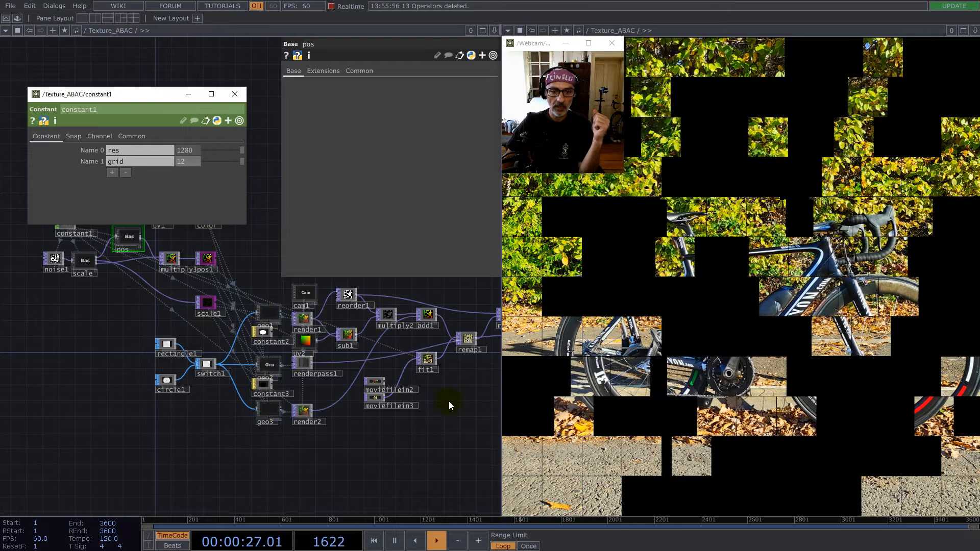
scroll(406, 394, "up", 5)
left_click_drag(300, 356, 350, 355)
scroll(423, 377, "down", 5)
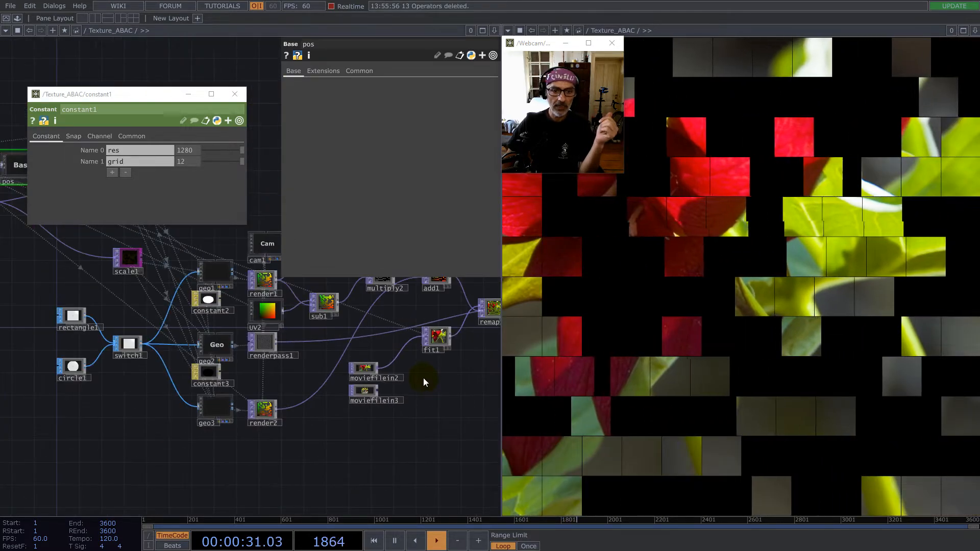
- Examine the images produced by render1 and render2 and how they relate to the geometry and UV2
scroll(248, 325, "up", 3)
scroll(248, 325, "up", 2)
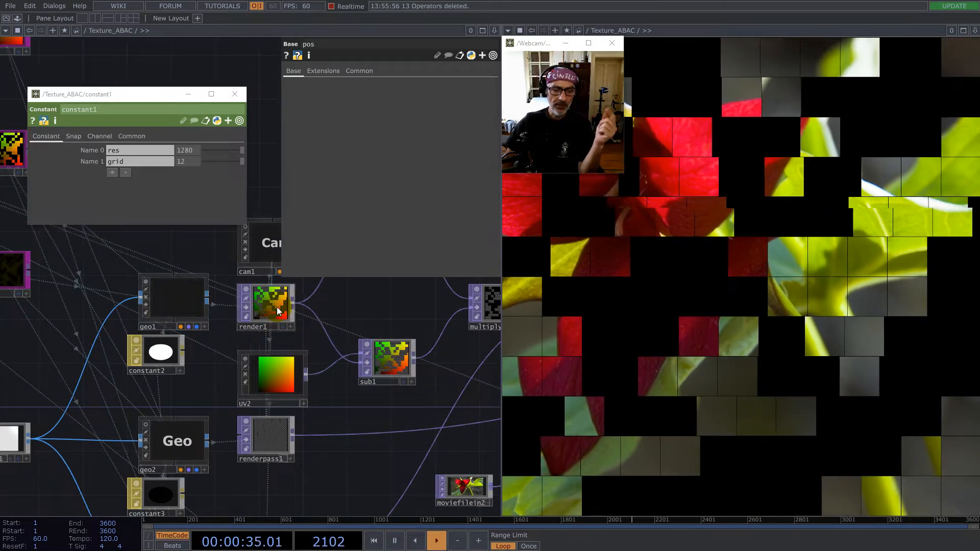
scroll(287, 334, "down", 3)
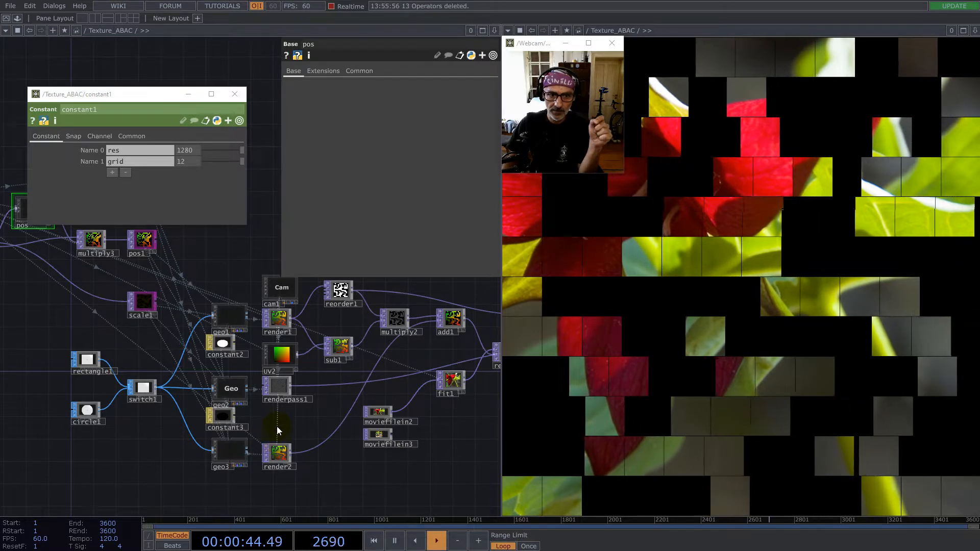
scroll(275, 388, "up", 1)
scroll(261, 340, "up", 2)
left_click_drag(237, 299, 226, 361)
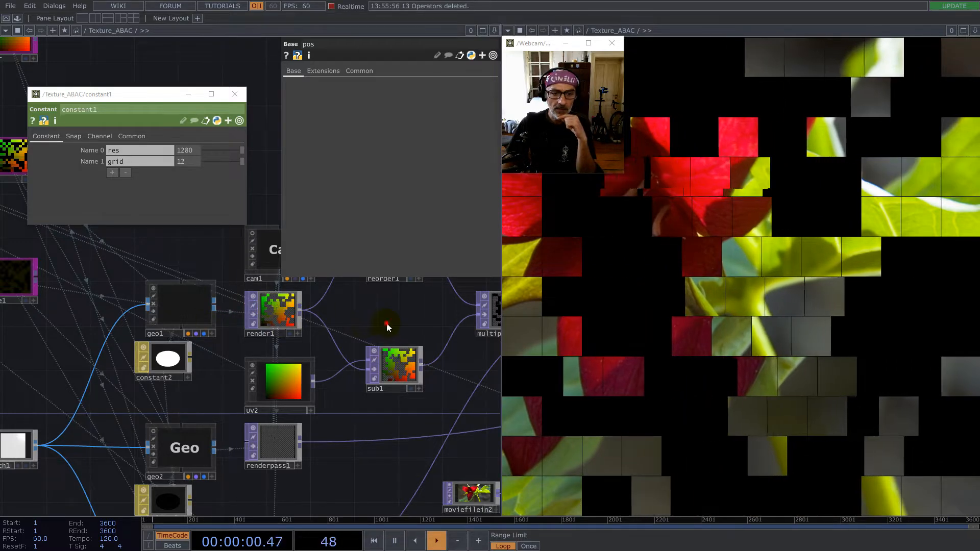
left_click_drag(387, 325, 334, 305)
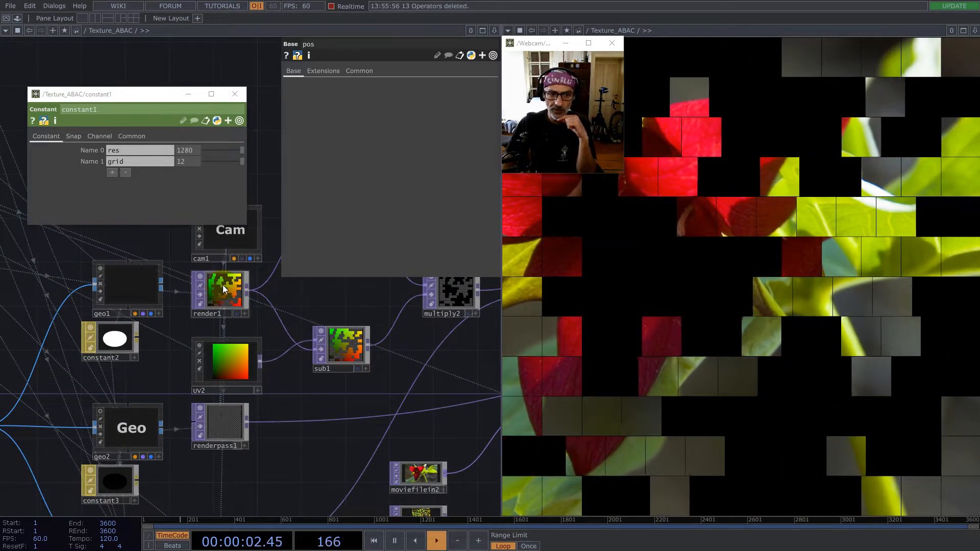
scroll(227, 326, "down", 5)
scroll(229, 369, "up", 7)
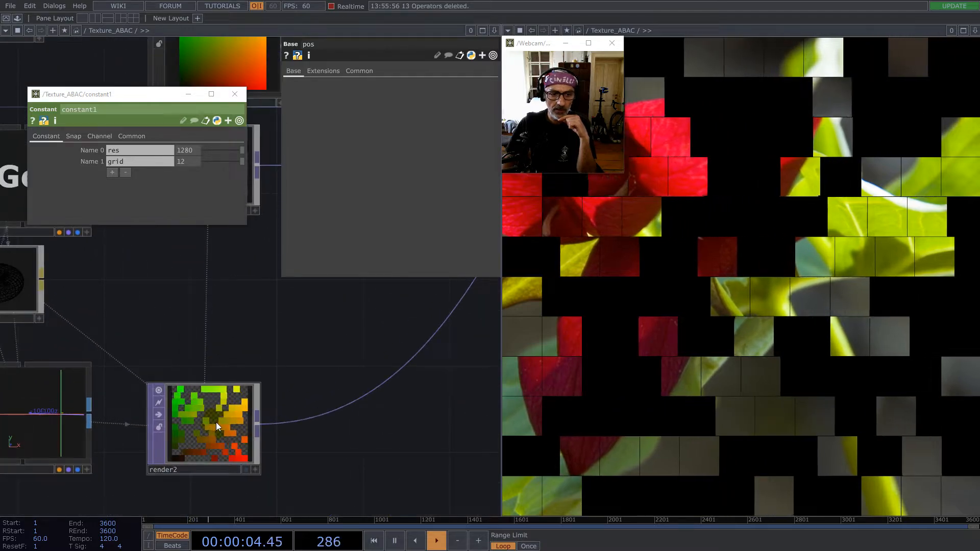
scroll(218, 421, "down", 1)
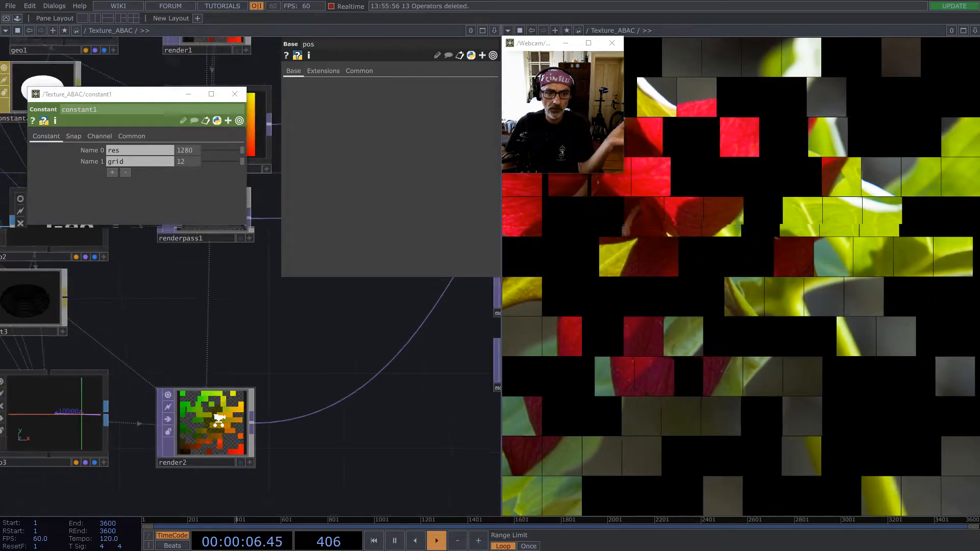
scroll(219, 420, "down", 5)
scroll(297, 428, "up", 3)
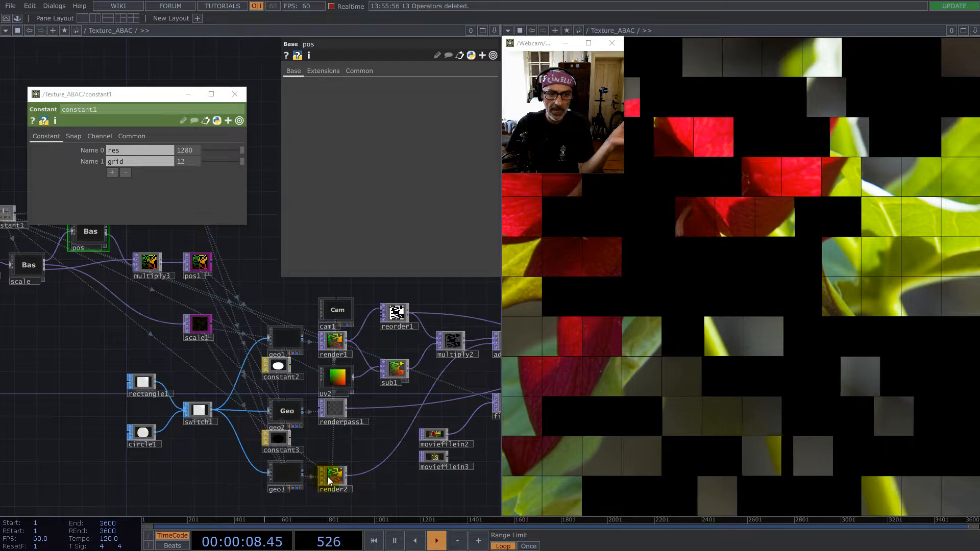
- Examine the color texture fed by UV1, and the difference of render1 and UV2 in sub1
scroll(328, 459, "down", 4)
scroll(265, 334, "up", 8)
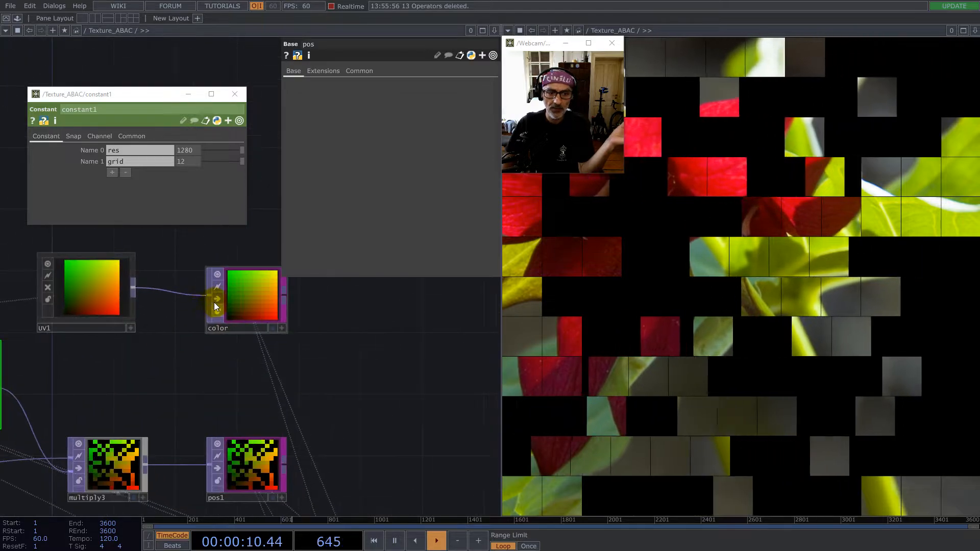
scroll(205, 301, "down", 5)
scroll(244, 323, "up", 5)
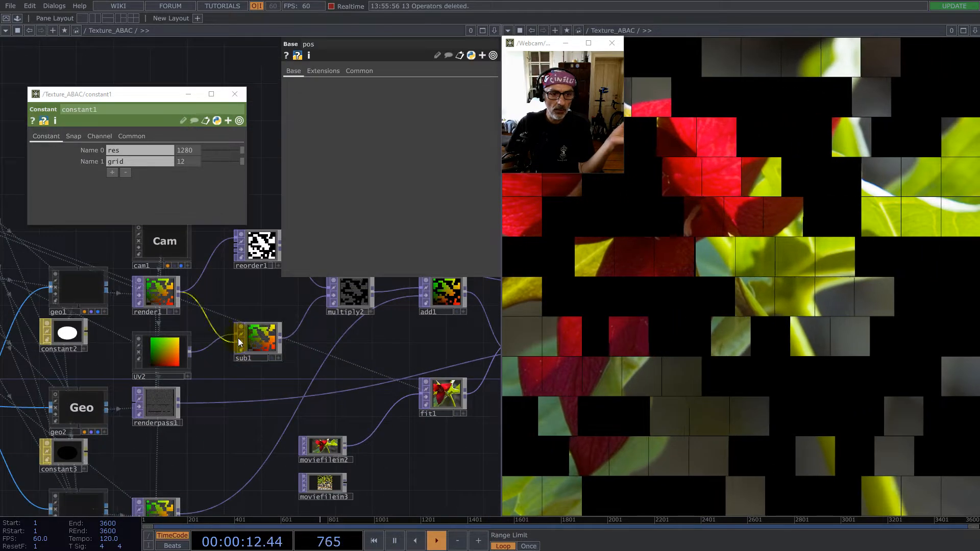
scroll(262, 337, "up", 5)
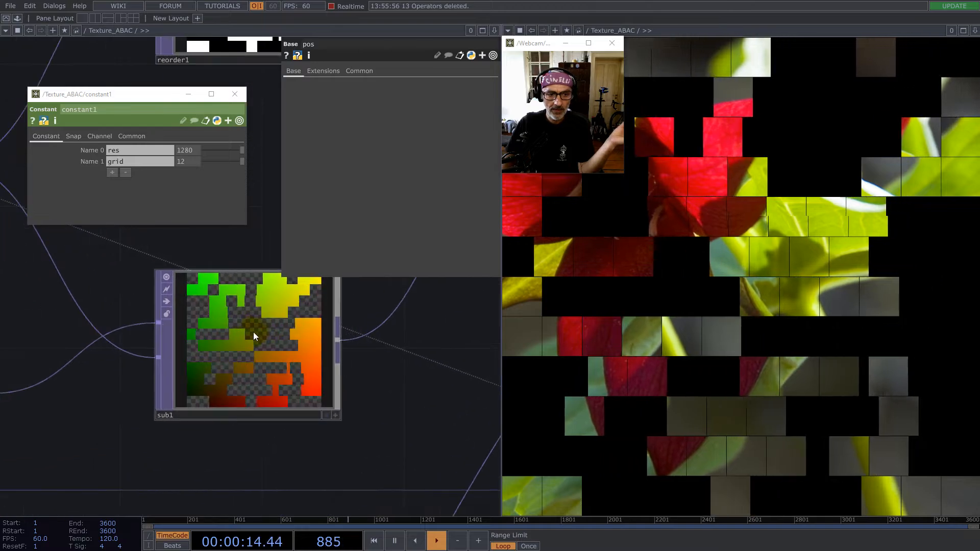
scroll(250, 337, "up", 2)
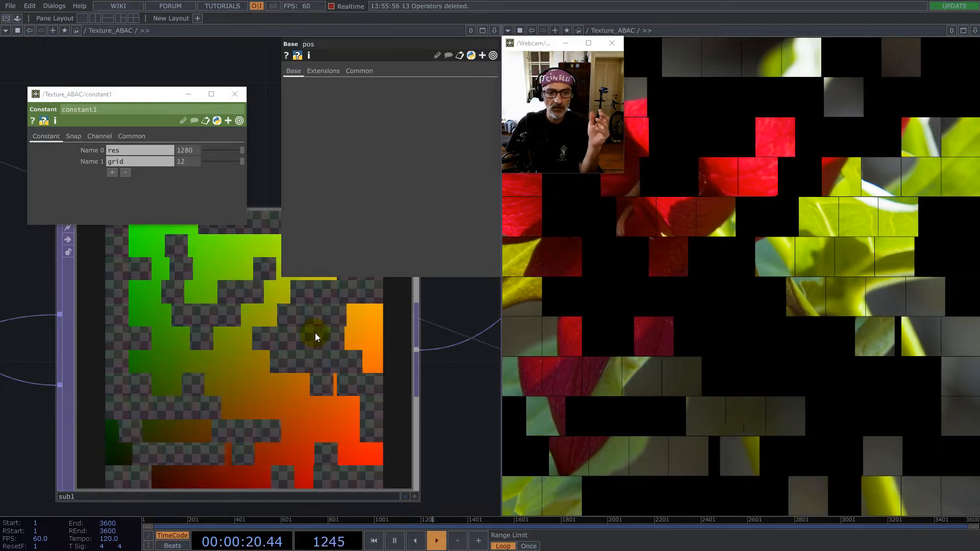
scroll(232, 369, "down", 6)
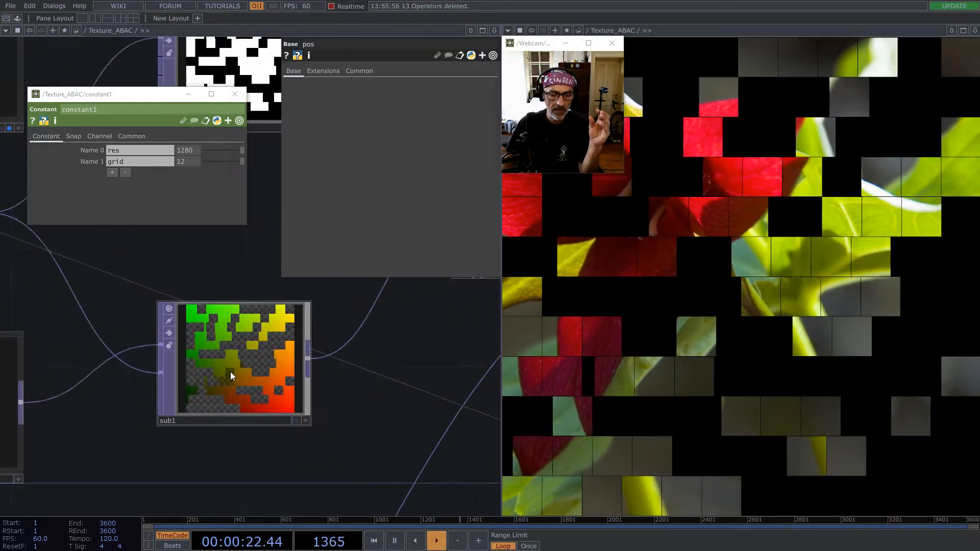
- Examine how multiply2 masks sub1 with reorder1 and how its result combines with render2 in add1
left_click_drag(247, 267, 160, 337)
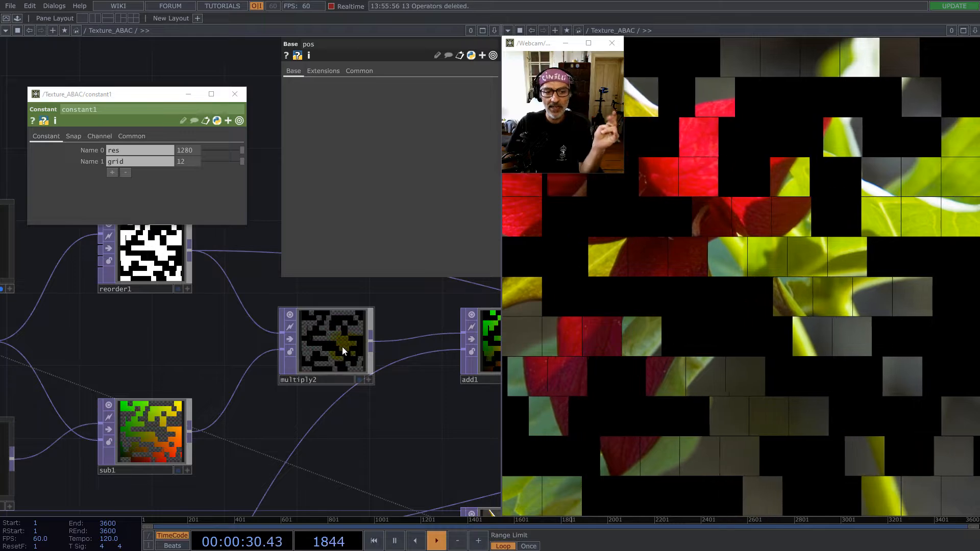
scroll(337, 346, "up", 5)
scroll(294, 354, "up", 1)
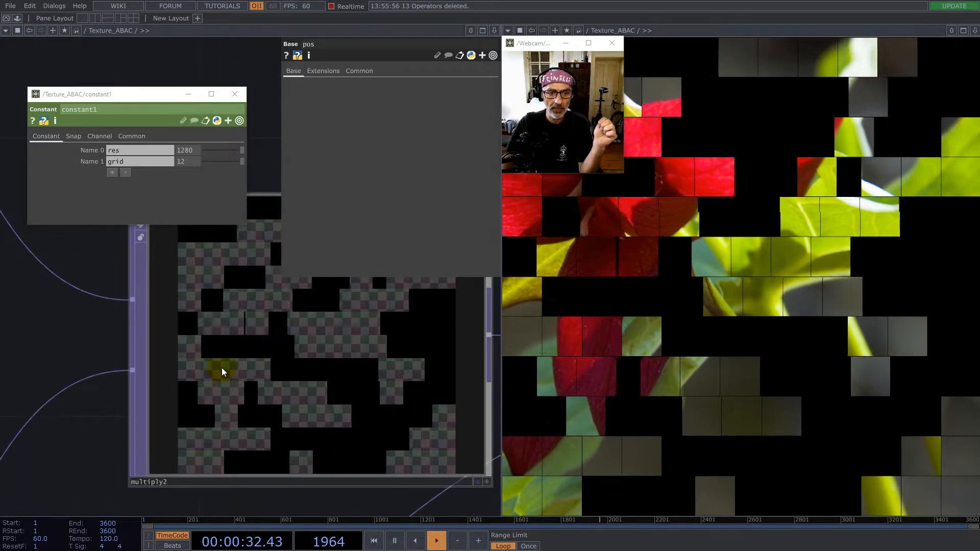
scroll(223, 372, "down", 6)
scroll(223, 357, "up", 7)
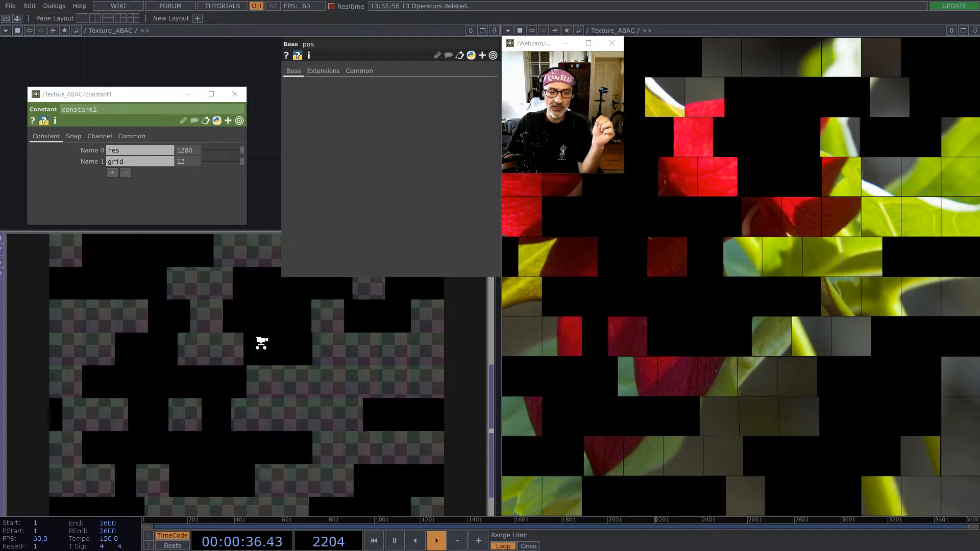
scroll(261, 347, "down", 6)
left_click_drag(364, 407, 363, 367)
scroll(362, 366, "down", 6)
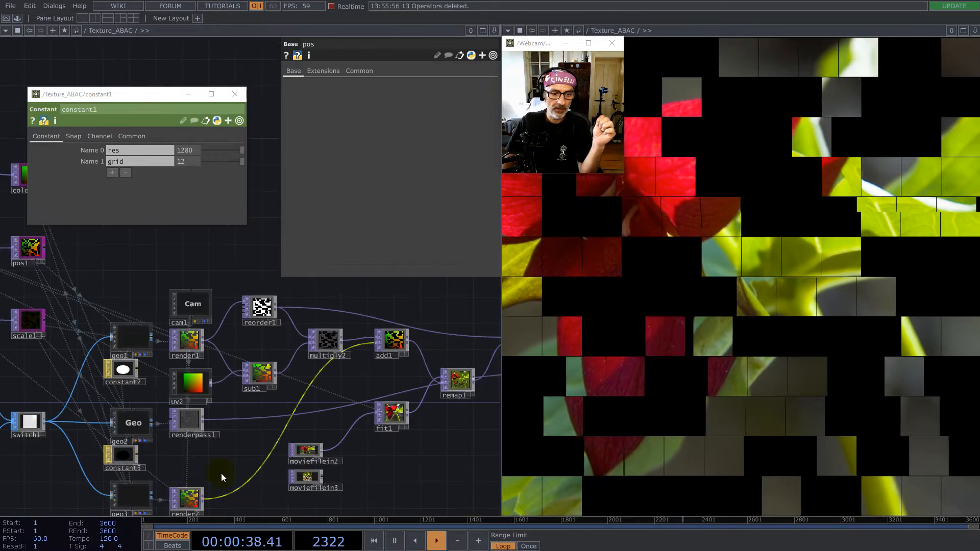
scroll(186, 498, "up", 9)
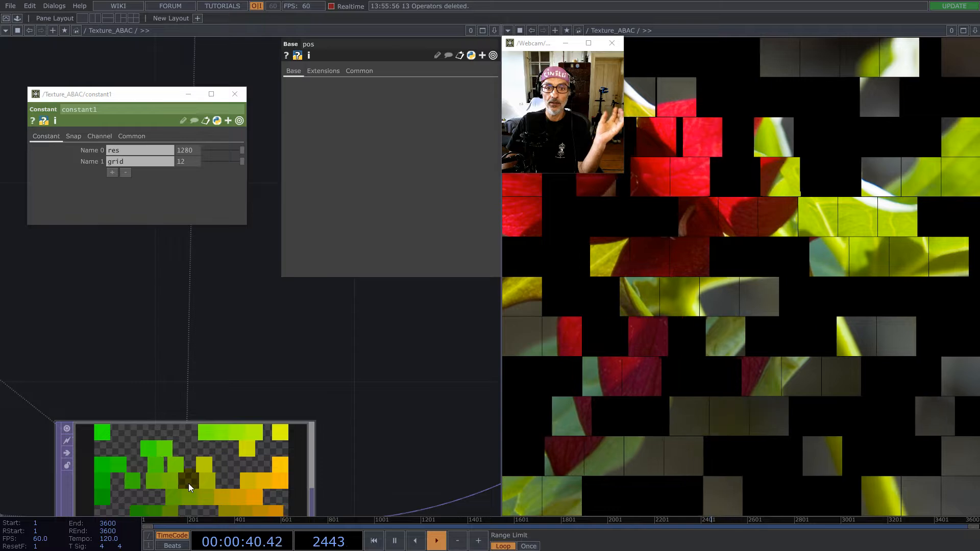
scroll(182, 466, "down", 8)
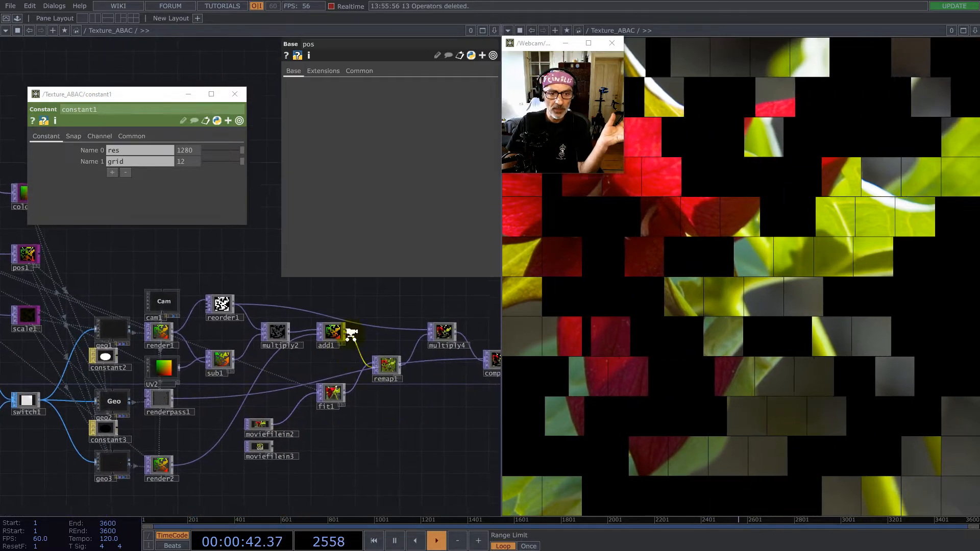
- Examine add1's color output and the image that remap1 builds from it
scroll(250, 321, "up", 8)
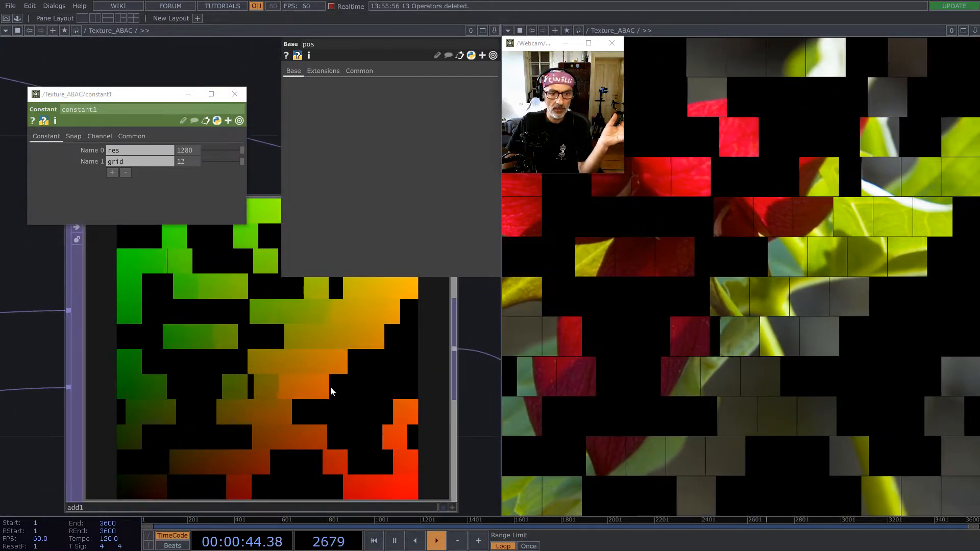
scroll(270, 332, "down", 8)
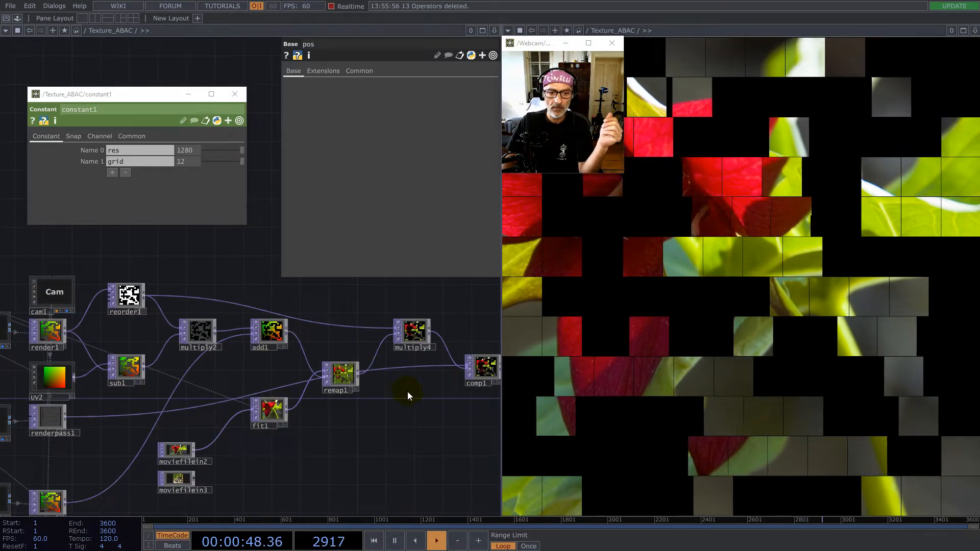
left_click_drag(413, 393, 330, 414)
scroll(254, 399, "up", 9)
scroll(206, 400, "up", 2)
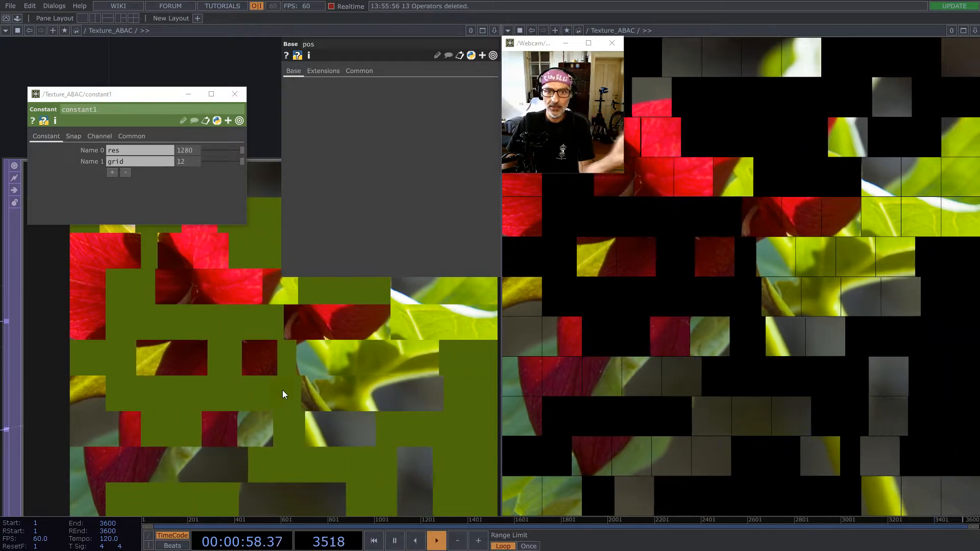
- Examine moviefilein2's source image closely around its lower-left corner
scroll(301, 370, "down", 10)
middle_click_drag(159, 441, 259, 339)
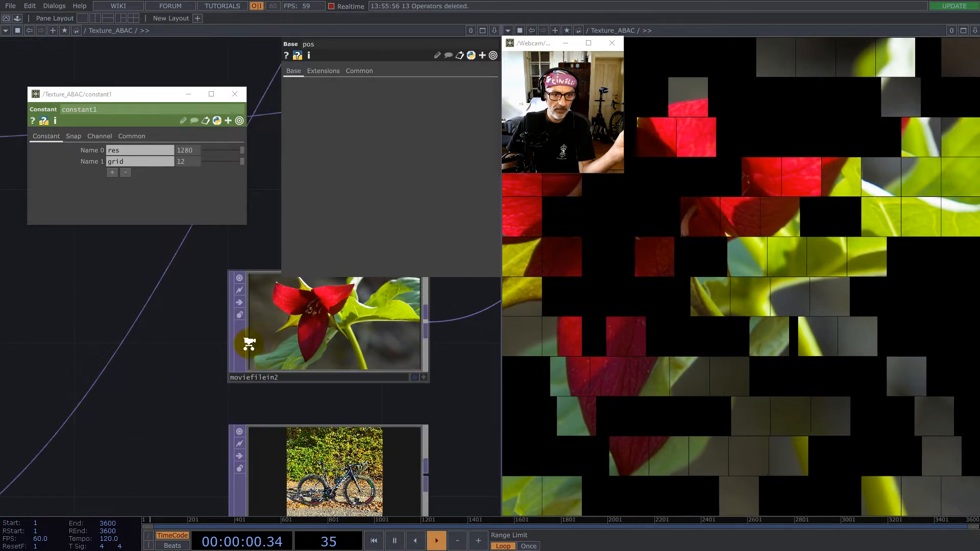
scroll(259, 340, "up", 8)
left_click_drag(86, 444, 95, 296)
scroll(126, 352, "up", 5)
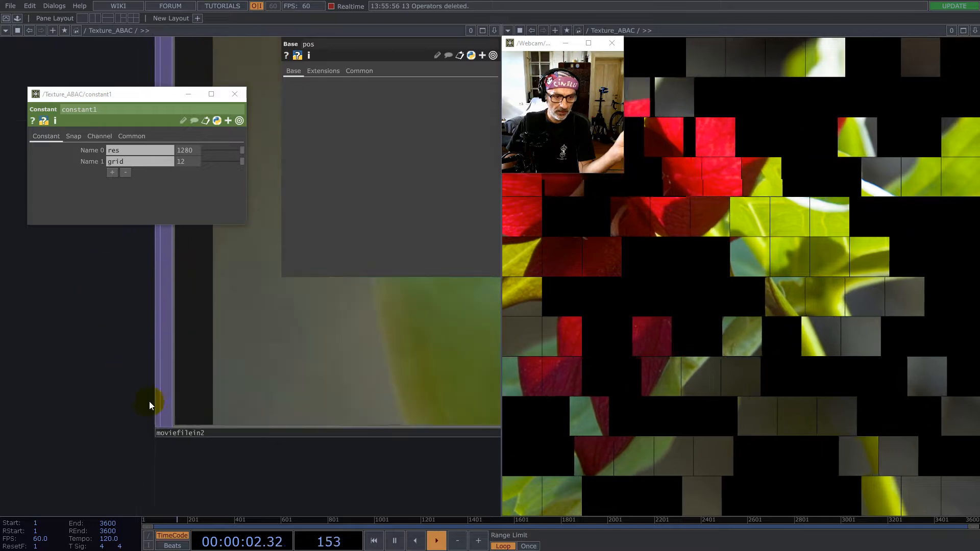
scroll(228, 397, "down", 6)
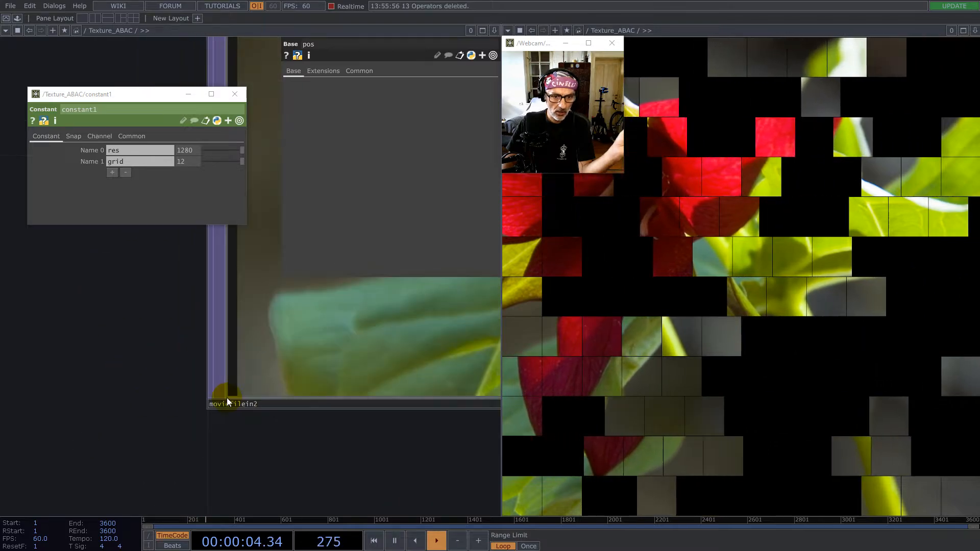
scroll(379, 401, "down", 1)
- Compare the lower-left corner of fit1's image with the background color in remap1
left_click_drag(485, 357, 266, 439)
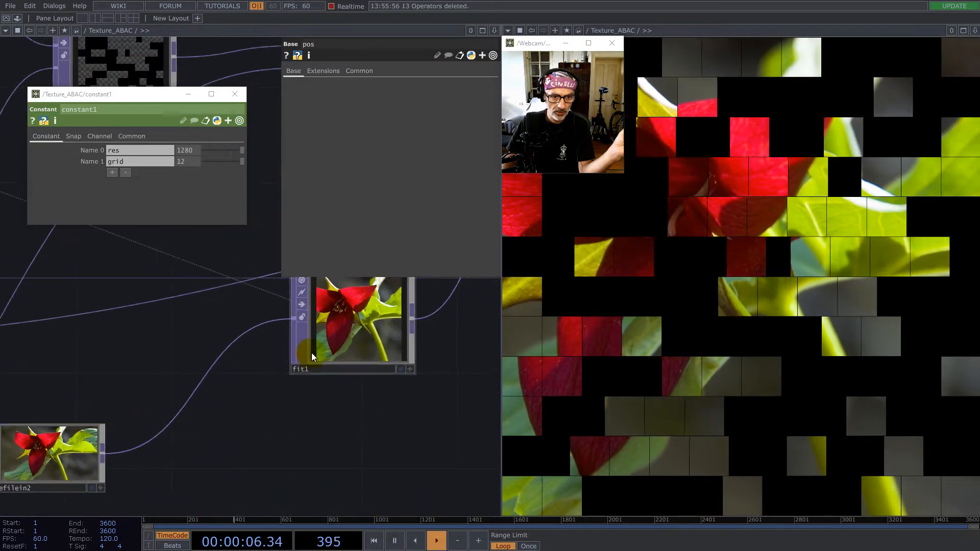
scroll(312, 353, "up", 10)
left_click_drag(270, 480, 261, 365)
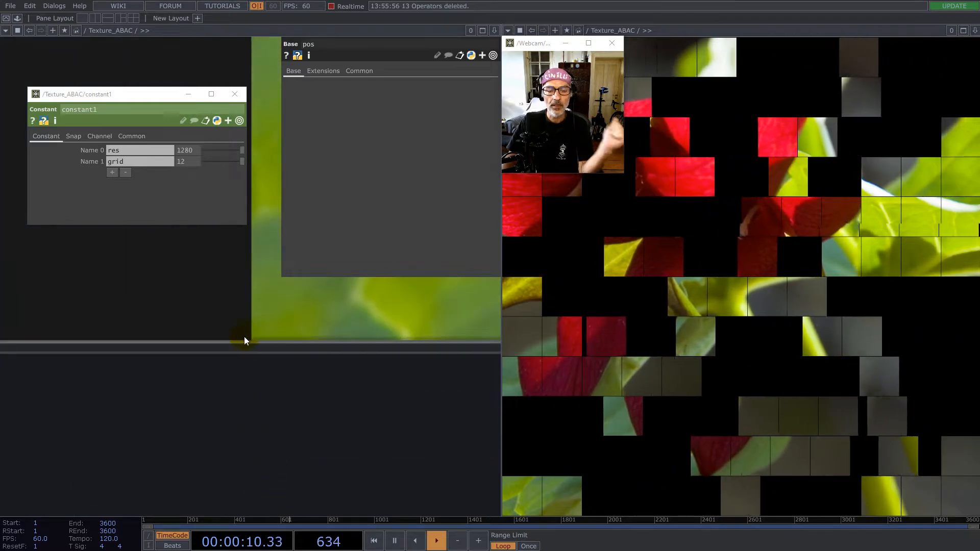
scroll(240, 357, "down", 10)
scroll(299, 321, "up", 10)
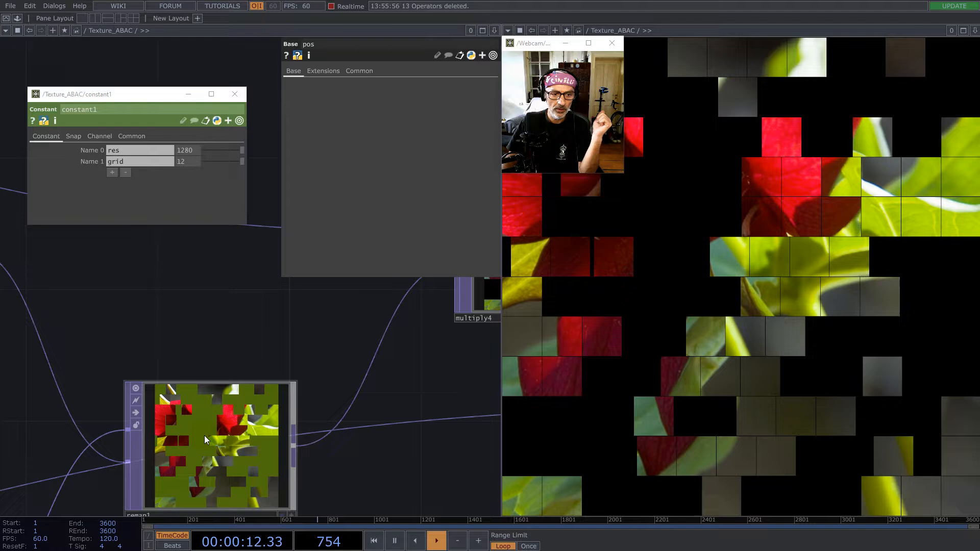
scroll(225, 401, "down", 6)
left_click_drag(59, 271, 27, 255)
middle_click_drag(396, 393, 351, 388)
- Set constant1's grid value to 128
scroll(352, 388, "down", 6)
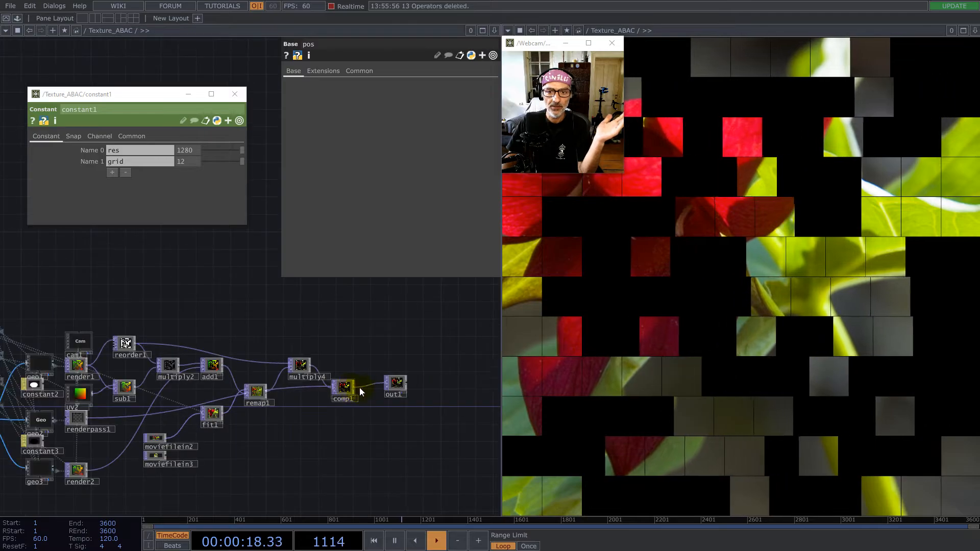
scroll(359, 388, "down", 5)
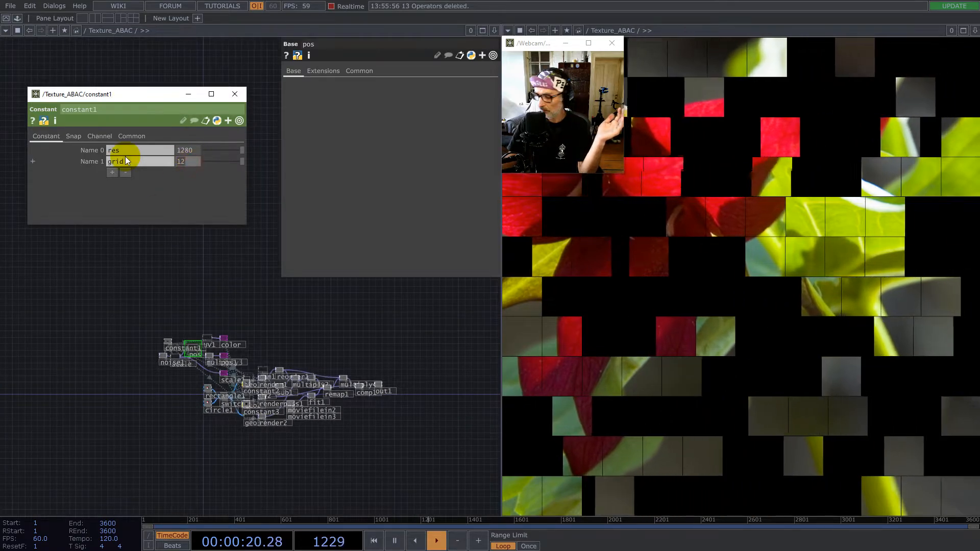
type("8")
key("Return")
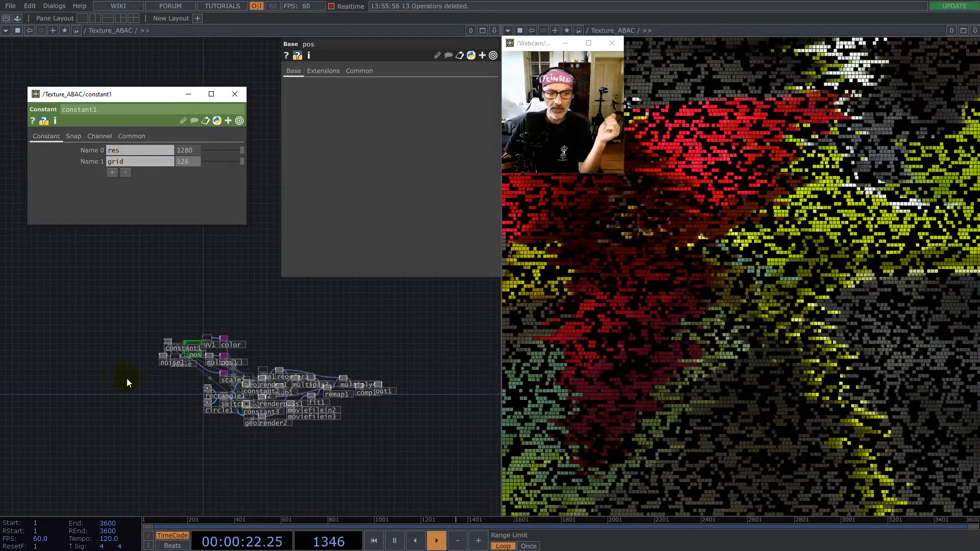
- Set noise1's period to 1.63
scroll(153, 369, "up", 8)
left_click(247, 365)
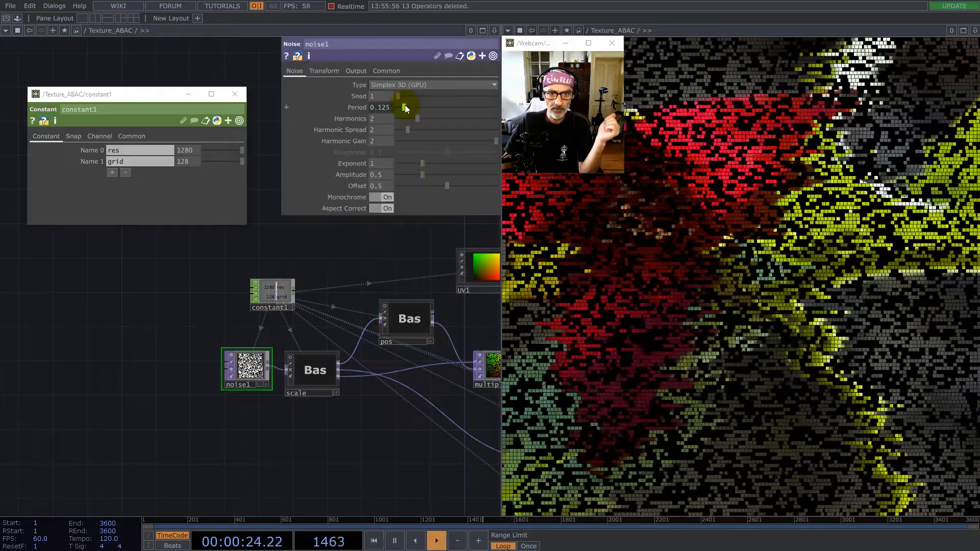
left_click_drag(461, 112, 478, 111)
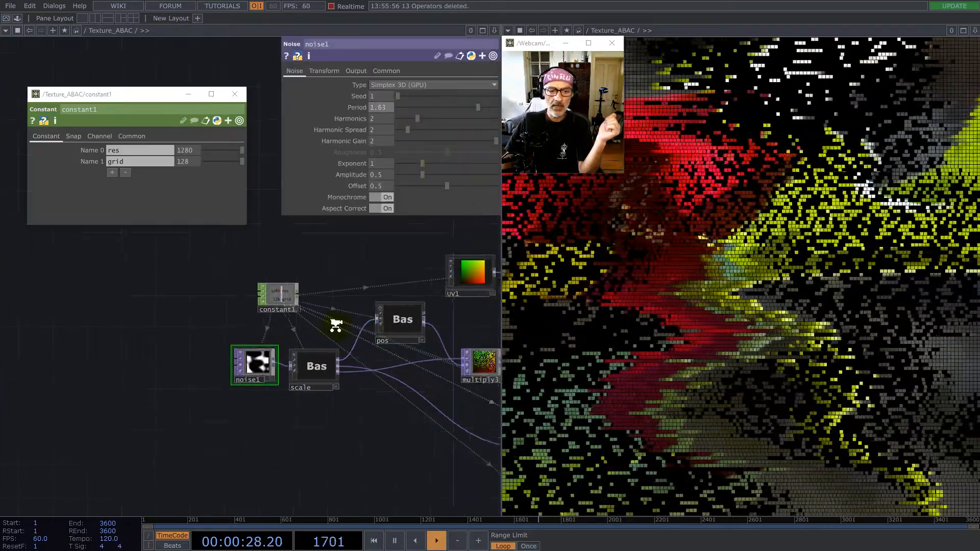
- Leave the Texture_ABAC network and open the Texture_SHAPE network in both panes
scroll(335, 326, "down", 10)
scroll(335, 326, "down", 5)
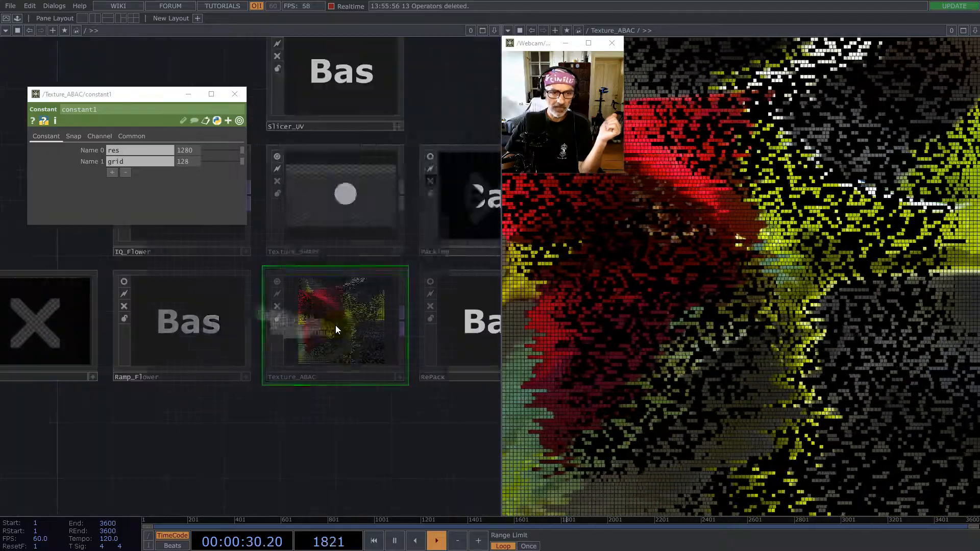
scroll(201, 465, "down", 5)
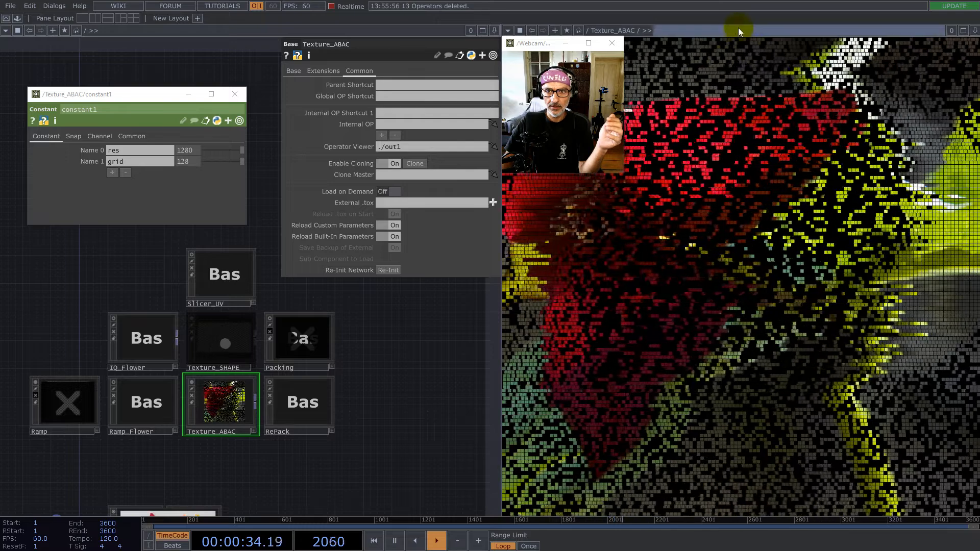
left_click_drag(731, 29, 735, 29)
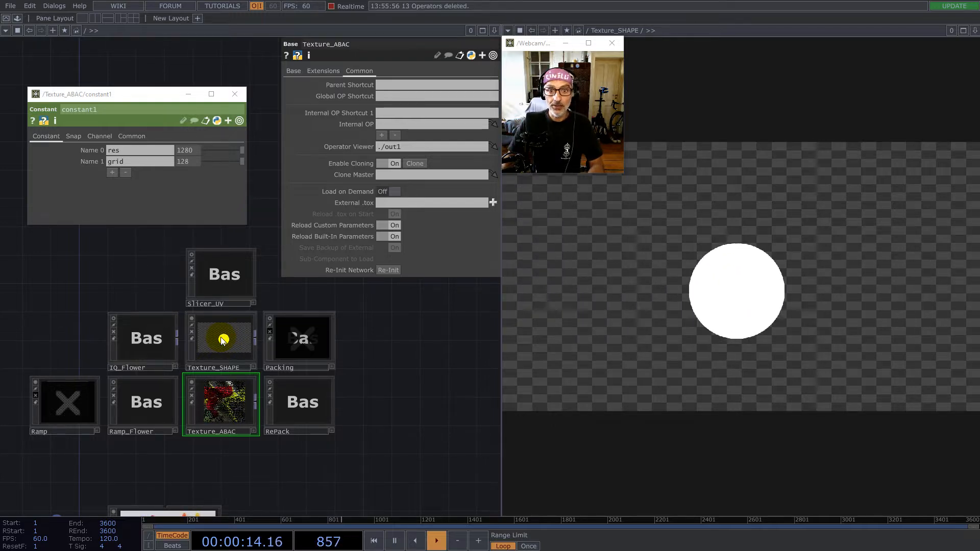
double_click(230, 332)
left_click_drag(90, 348, 270, 353)
- Add a Movie File In TOP below the Shape component
double_click(236, 396)
type("m")
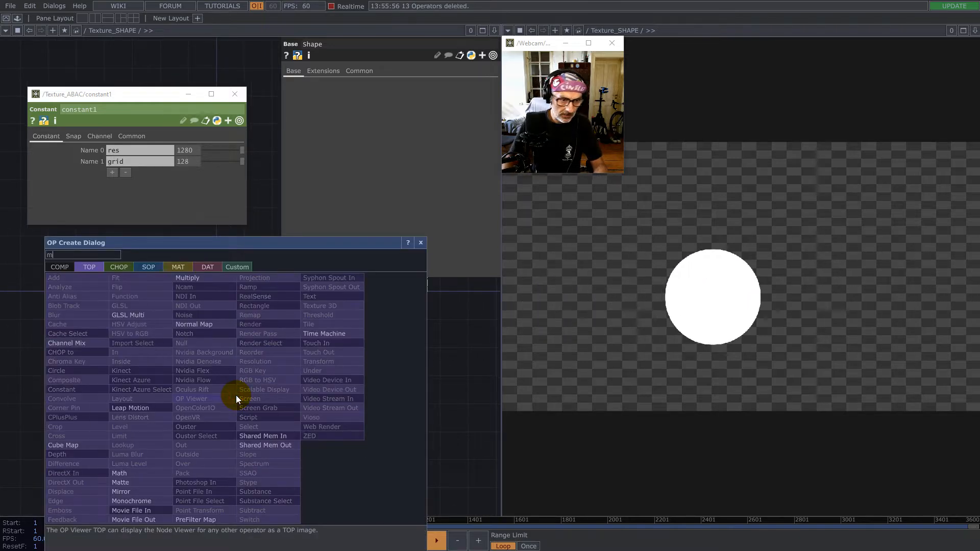
left_click(138, 515)
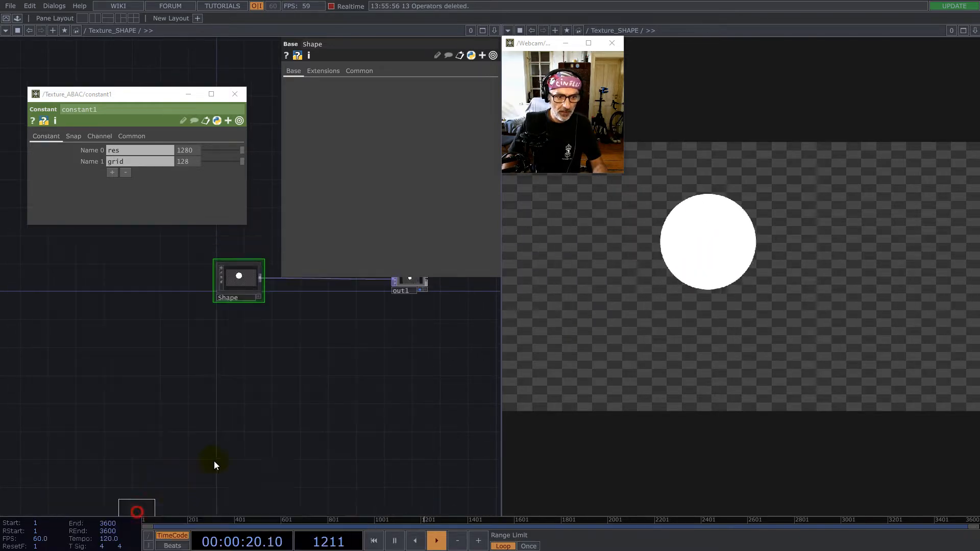
left_click(234, 392)
scroll(240, 382, "up", 5)
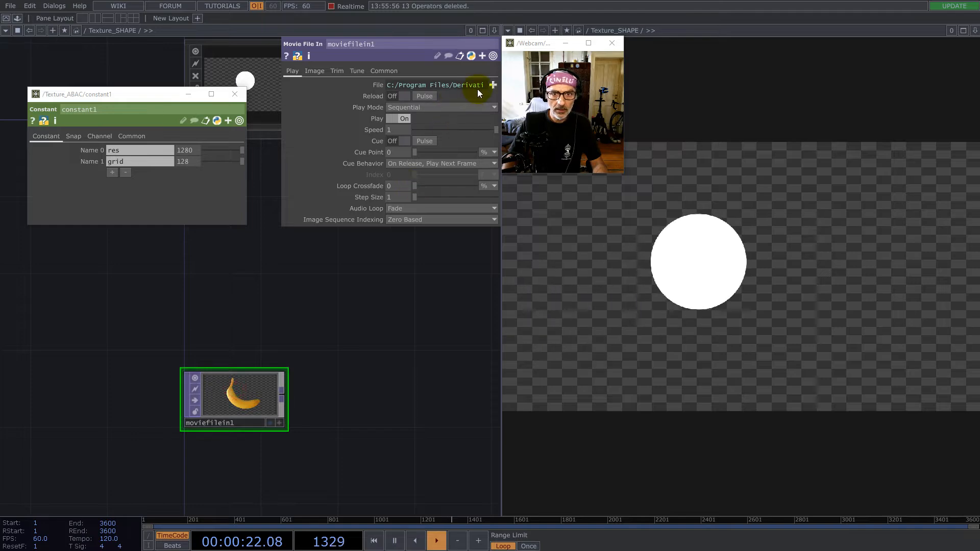
- Load the red flower image into moviefilein1 and position the operator just below Shape
left_click(492, 84)
double_click(140, 296)
scroll(237, 382, "down", 5)
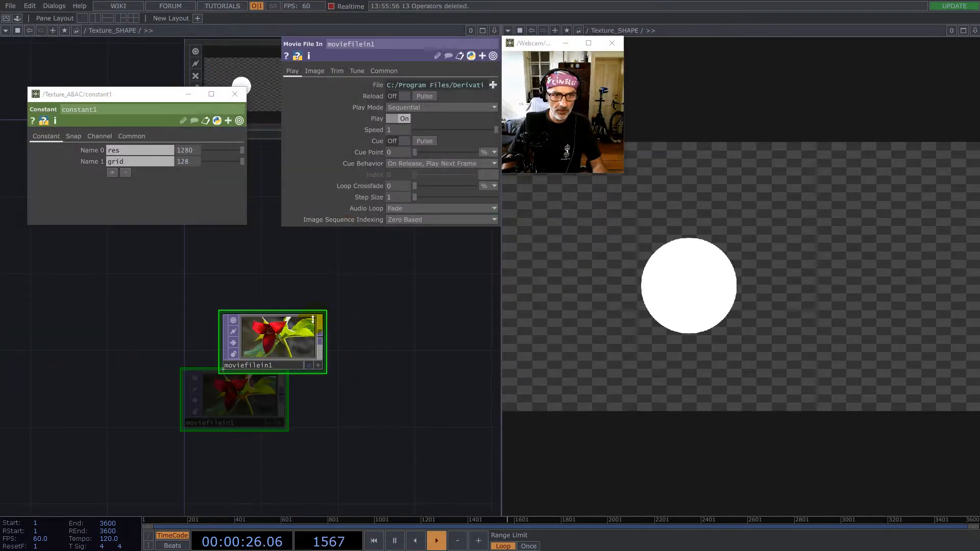
left_click_drag(296, 397, 203, 416)
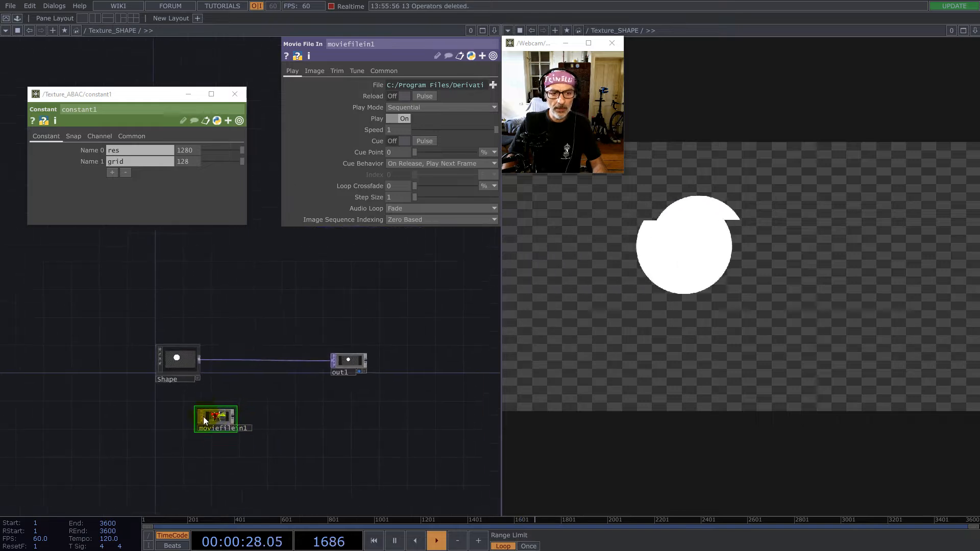
scroll(203, 417, "up", 4)
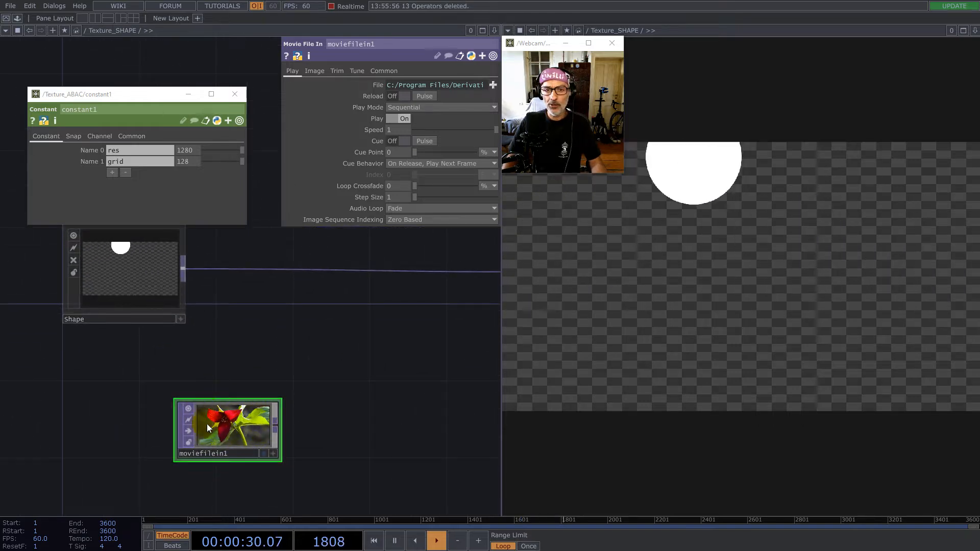
- Add a Multiply TOP fed by moviefilein1 between Shape and out1
right_click(277, 425)
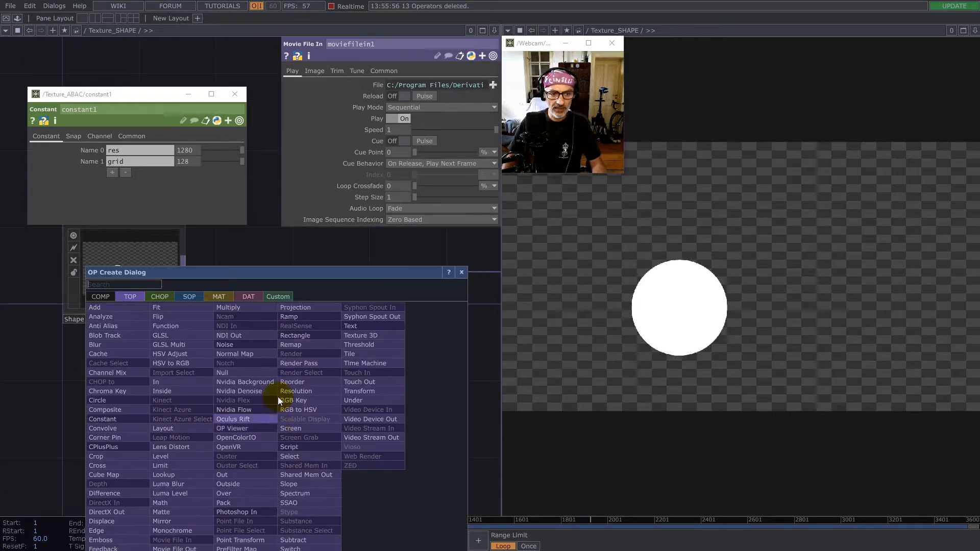
left_click(240, 308)
left_click(342, 335)
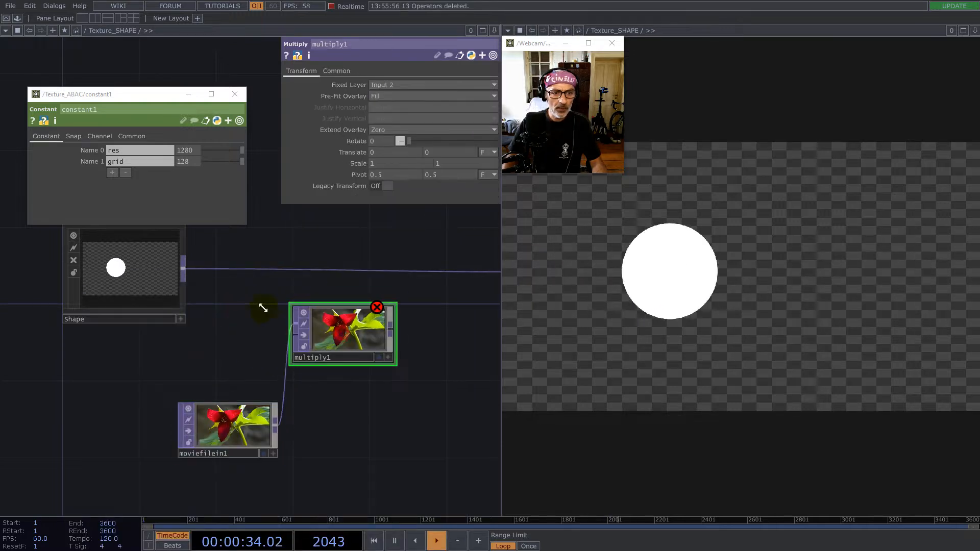
- Wire Shape and moviefilein1 into multiply1's first and second inputs, and connect its result to out1
left_click_drag(185, 267, 280, 326)
left_click_drag(275, 414, 353, 365)
left_click_drag(415, 308, 308, 348)
left_click_drag(287, 382, 422, 286)
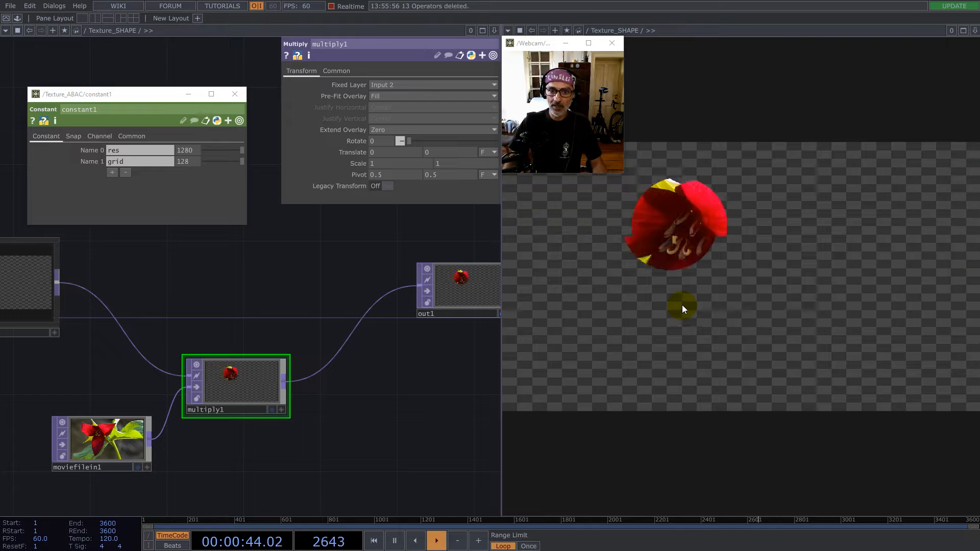
left_click_drag(106, 351, 213, 313)
left_click_drag(209, 389, 170, 427)
left_click_drag(193, 341, 267, 423)
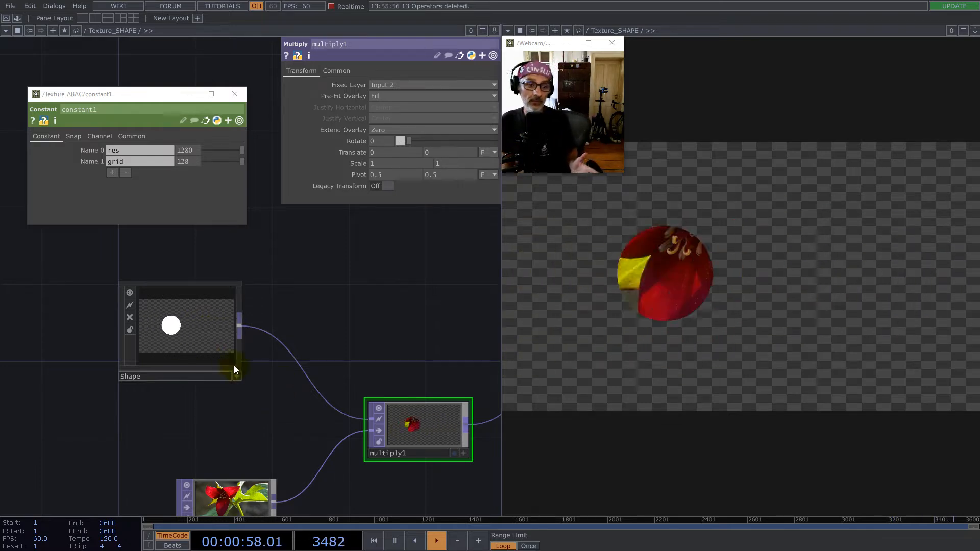
- Examine inside Shape how lfo1, math1 and noise1 drive circle1's center through merge1 and null1, and return to Texture_SHAPE
scroll(143, 329, "up", 3)
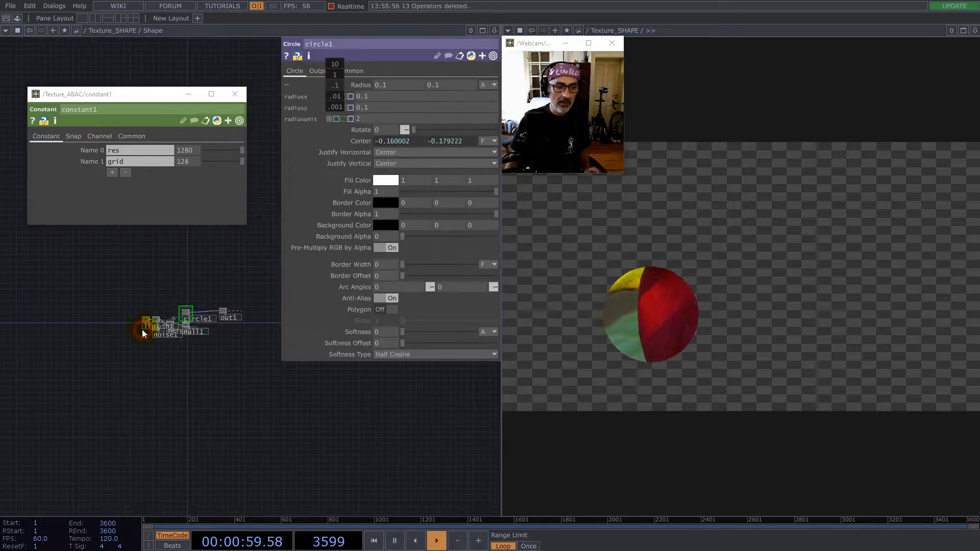
scroll(145, 308, "up", 5)
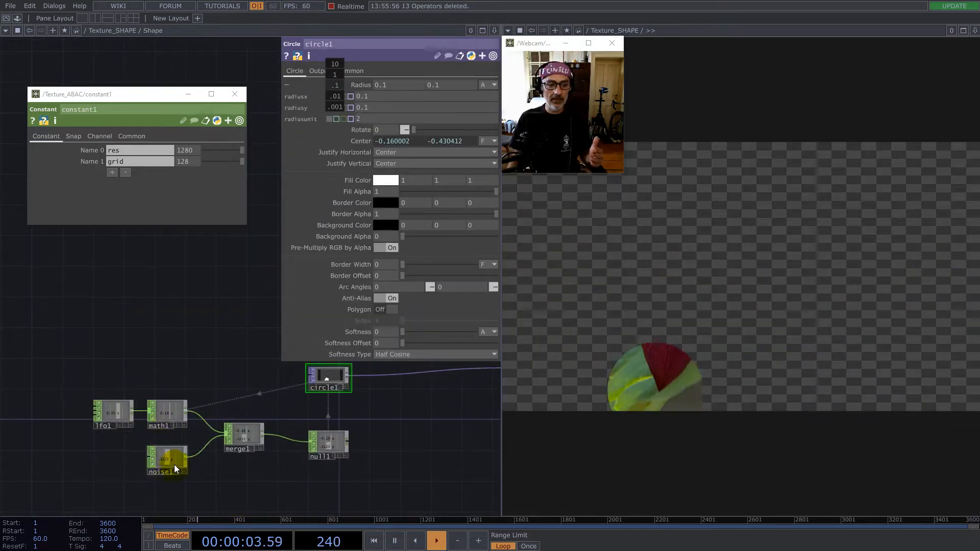
scroll(175, 468, "up", 6)
scroll(192, 409, "down", 6)
scroll(218, 398, "up", 3)
scroll(240, 390, "up", 2)
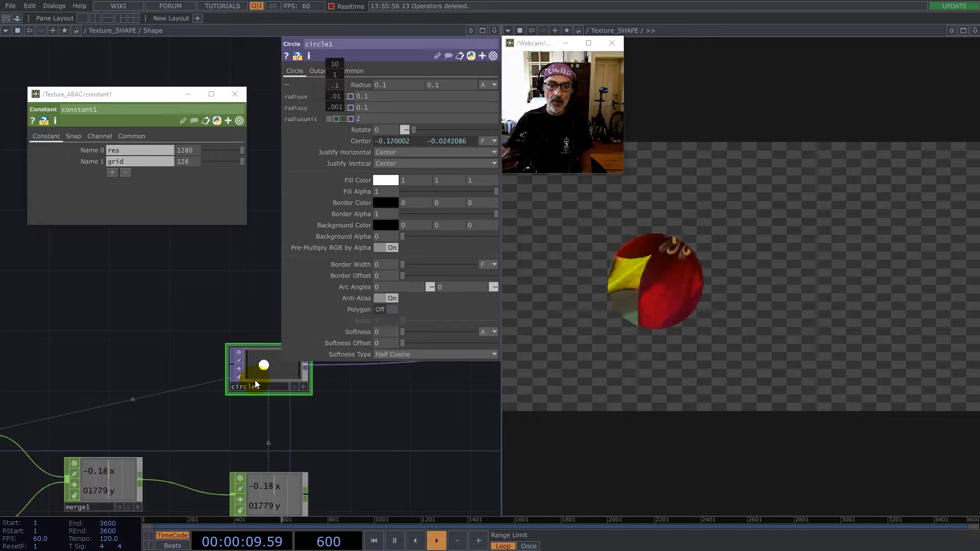
scroll(274, 399, "down", 8)
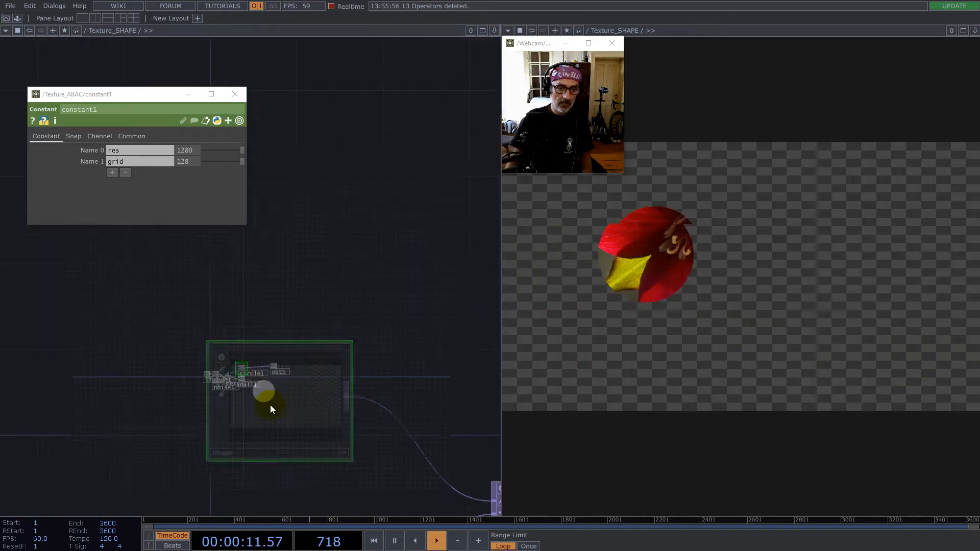
scroll(221, 409, "down", 5)
scroll(361, 478, "up", 5)
scroll(261, 392, "down", 4)
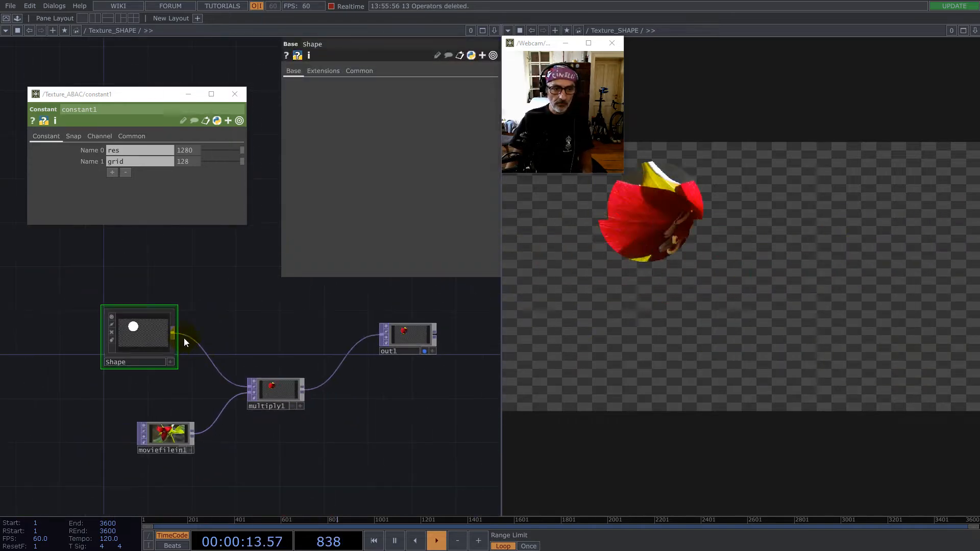
- Reconnect Shape directly to out1 and delete multiply1
left_click_drag(173, 334, 393, 332)
right_click_drag(339, 449, 230, 371)
key("Delete")
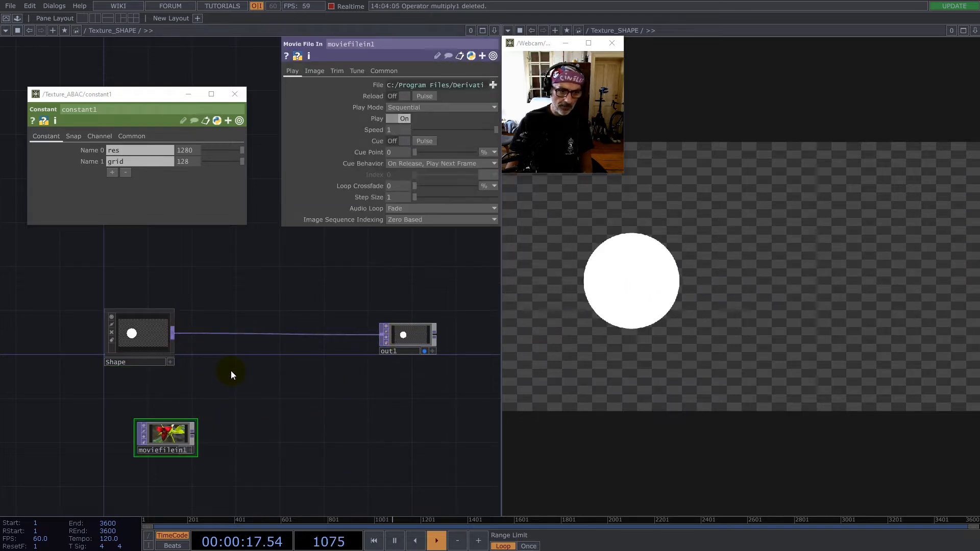
- Close constant1's floating parameter window and open the component palette at My Components
left_click_drag(175, 437, 165, 460)
left_click_drag(196, 403, 326, 380)
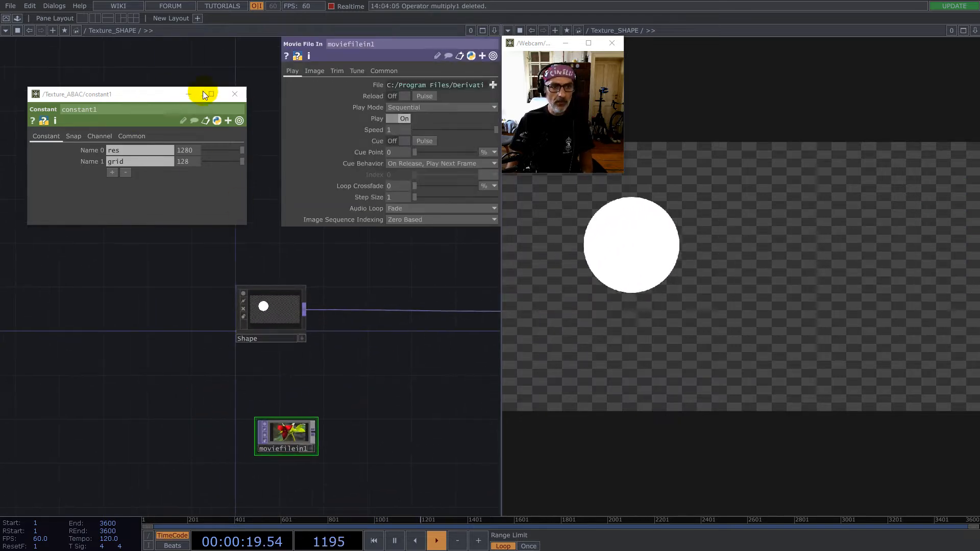
left_click(234, 94)
left_click(16, 19)
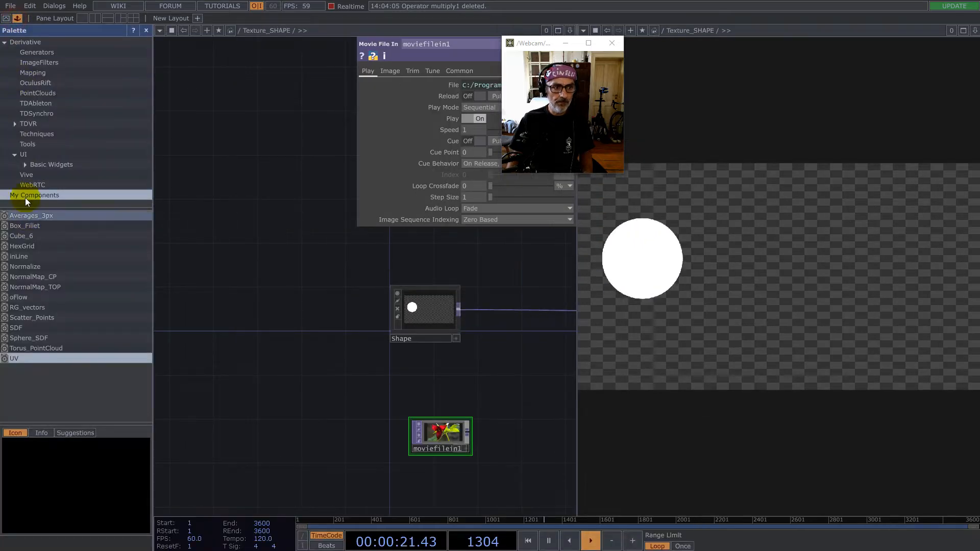
- Add the UV component from My Components below Shape in the network, and close the component palette
left_click_drag(411, 396, 415, 396)
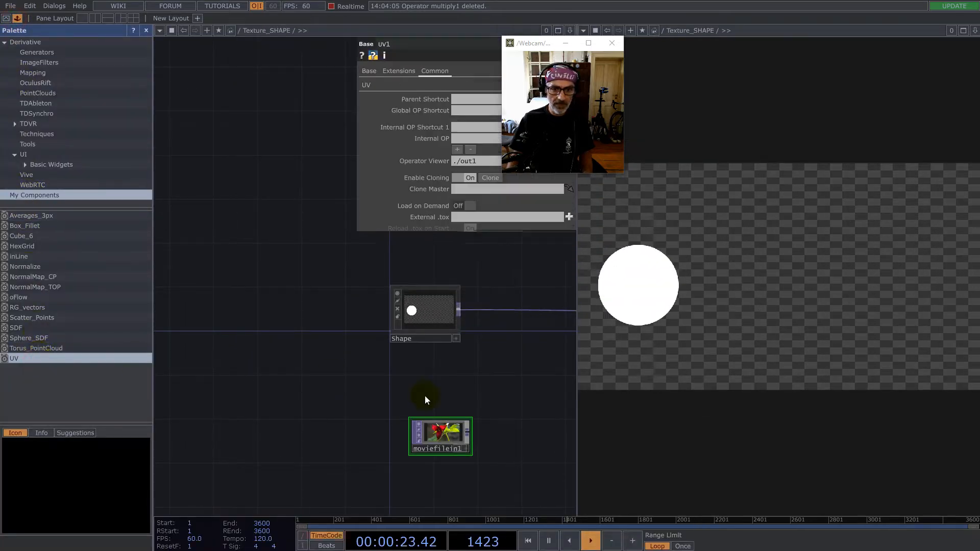
left_click_drag(502, 367, 289, 380)
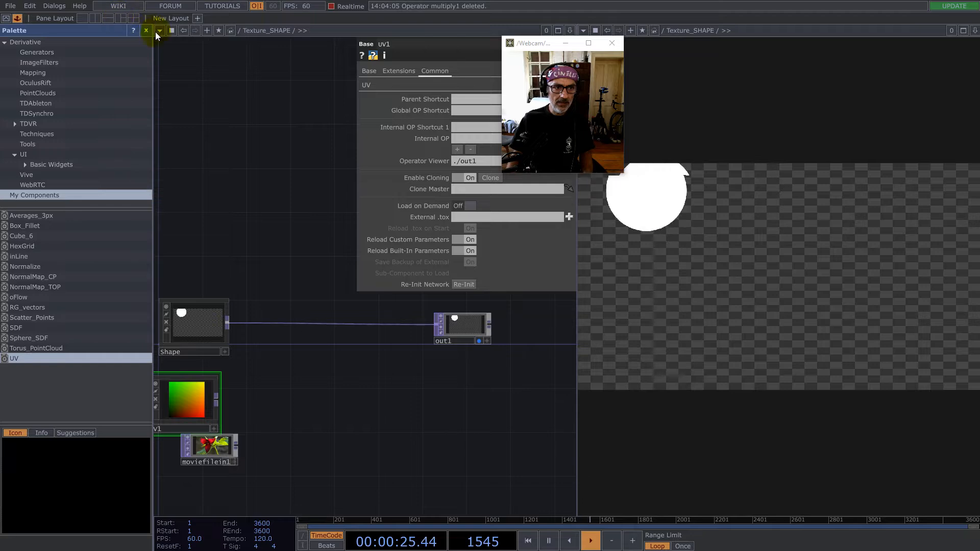
left_click(146, 30)
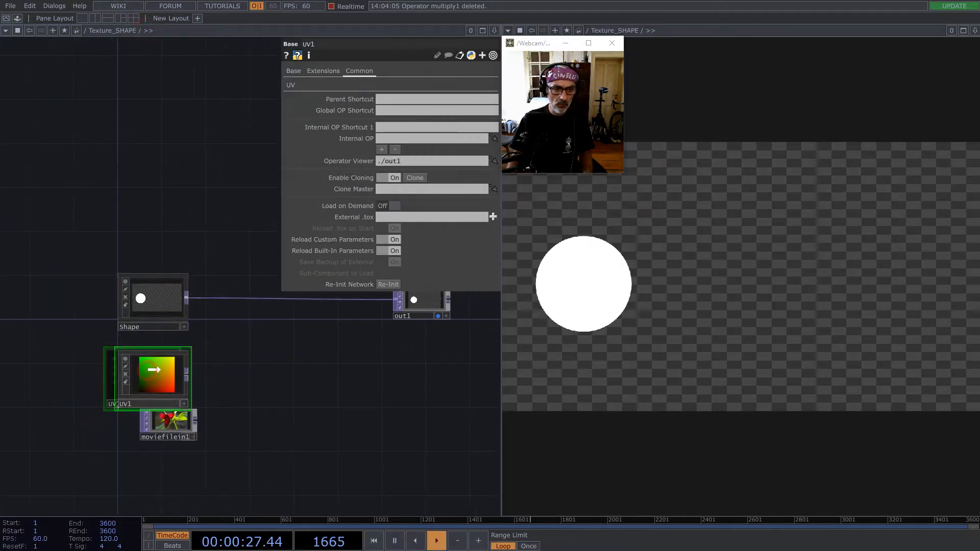
- Set UV1's resolution to 1280 by 720
left_click(153, 296)
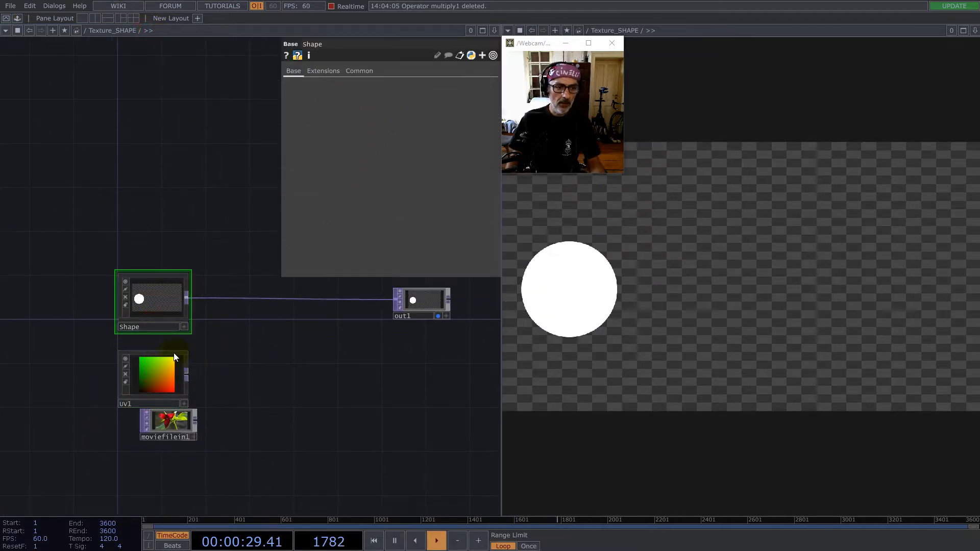
left_click(173, 367)
left_click(296, 84)
left_click(397, 98)
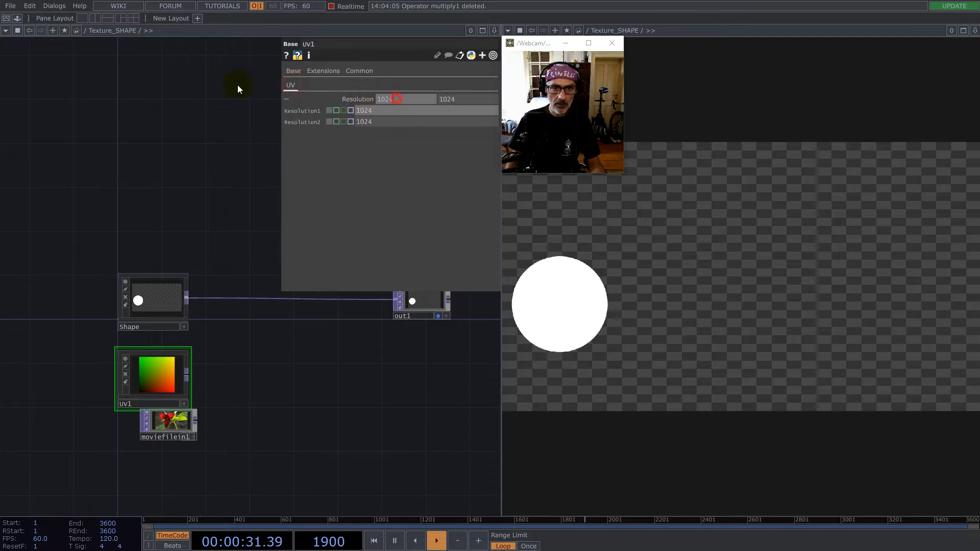
type("1280")
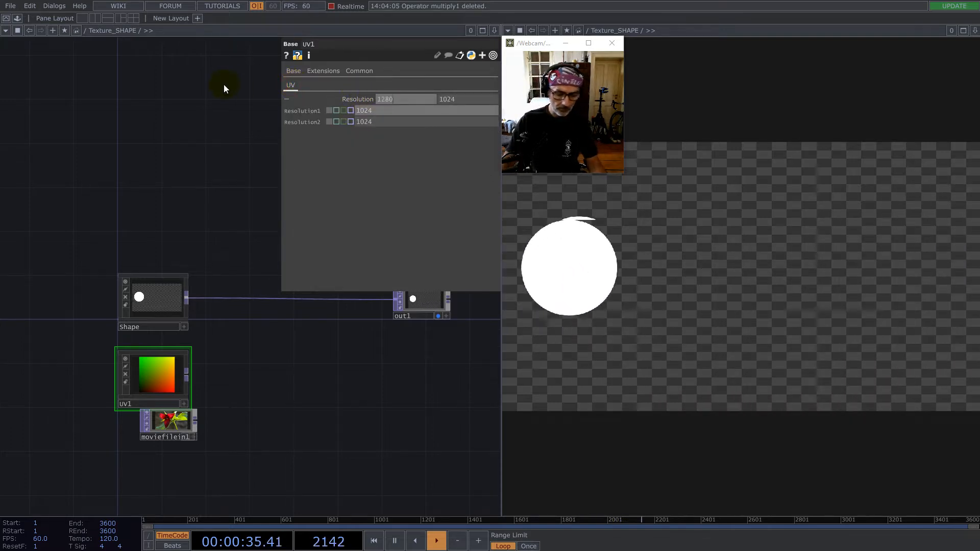
key("Tab")
type("720")
key("Return")
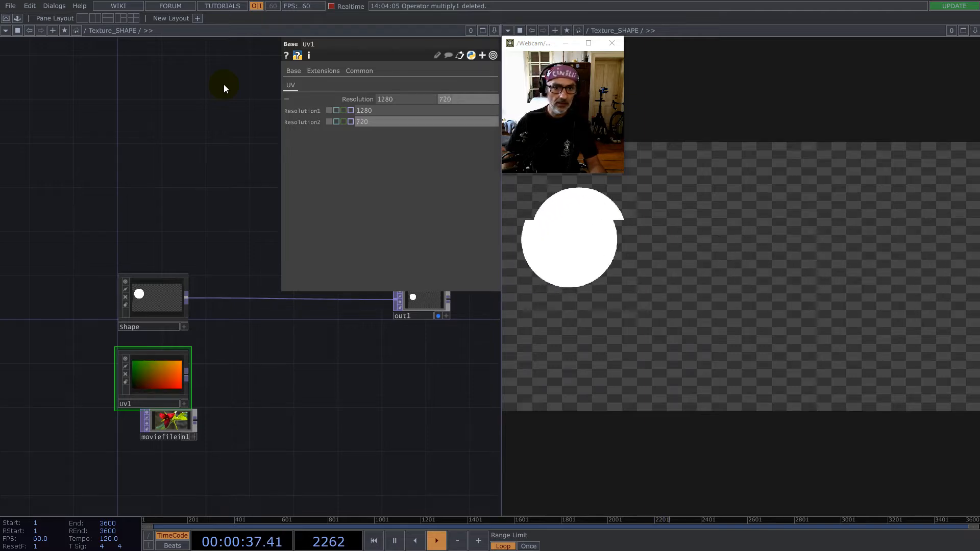
- Align UV1 directly below Shape and move moviefilein1 lower so that the two nodes do not overlap
scroll(153, 380, "up", 4)
left_click_drag(158, 377, 297, 374)
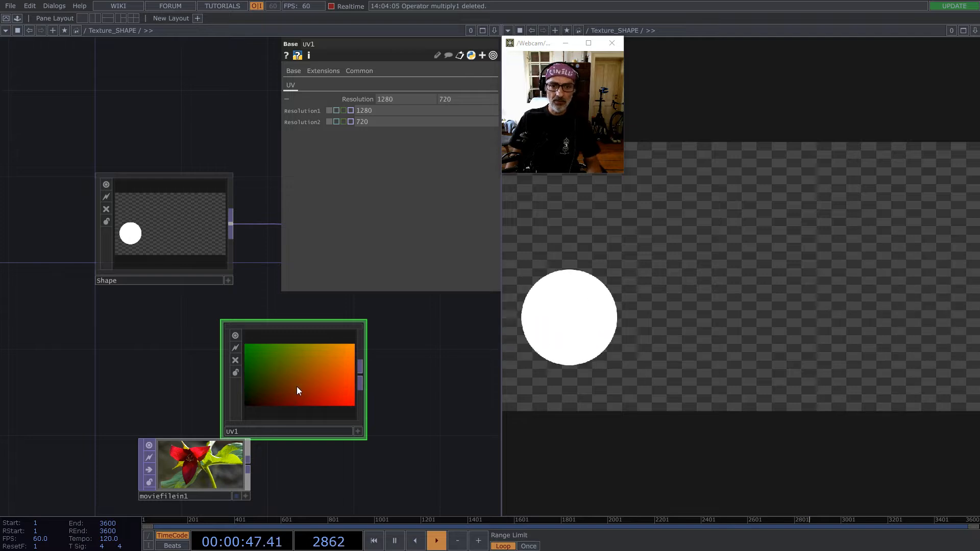
left_click_drag(292, 375, 162, 375)
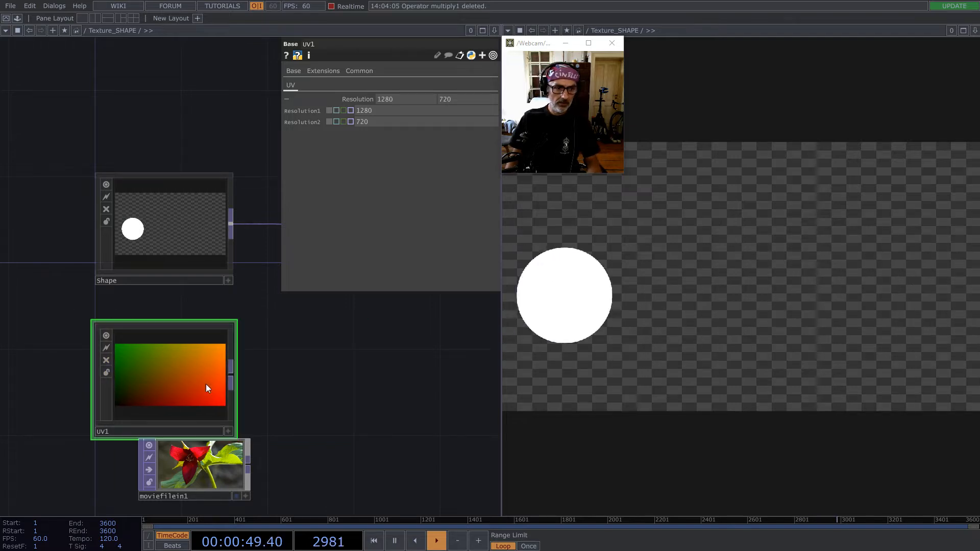
left_click_drag(213, 464, 214, 485)
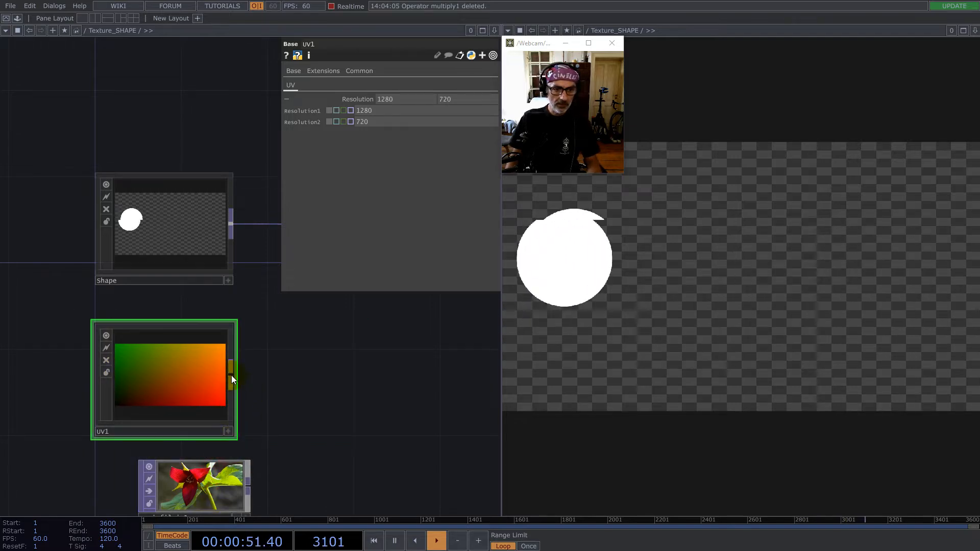
- Create a Multiply TOP from UV1's output, wire Shape into its second input, and connect its result to out1
right_click(232, 375)
left_click(191, 263)
left_click(335, 296)
left_click_drag(231, 223, 327, 332)
left_click_drag(403, 415, 270, 428)
scroll(246, 356, "up", 2)
scroll(215, 357, "down", 5)
left_click_drag(259, 341, 348, 304)
- Activate multiply1's viewer, display its pixels as points in 3D, and home the viewer on all of them
scroll(228, 350, "up", 3)
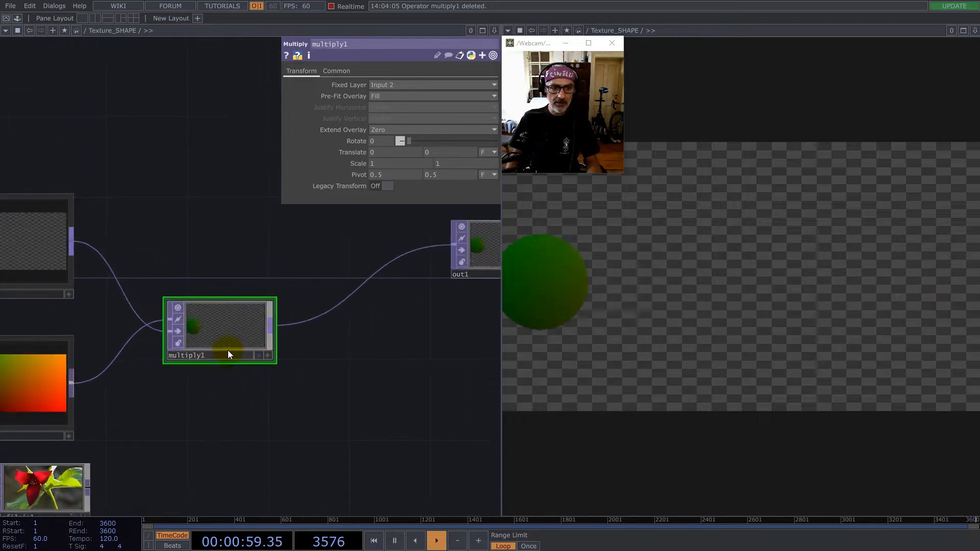
left_click_drag(227, 350, 331, 306)
left_click_drag(369, 380, 255, 370)
scroll(265, 325, "up", 3)
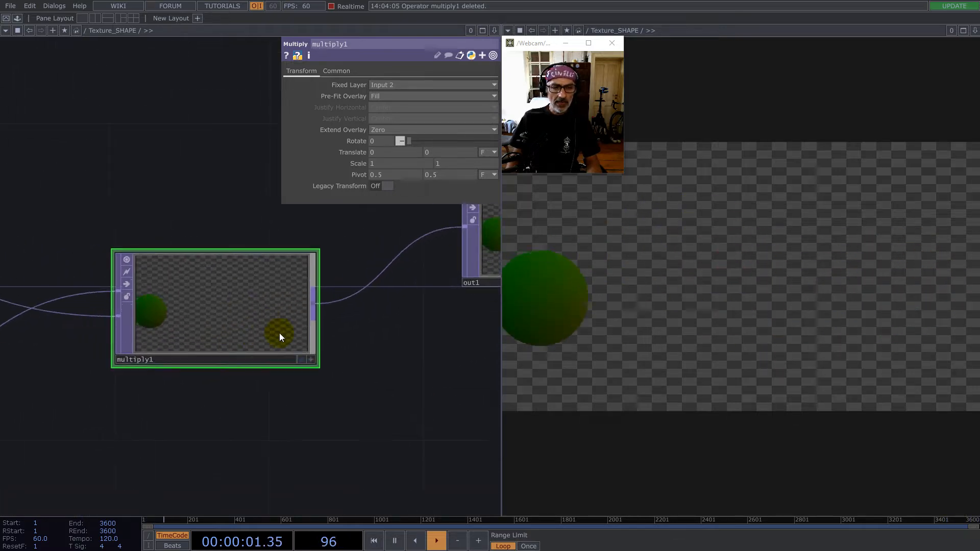
left_click(311, 364)
right_click(202, 298)
left_click(188, 166)
left_click(308, 364)
right_click(203, 297)
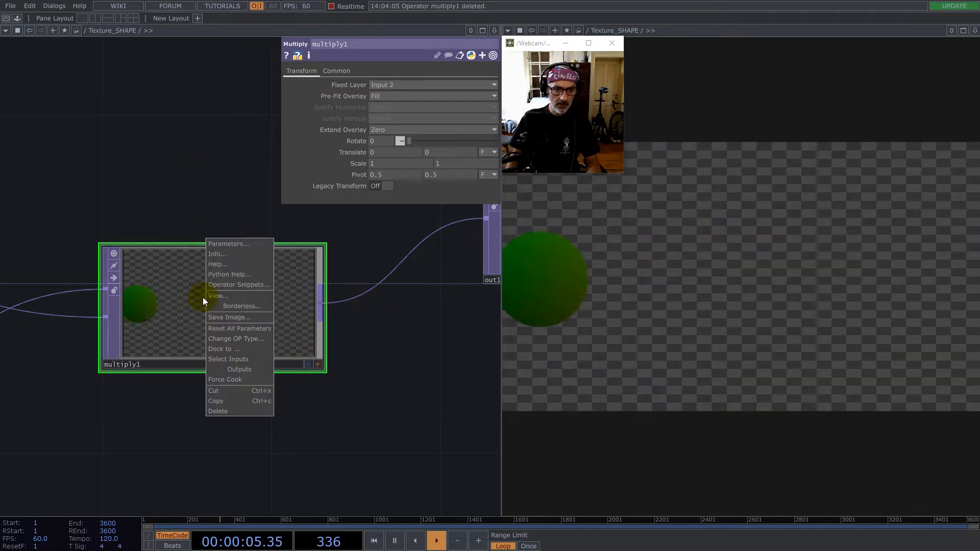
left_click(317, 365)
right_click(276, 339)
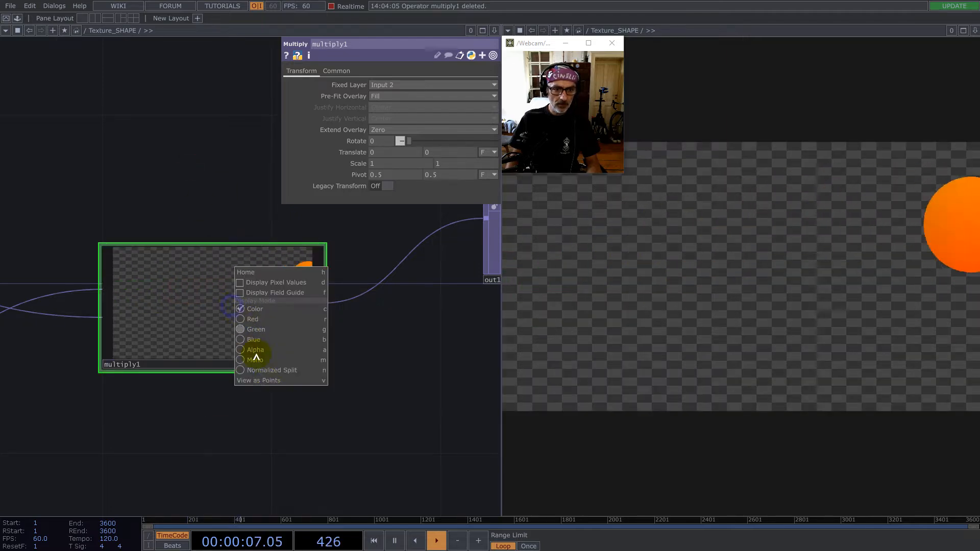
left_click(267, 382)
right_click(185, 301)
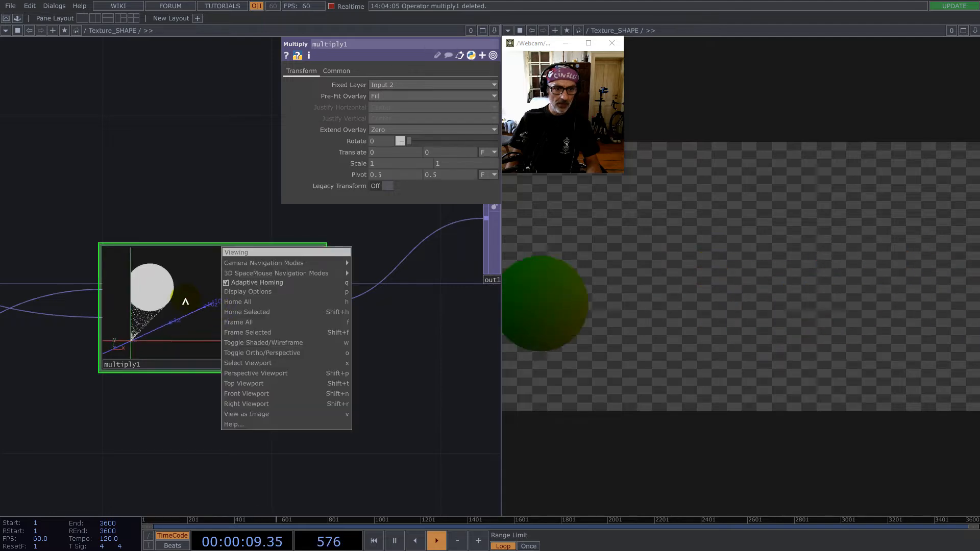
left_click(232, 302)
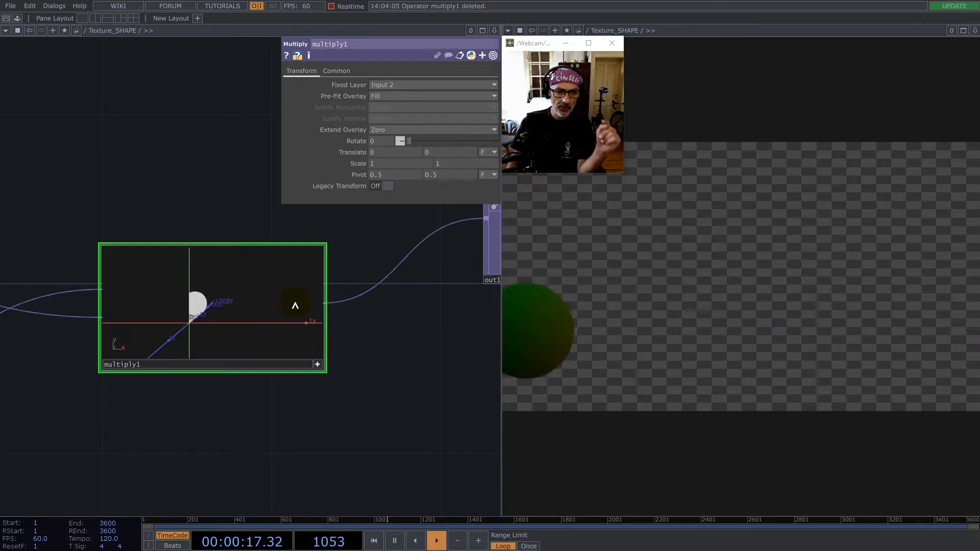
- Examine circle1's Pre-Multiply RGB by Alpha parameter inside Shape, and return to multiply1 in Texture_SHAPE
left_click_drag(118, 175, 357, 262)
scroll(357, 263, "down", 3)
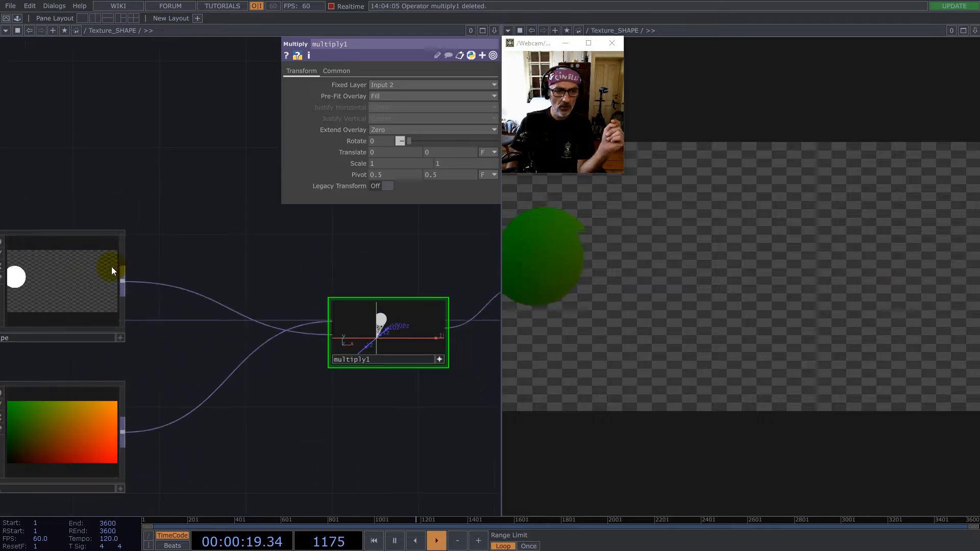
left_click(30, 286)
double_click(29, 285)
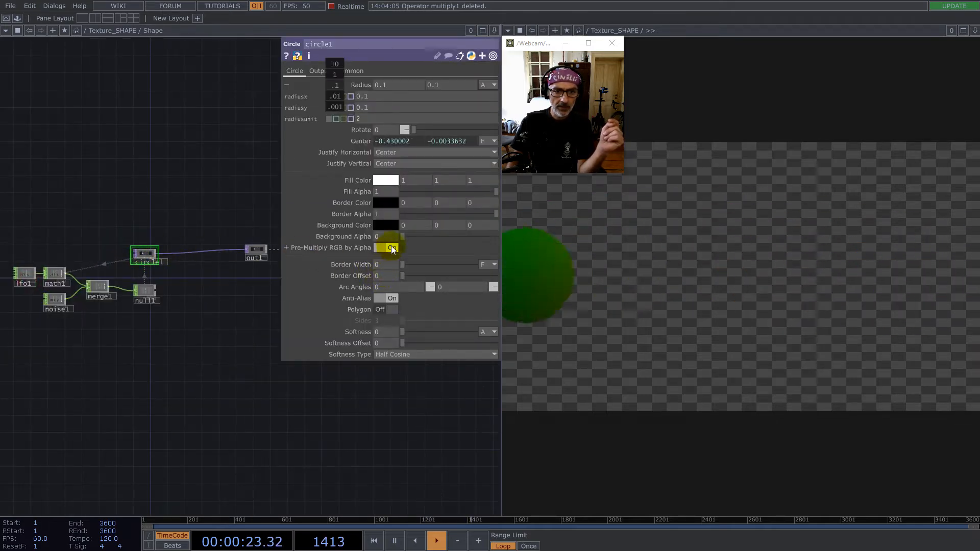
scroll(197, 284, "down", 6)
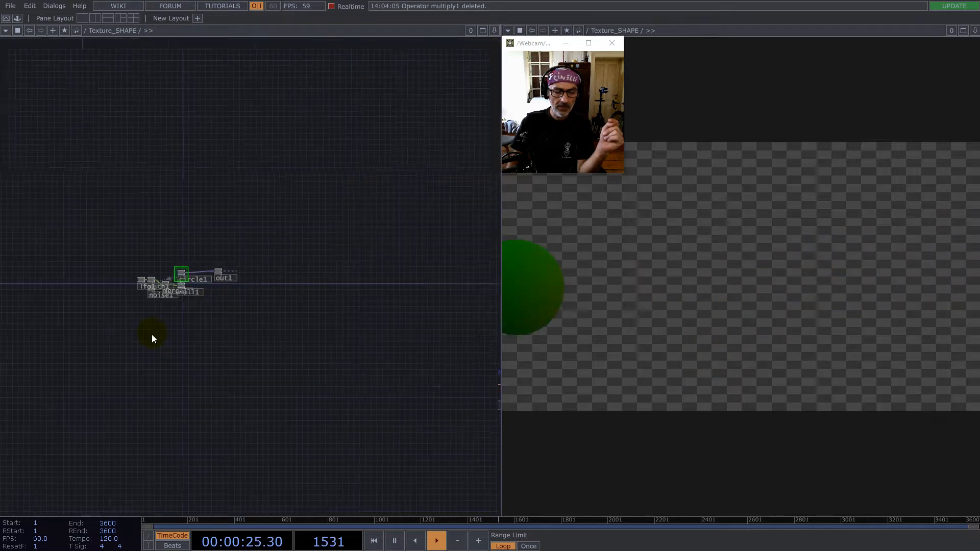
left_click_drag(334, 320, 206, 305)
scroll(286, 408, "up", 6)
left_click_drag(225, 392, 180, 438)
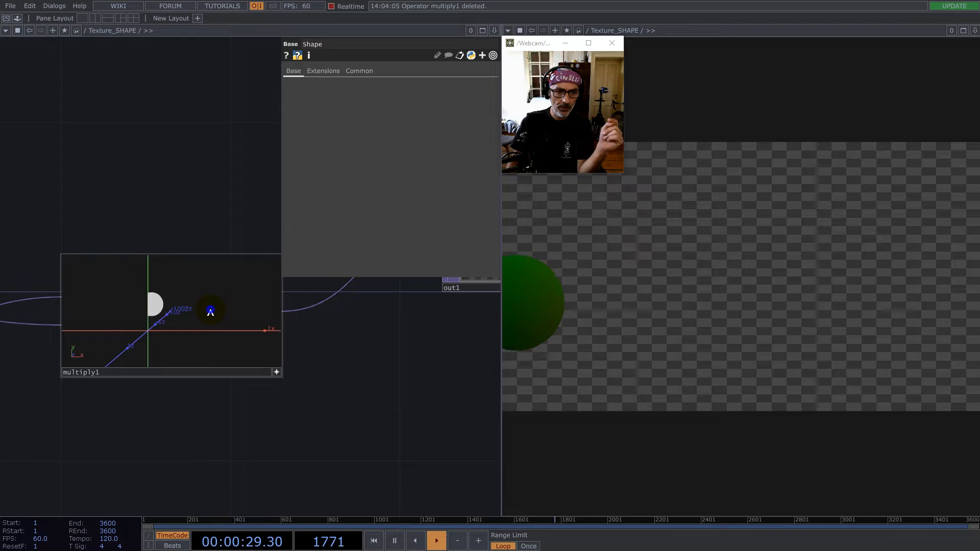
- Return multiply1's viewer to image display, move out1 farther from it, and deactivate the viewer
right_click(210, 311)
left_click(247, 415)
scroll(323, 400, "down", 5)
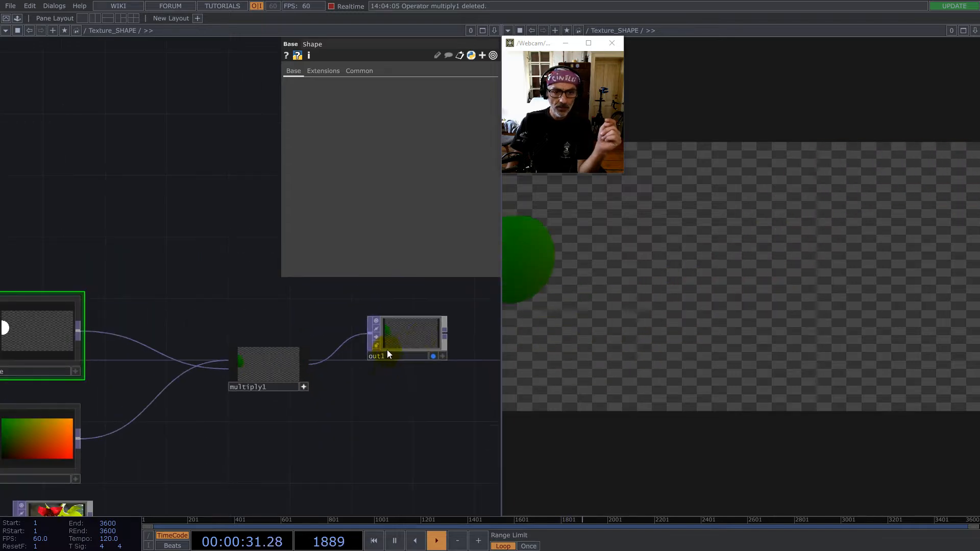
left_click_drag(387, 345, 432, 329)
left_click(304, 386)
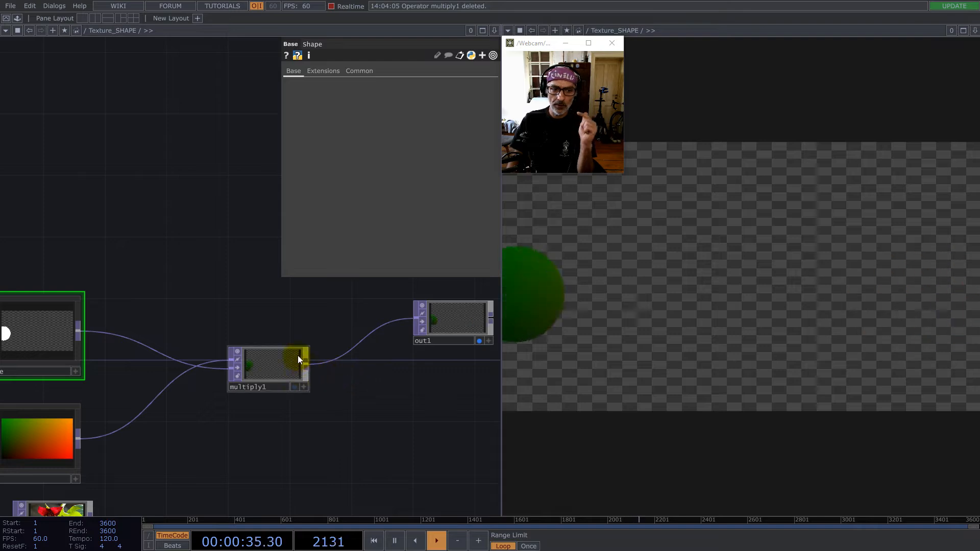
- Create an Analyze TOP from Shape's output below multiply1, and set its operation to Sum
scroll(271, 368, "up", 5)
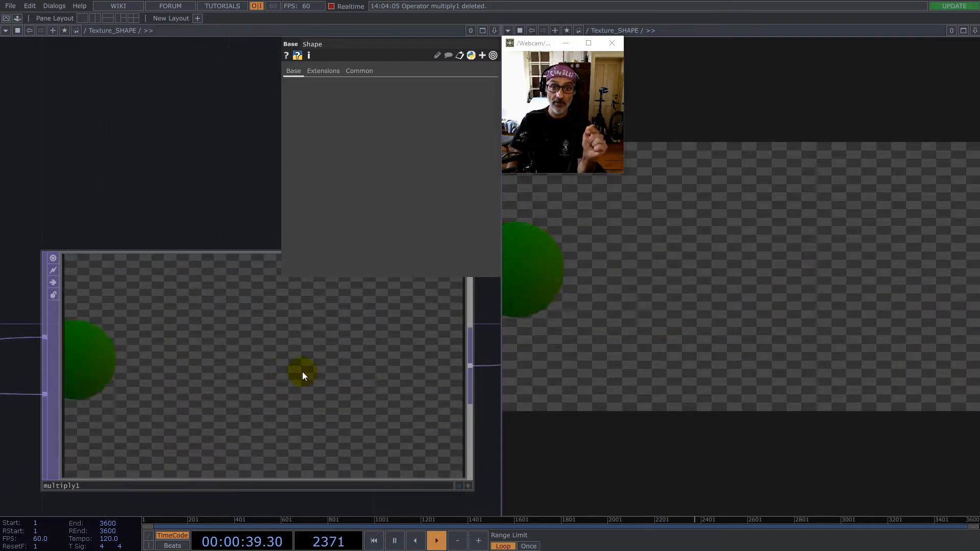
scroll(333, 317, "down", 2)
scroll(332, 318, "down", 4)
left_click_drag(428, 400, 339, 400)
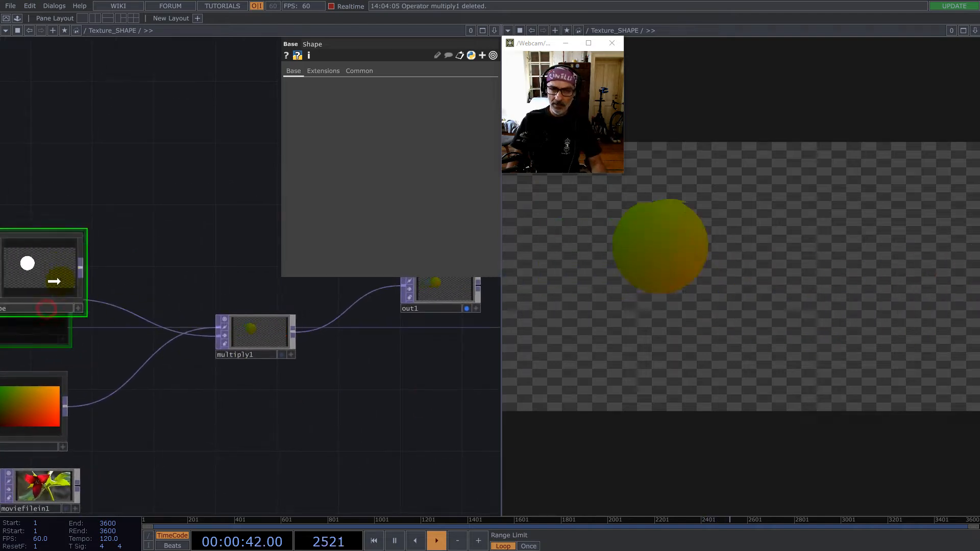
right_click(82, 268)
type("a")
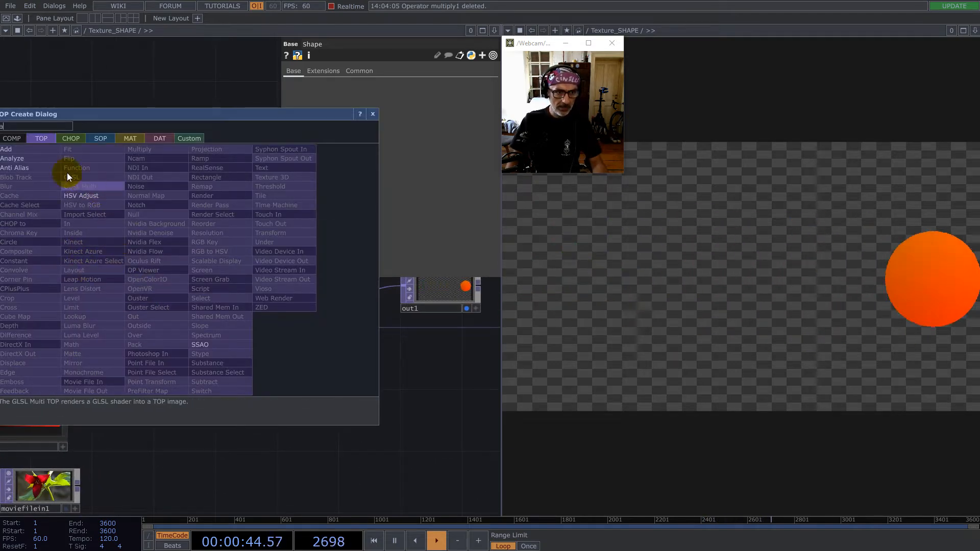
left_click(30, 157)
left_click(350, 408)
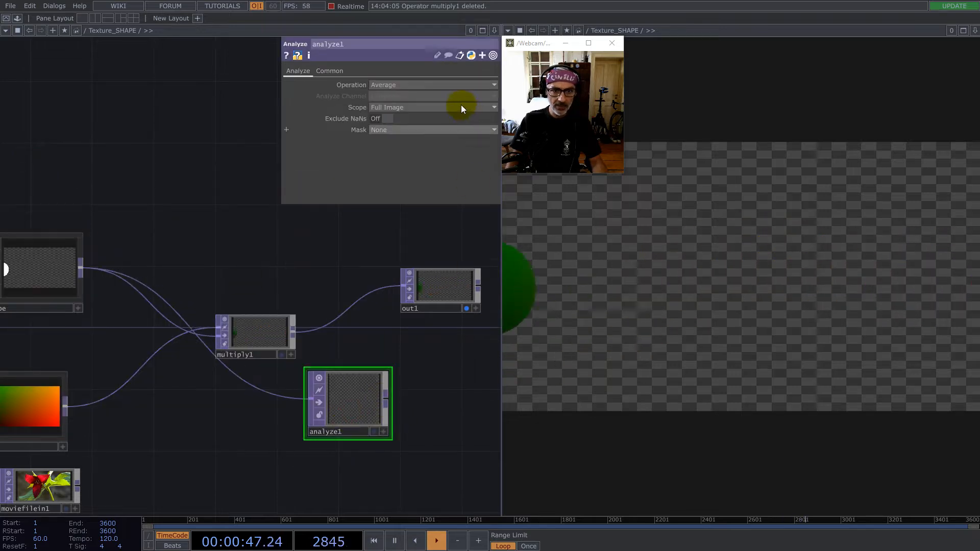
left_click(400, 85)
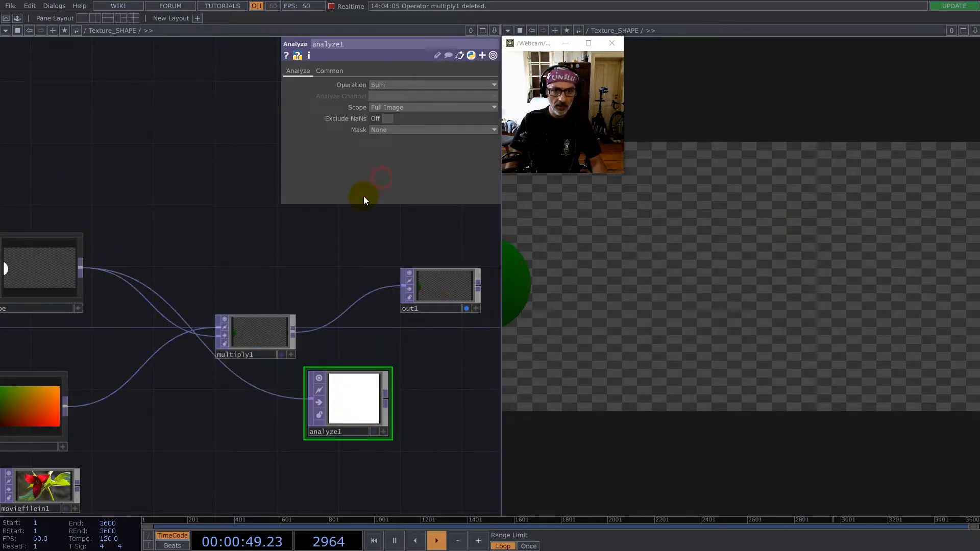
- Duplicate analyze1, feed the copy from multiply1 instead of Shape, and arrange the copy above the original
key("ctrl+c")
key("ctrl+v")
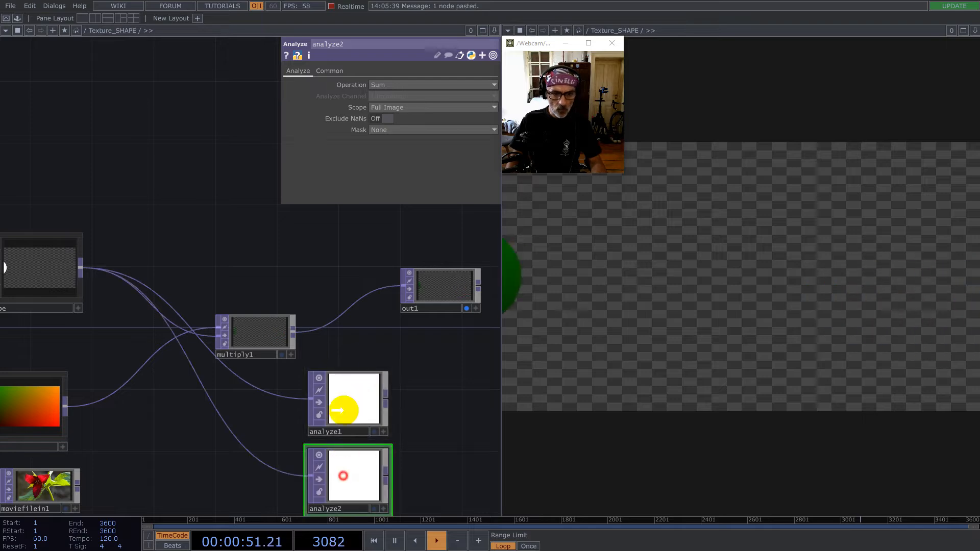
left_click(363, 235)
left_click_drag(293, 331, 323, 228)
left_click_drag(370, 337, 260, 324)
left_click_drag(270, 247, 269, 293)
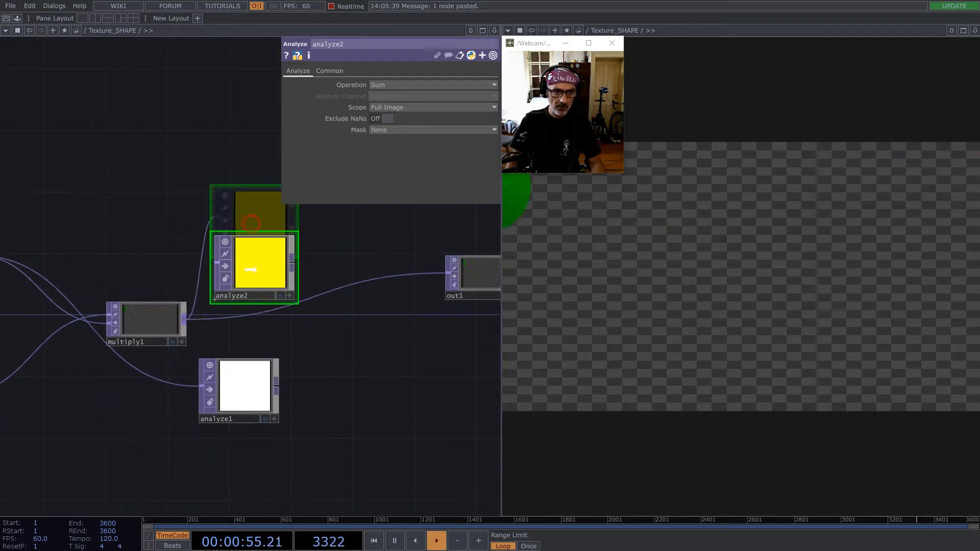
left_click_drag(246, 369, 262, 369)
- Create a Composite TOP with analyze2 as first and analyze1 as second input, and set its operation to Divide
right_click(292, 263)
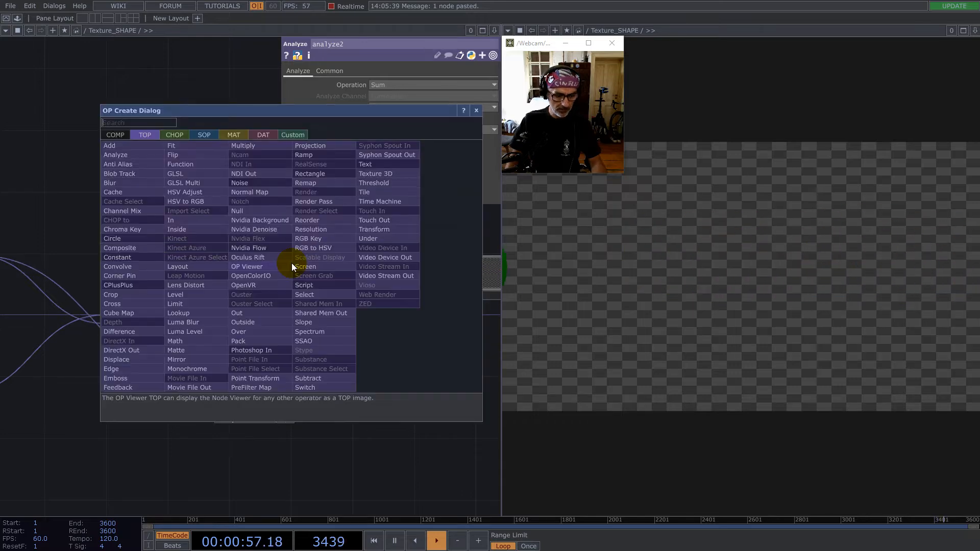
type("co")
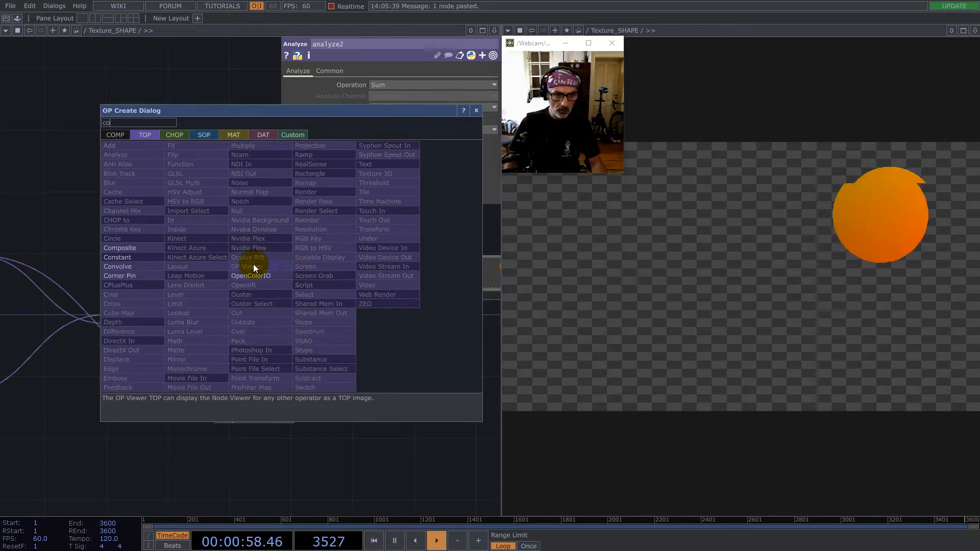
left_click(128, 248)
left_click(361, 331)
left_click_drag(292, 390, 324, 331)
left_click_drag(426, 383, 329, 422)
left_click_drag(265, 368, 281, 367)
left_click(405, 130)
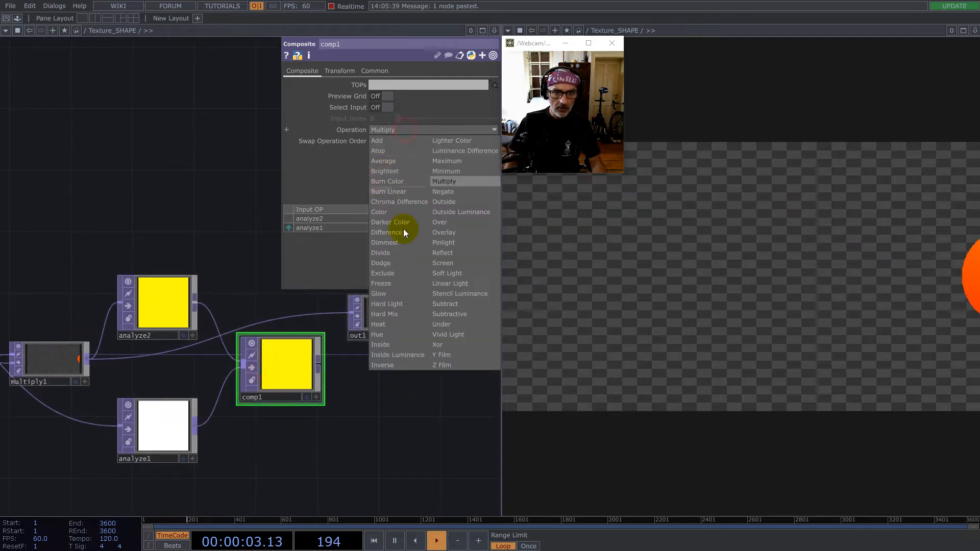
left_click(396, 256)
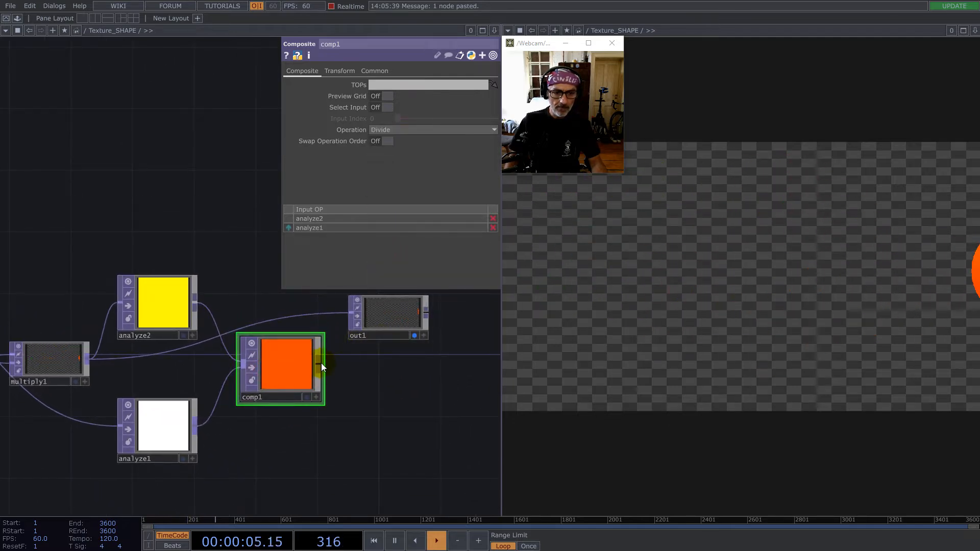
- Spread out the network by moving comp1 slightly lower and out1 farther to its right
left_click_drag(291, 375, 320, 406)
scroll(308, 394, "up", 3)
scroll(308, 394, "down", 3)
scroll(243, 416, "down", 3)
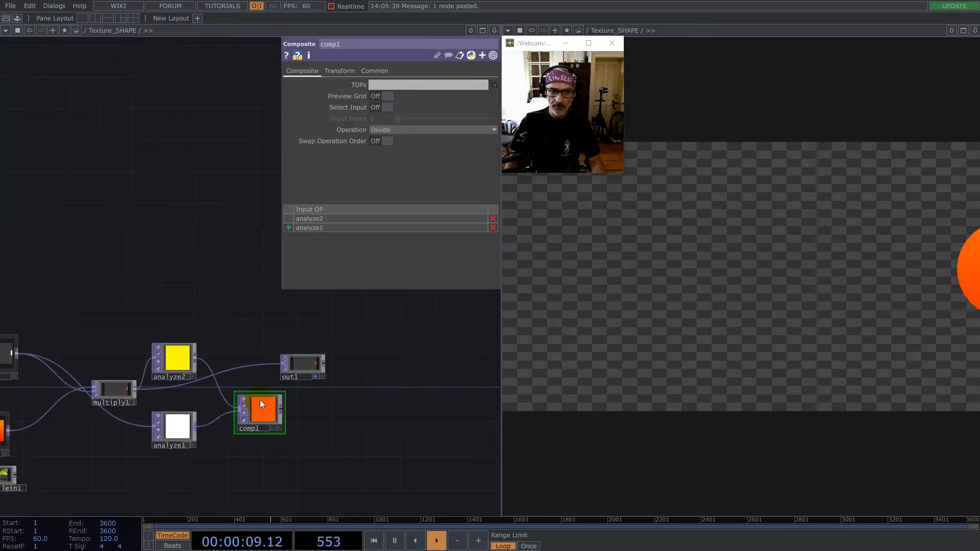
left_click(387, 357)
left_click_drag(241, 333, 320, 302)
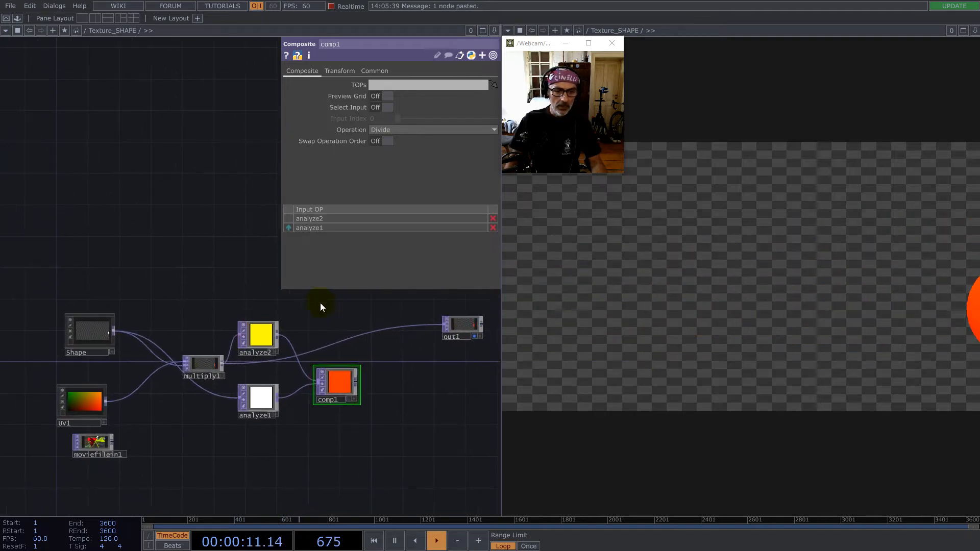
- Create a Multiply TOP with comp1 as first and Shape as second input, and feed it into out1
right_click(359, 381)
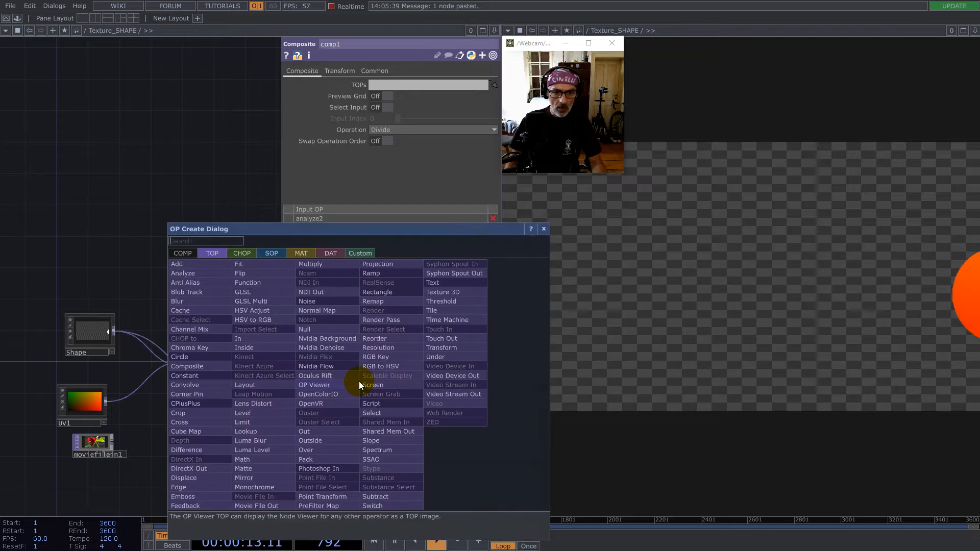
left_click(320, 265)
left_click(423, 368)
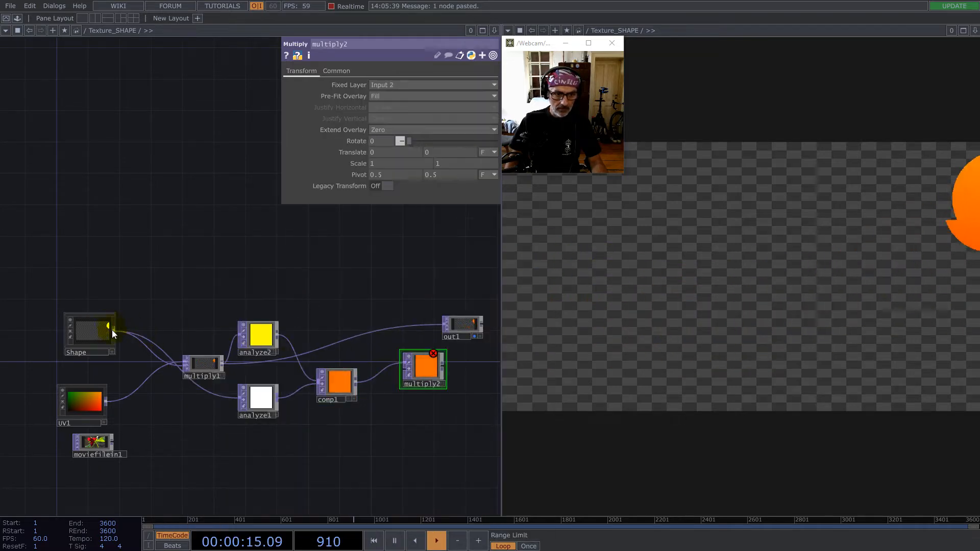
left_click_drag(392, 375, 462, 373)
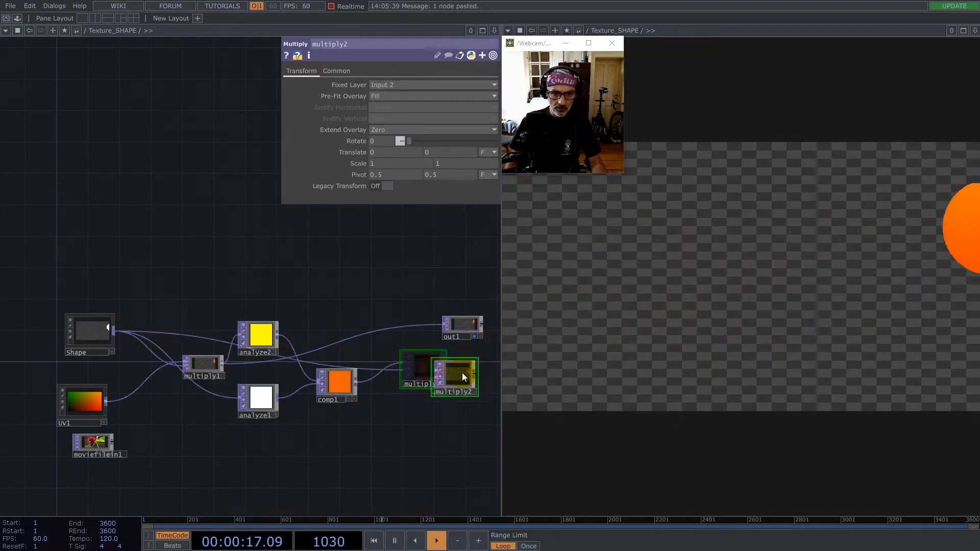
left_click_drag(461, 330, 430, 322)
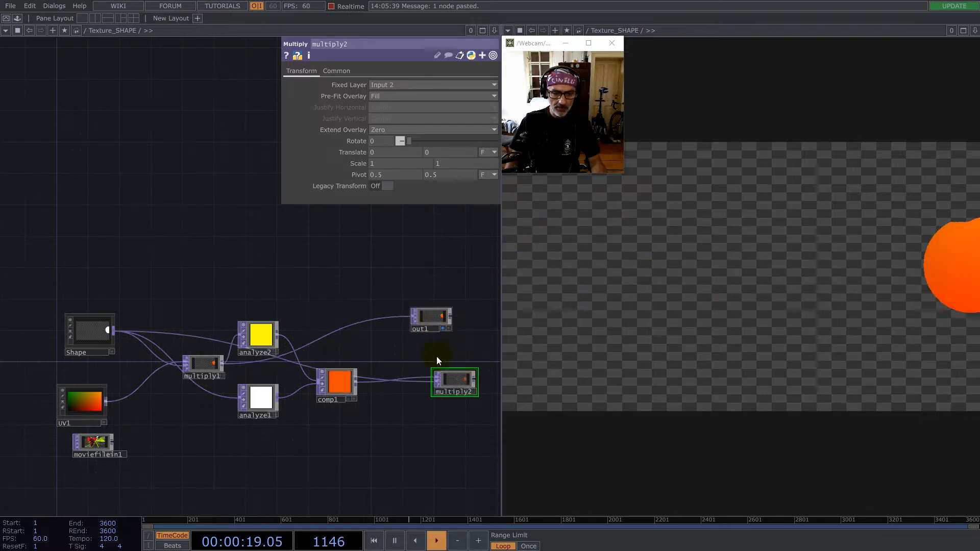
left_click_drag(436, 356, 300, 352)
left_click_drag(301, 312, 432, 332)
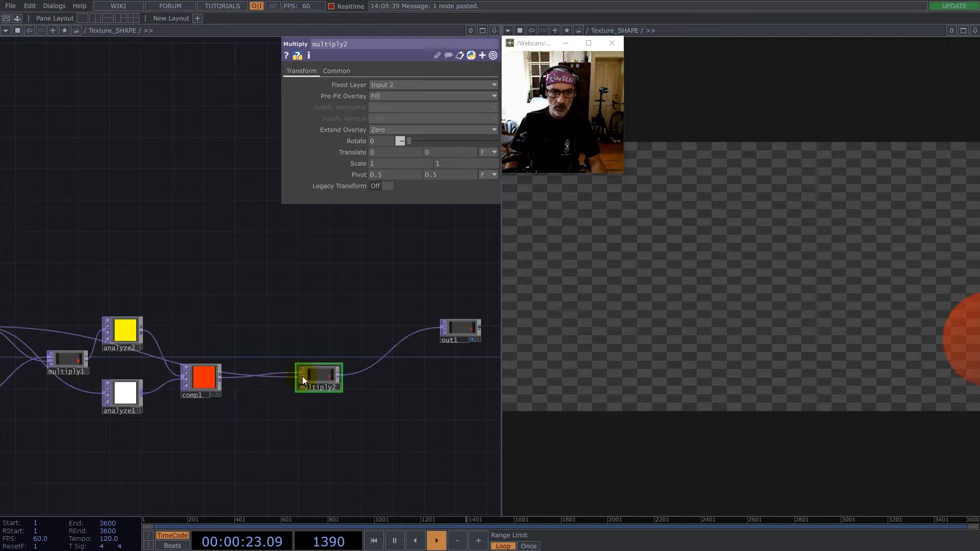
- Turn off alpha in multiply2's Channel Mask and set its Input Smoothness and Viewer Smoothness to Nearest Pixel
left_click(337, 70)
left_click(402, 186)
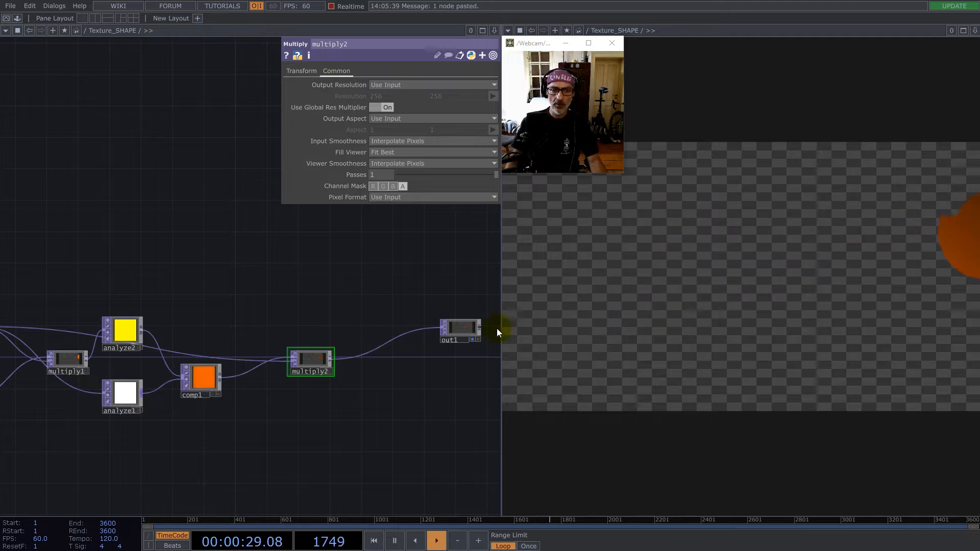
scroll(274, 376, "up", 5)
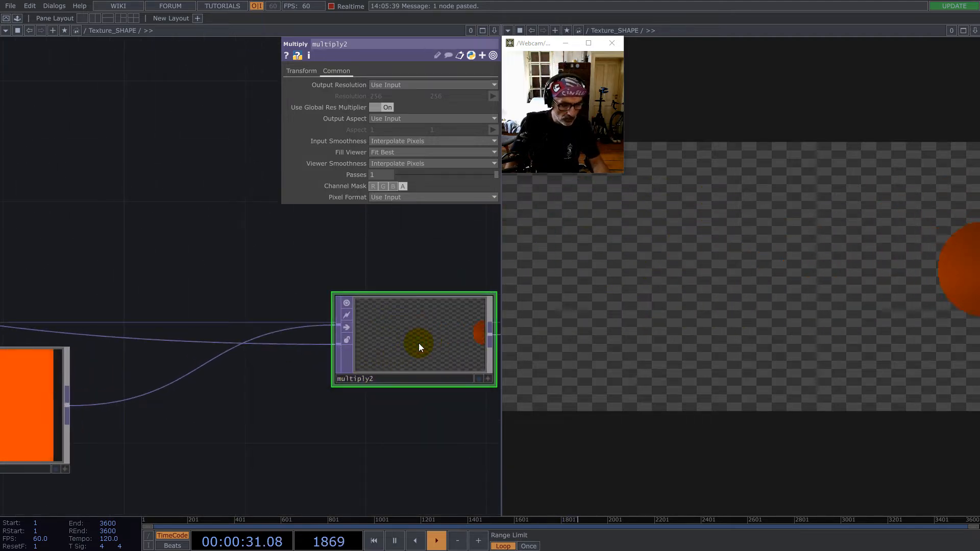
scroll(406, 330, "down", 5)
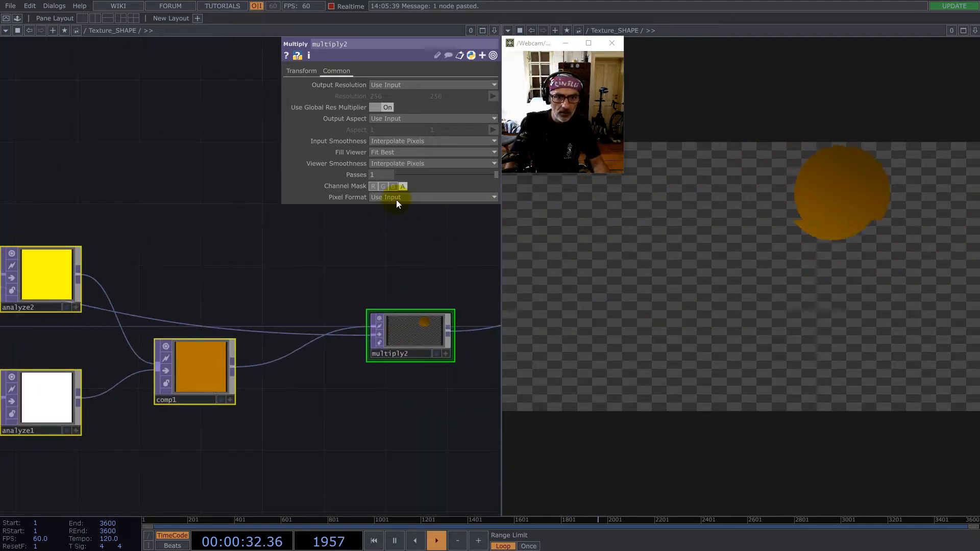
left_click(396, 150)
left_click(397, 163)
left_click(397, 173)
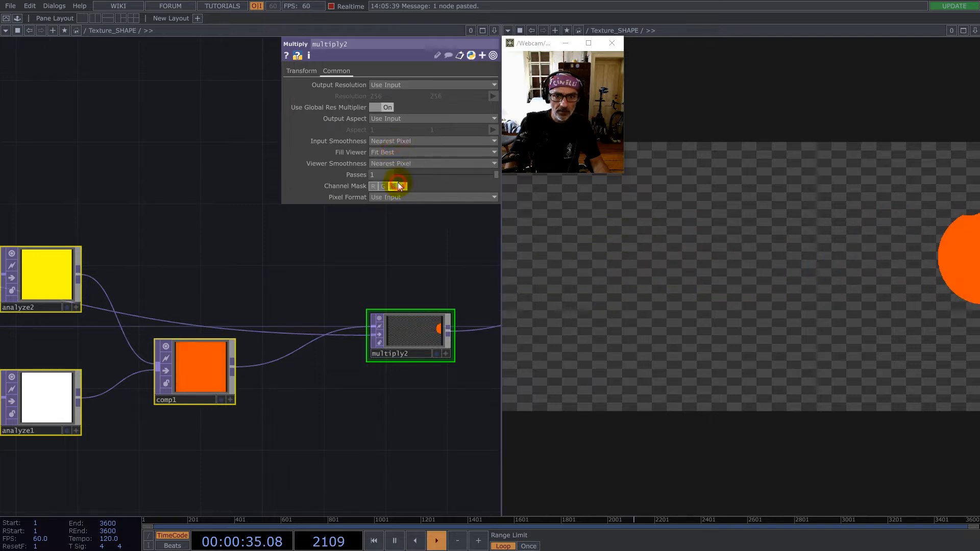
- Examine multiply2's output image and the chain of nodes feeding it
left_click_drag(356, 247, 210, 261)
scroll(216, 301, "down", 5)
mouse_move(339, 296)
left_mouse_down()
mouse_move(372, 280)
mouse_move(341, 301)
left_mouse_up()
left_click(337, 267)
left_click_drag(274, 269, 370, 251)
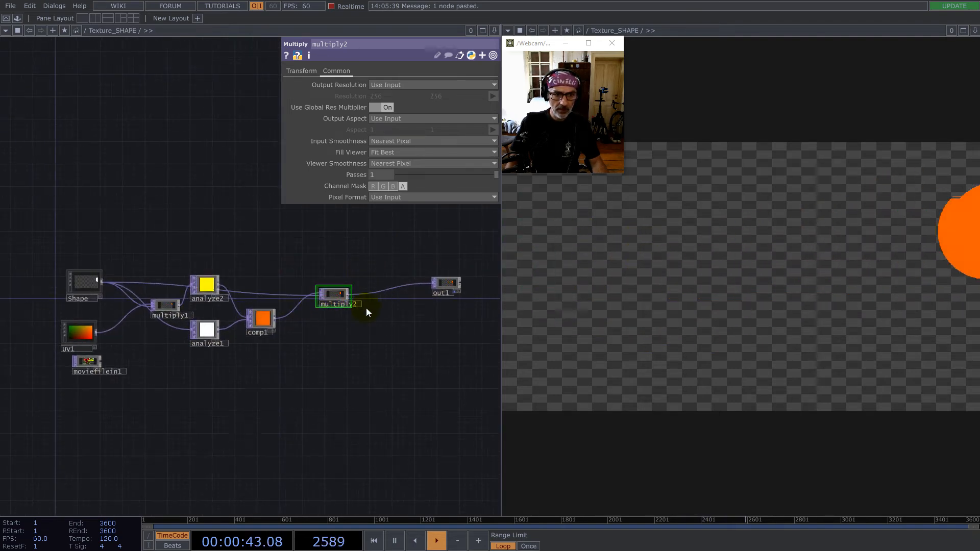
scroll(366, 308, "up", 6)
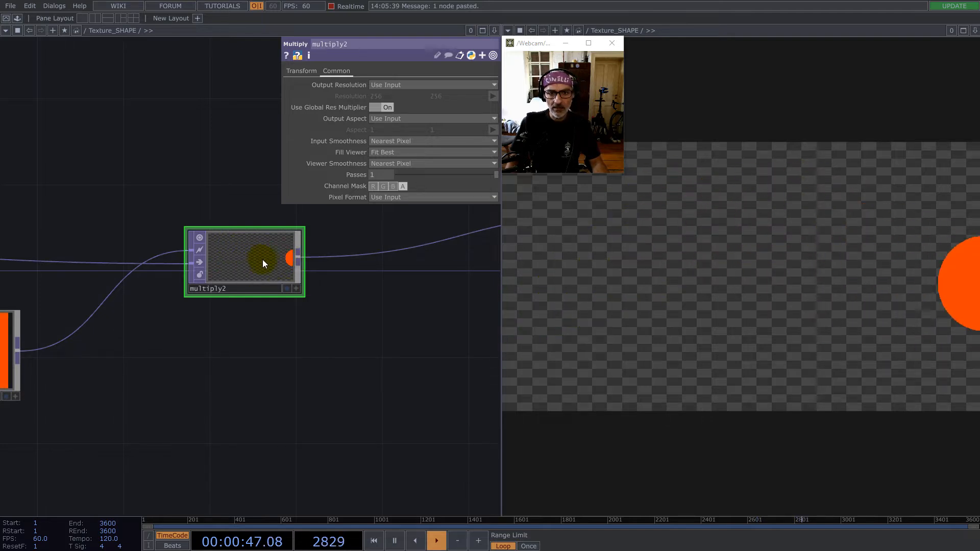
scroll(334, 264, "down", 6)
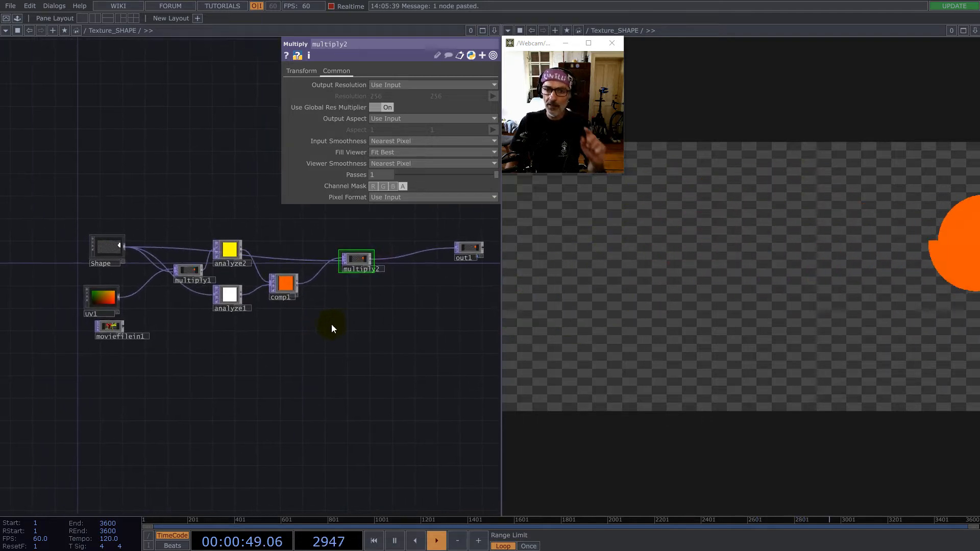
scroll(120, 240, "up", 3)
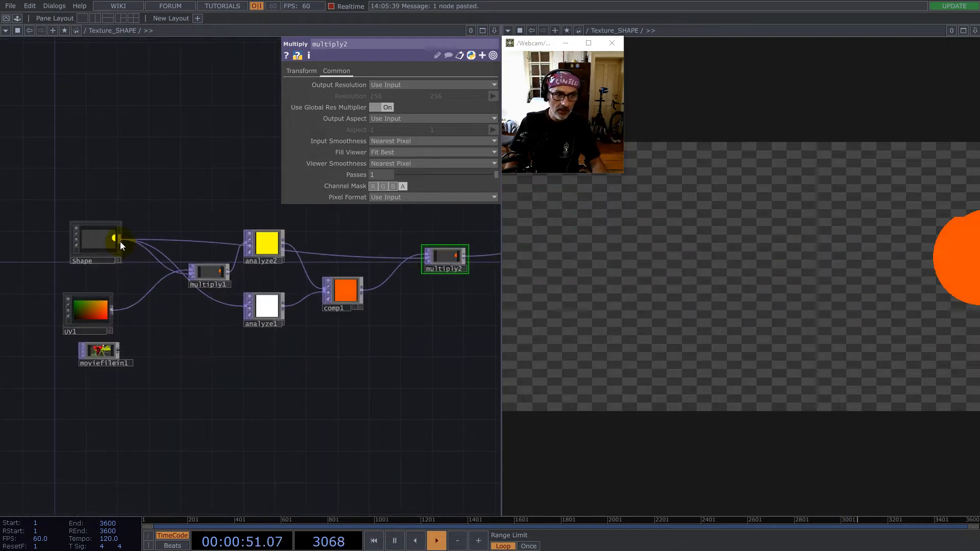
key("Tab")
type("m")
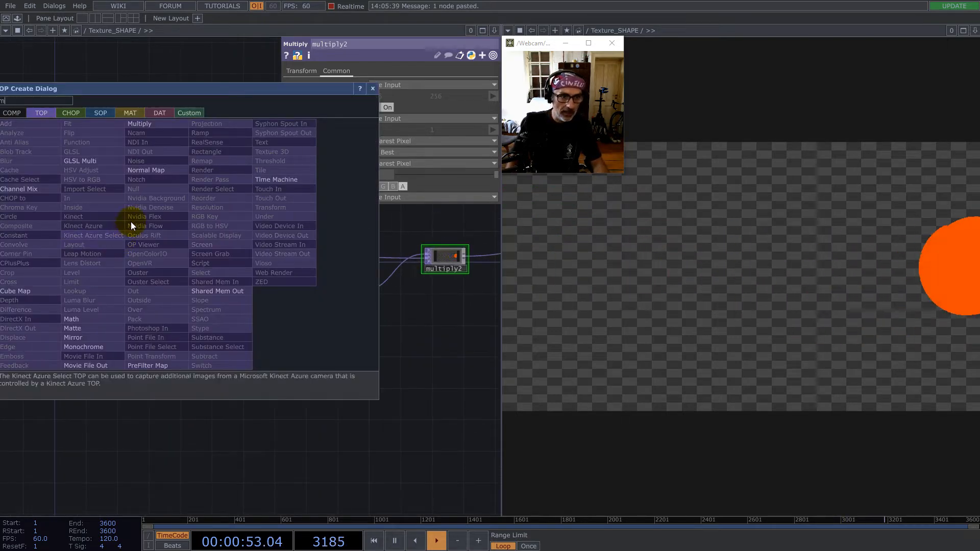
left_click(373, 89)
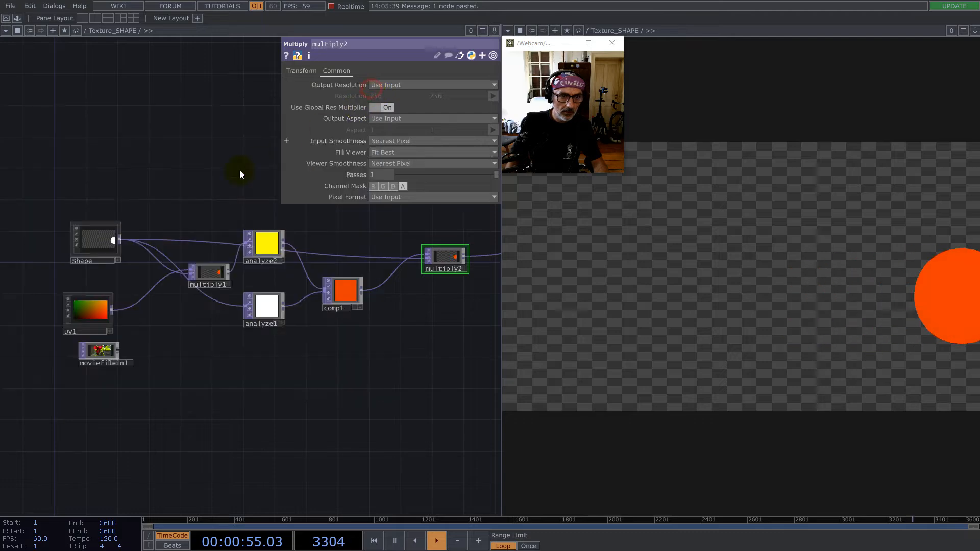
- Create a Subtract TOP below multiply2, with multiply2 as first and multiply1 as second input
scroll(169, 288, "up", 6)
left_click(198, 278)
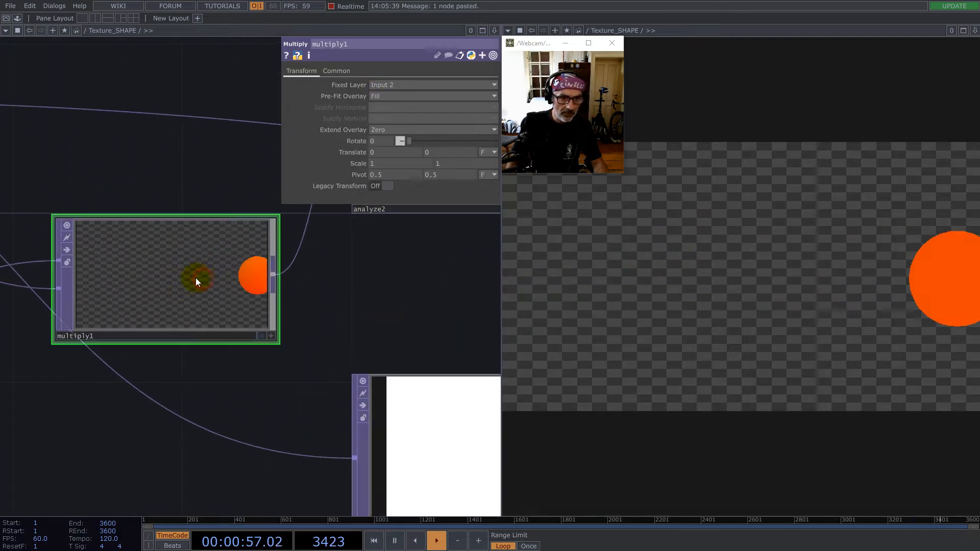
scroll(186, 279, "down", 4)
scroll(187, 279, "down", 4)
scroll(328, 277, "up", 4)
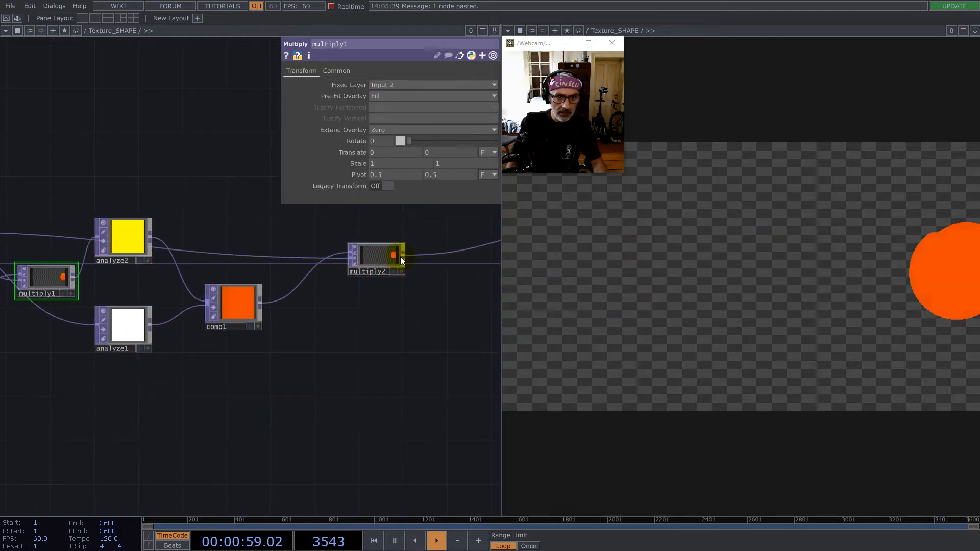
right_click(404, 253)
type("su")
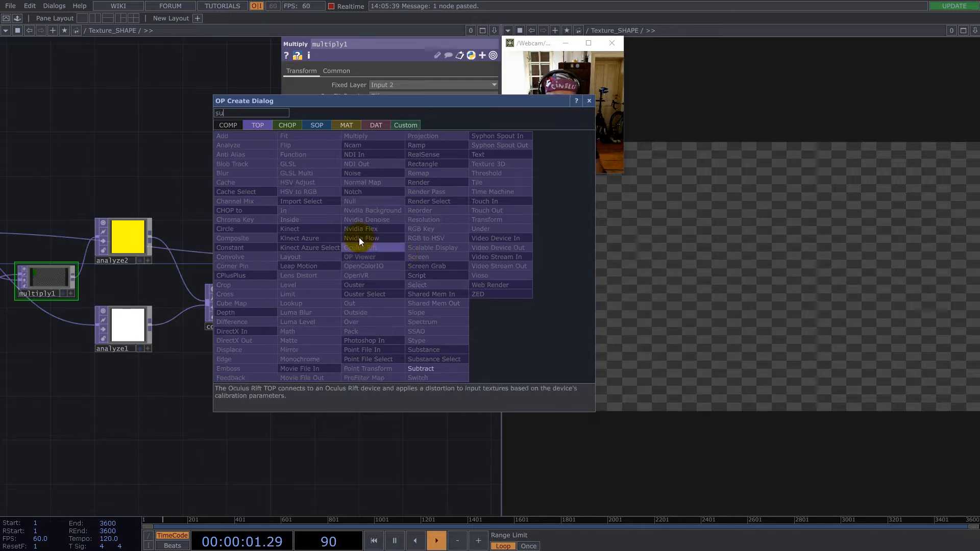
left_click(418, 368)
left_click(489, 287)
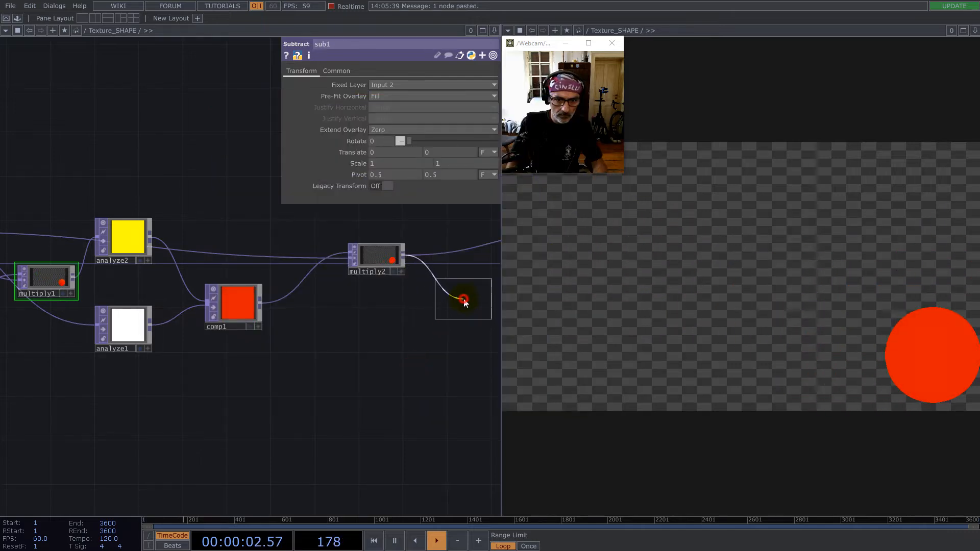
left_click_drag(121, 282, 178, 279)
left_click(129, 274)
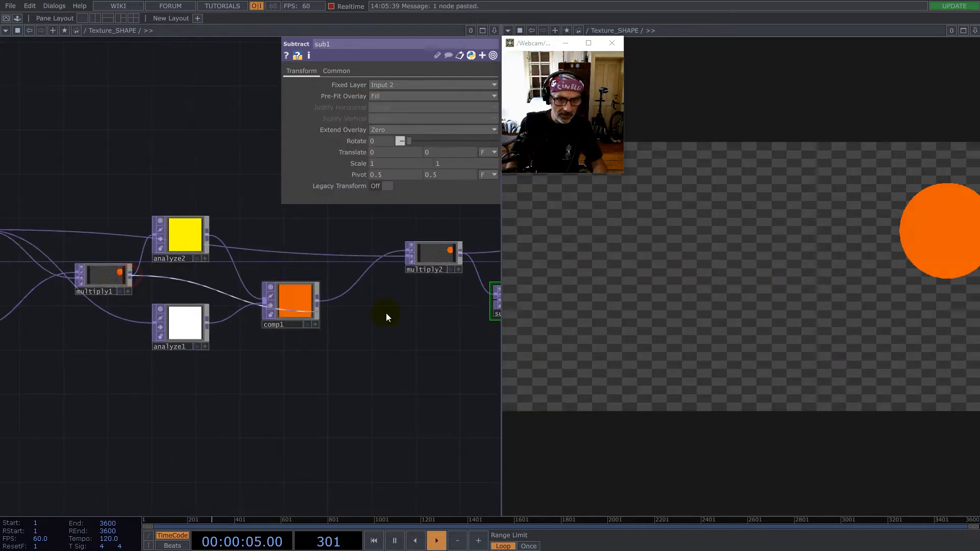
left_click(490, 297)
- Examine the Shape and uv1 sources and compare them with sub1's output image
left_click_drag(9, 330, 289, 331)
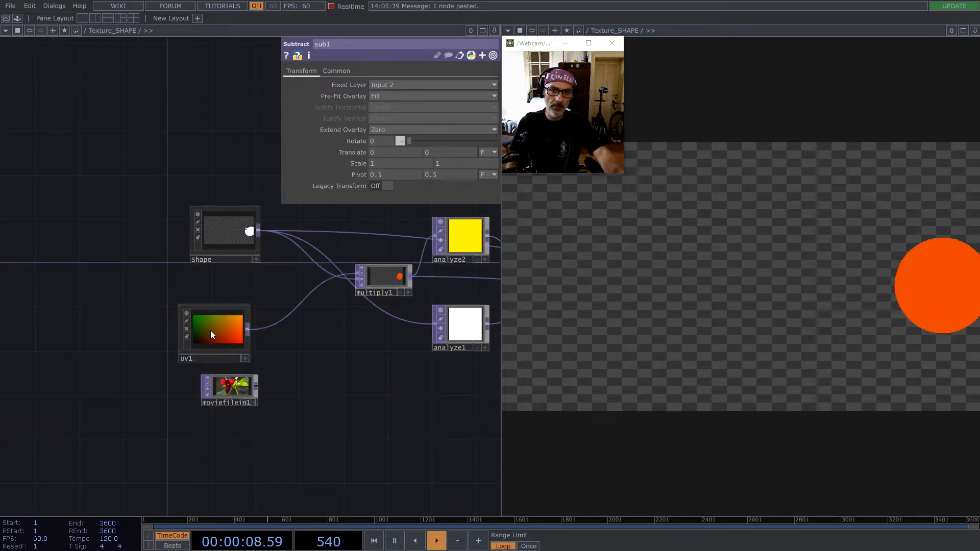
left_click_drag(352, 375, 120, 367)
scroll(121, 367, "down", 5)
scroll(283, 321, "up", 8)
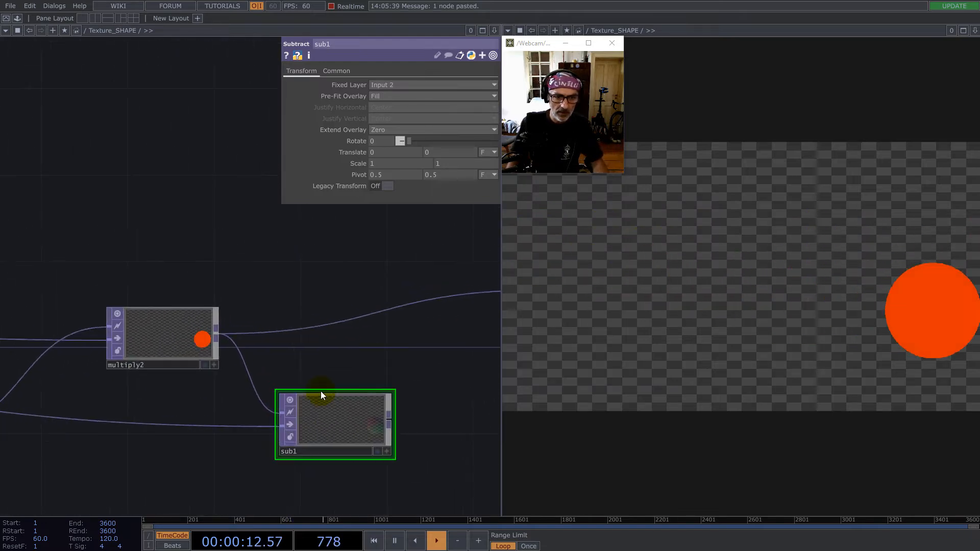
scroll(339, 395, "up", 6)
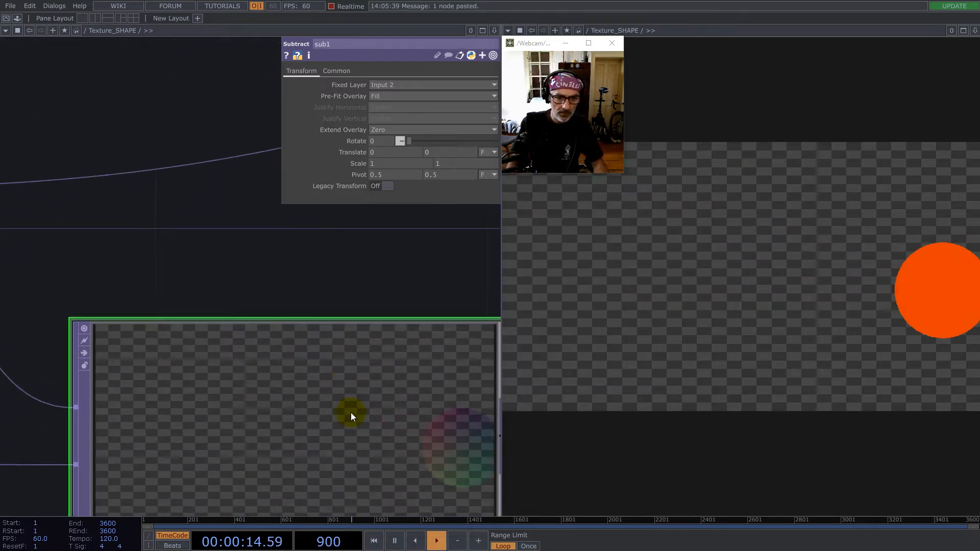
scroll(352, 403, "down", 4)
scroll(356, 386, "down", 2)
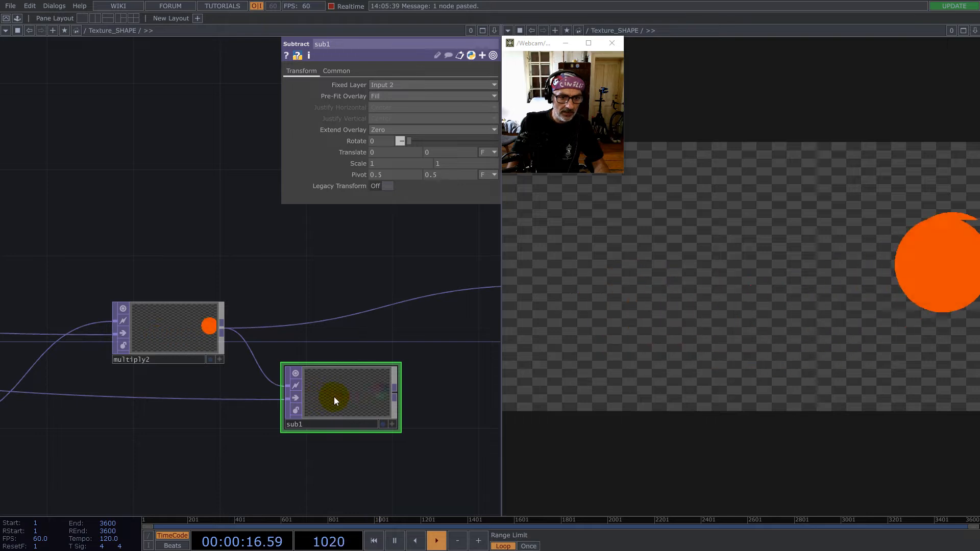
scroll(335, 396, "down", 3)
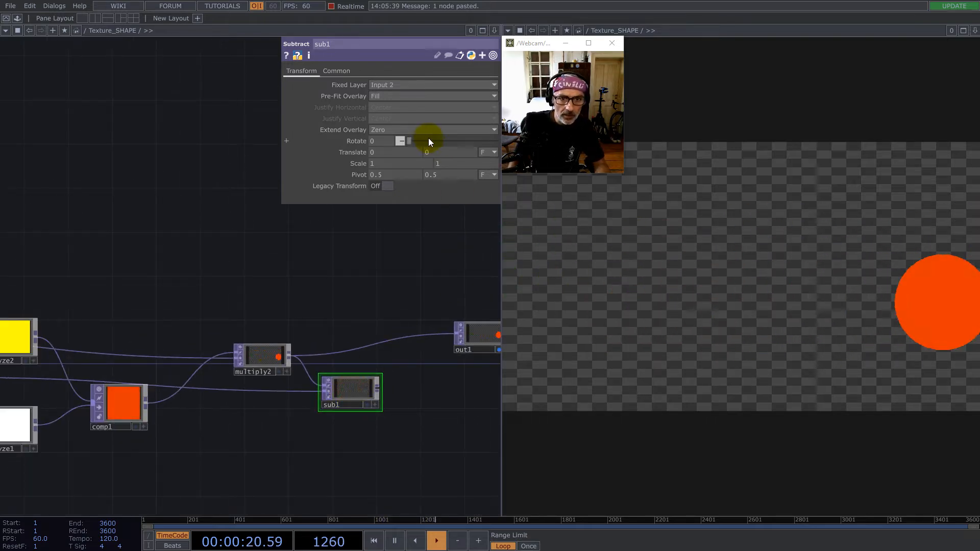
- Turn off the alpha channel in sub1's Channel Mask and check its output image
left_click(337, 71)
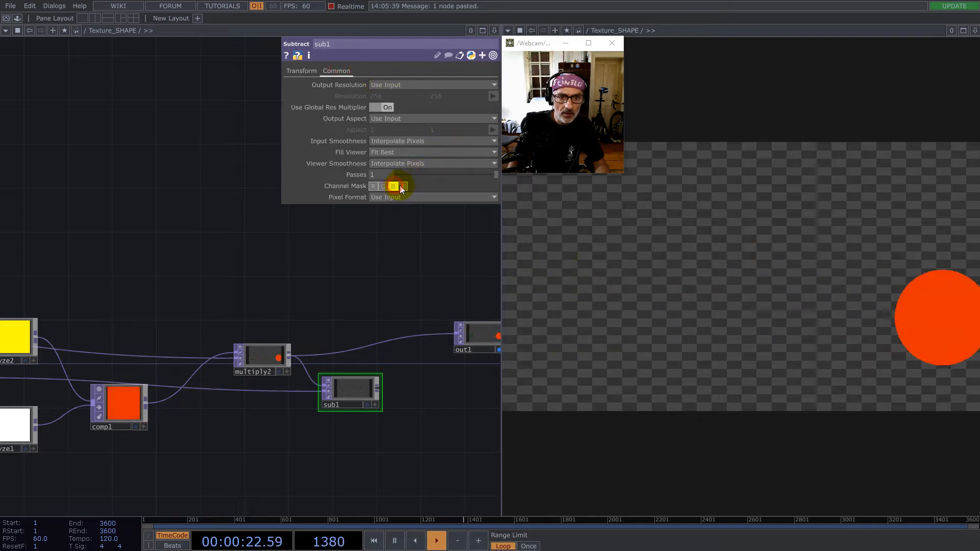
scroll(357, 404, "up", 5)
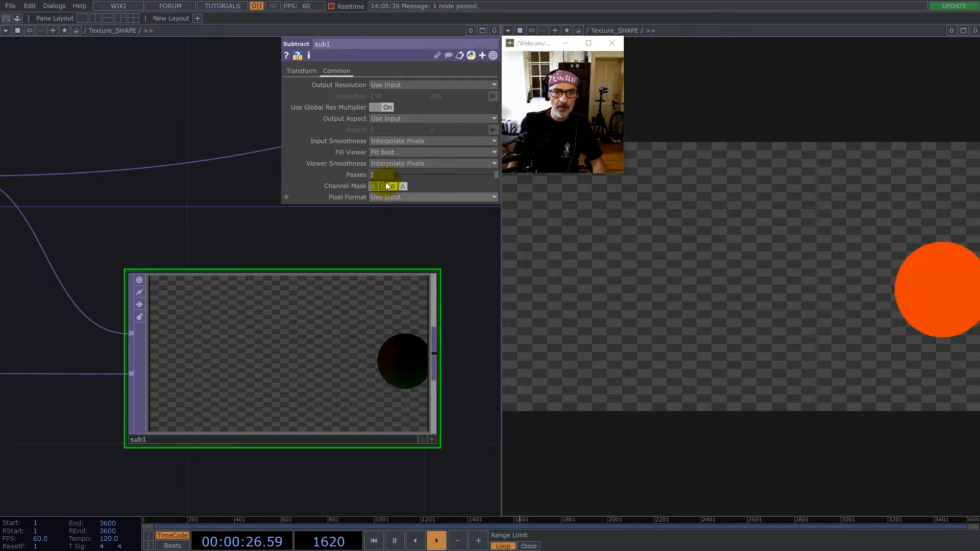
scroll(320, 327, "down", 5)
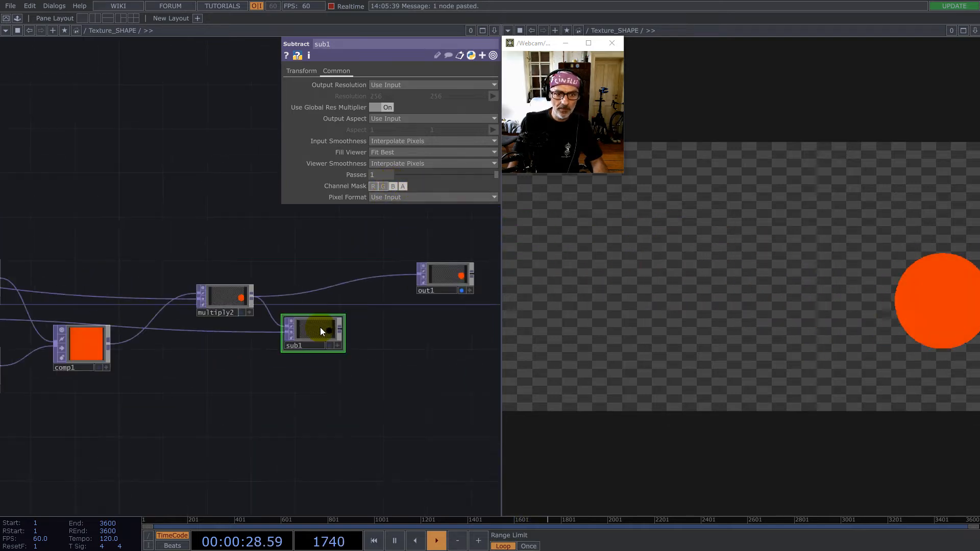
- Create a Limit TOP from sub1's output and place it beside sub1
left_click_drag(386, 359, 420, 344)
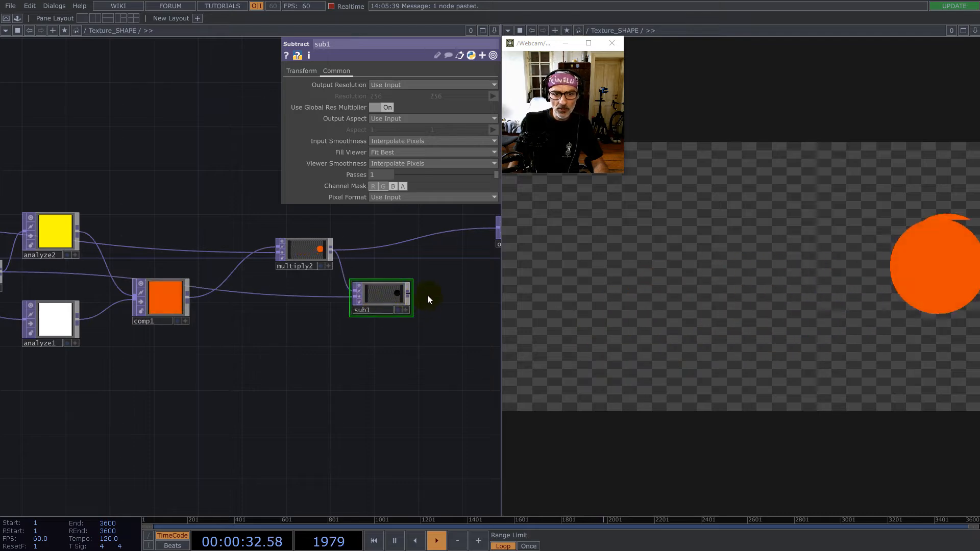
scroll(425, 296, "up", 4)
scroll(295, 307, "up", 5)
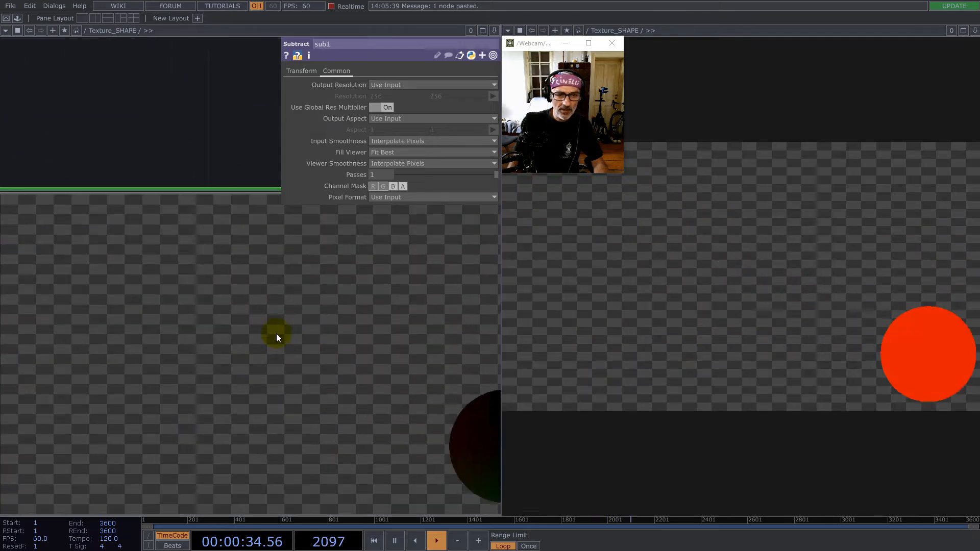
scroll(276, 333, "down", 4)
right_click(350, 332)
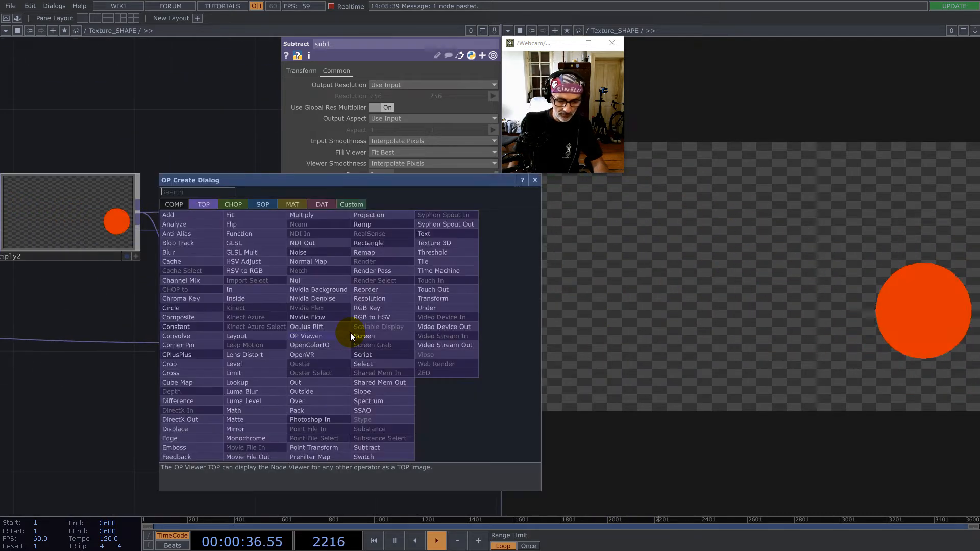
left_click(255, 355)
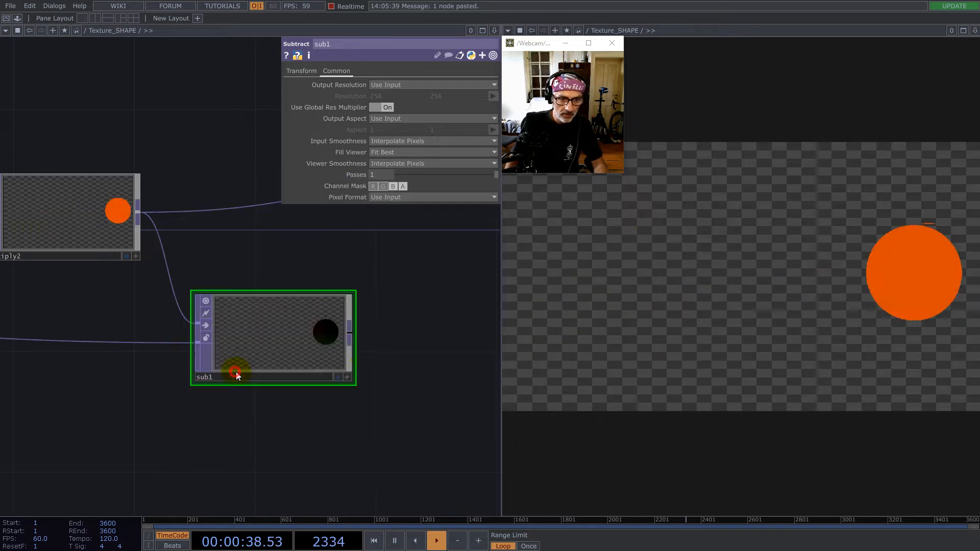
left_click(470, 352)
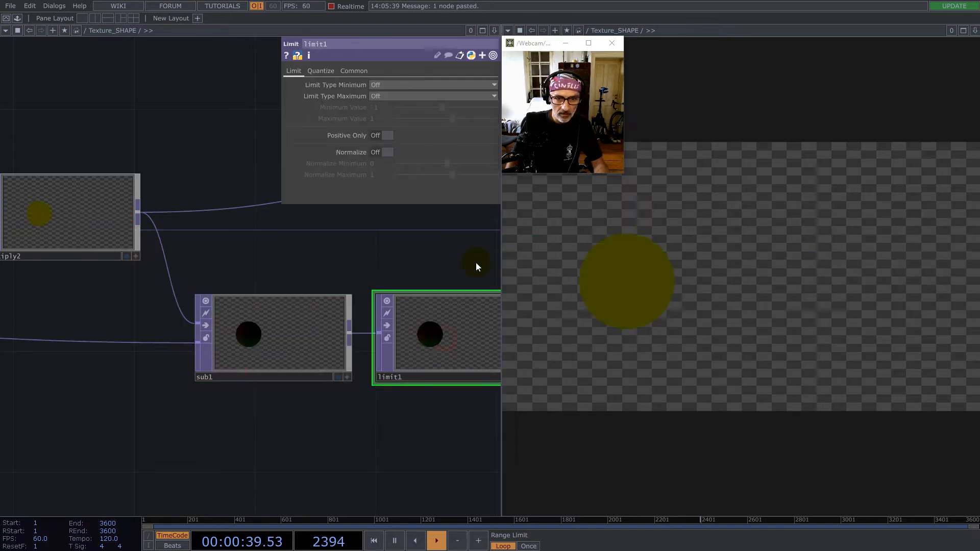
- Turn on Normalize in limit1 and set both its Normalize Minimum and Maximum to 0.5
left_click(388, 152)
left_click_drag(390, 424, 243, 415)
scroll(323, 339, "up", 5)
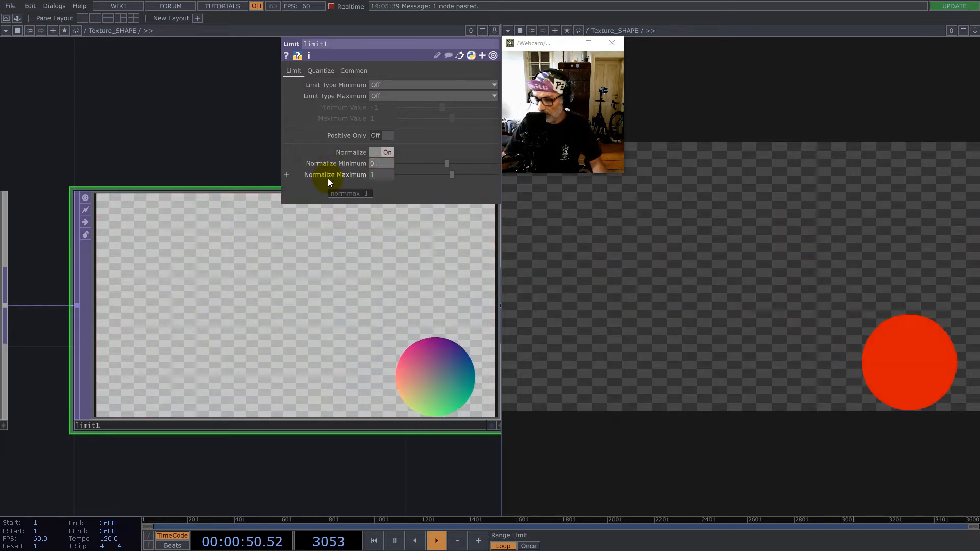
type("0.5")
key("Tab")
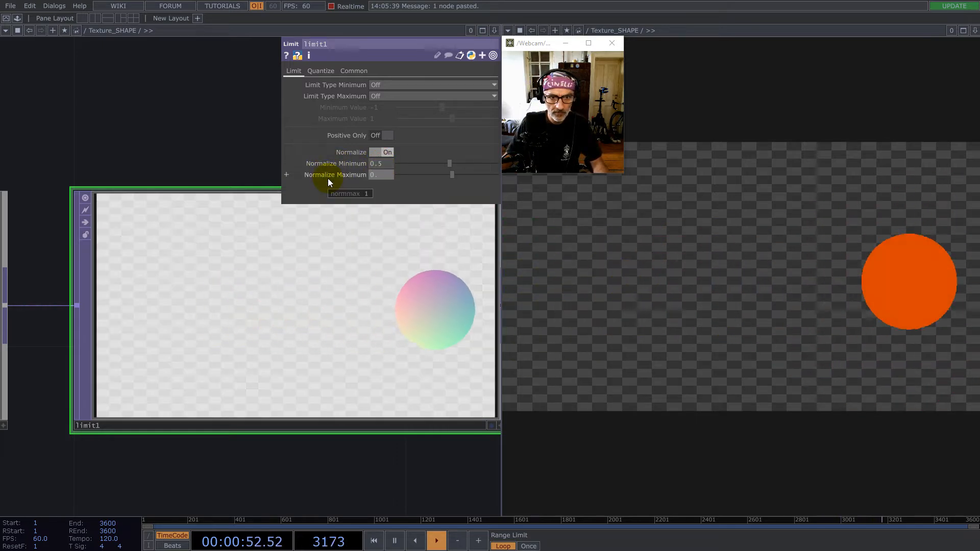
type("0.5")
key("Return")
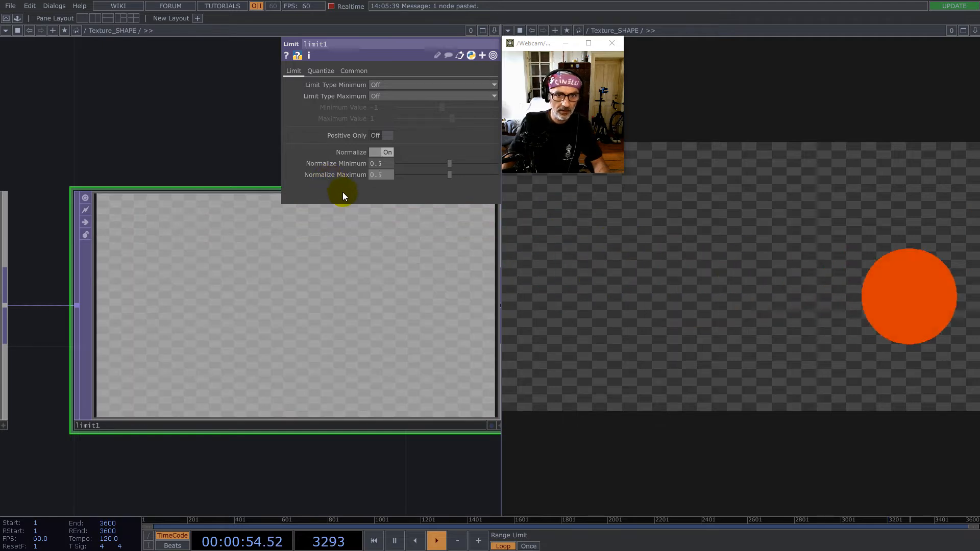
- Set limit1's Normalize Minimum to -0.5 and turn off alpha in its Channel Mask
left_click(370, 165)
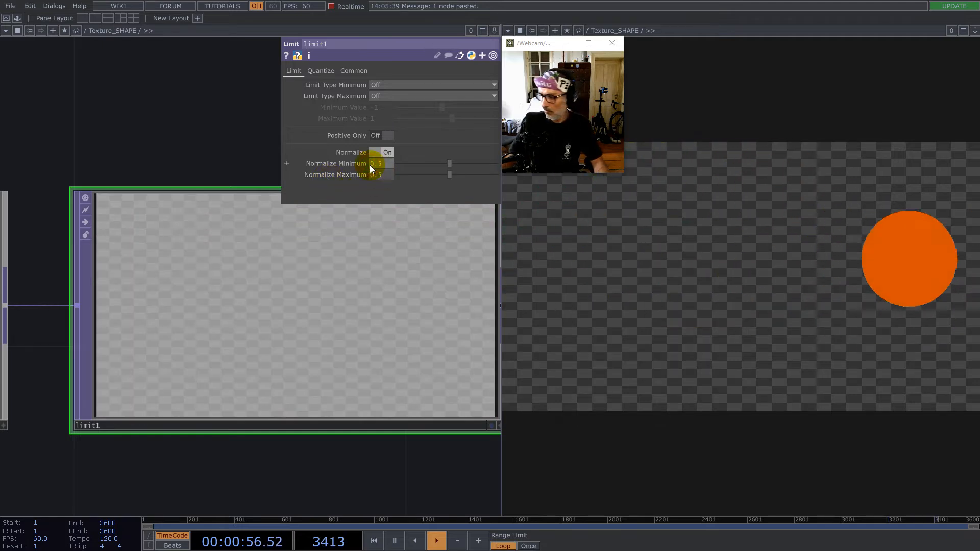
type("-")
key("Return")
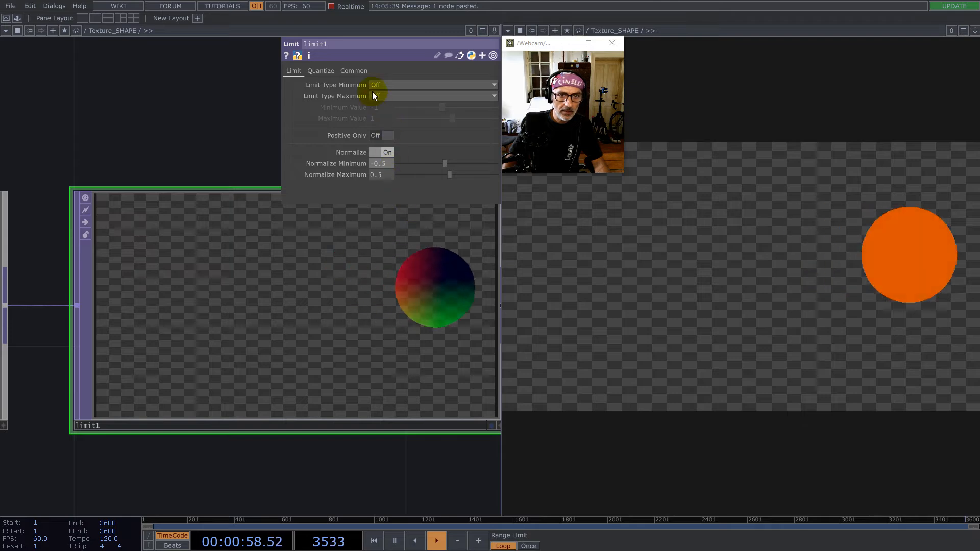
left_click(354, 70)
left_click(403, 186)
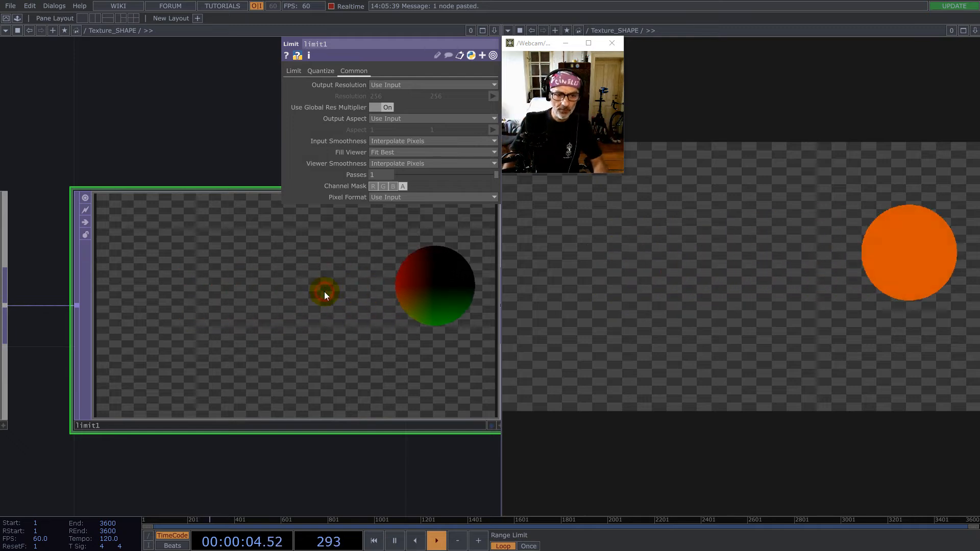
- Delete the limit1 operator after sub1
key("Delete")
scroll(329, 294, "down", 6)
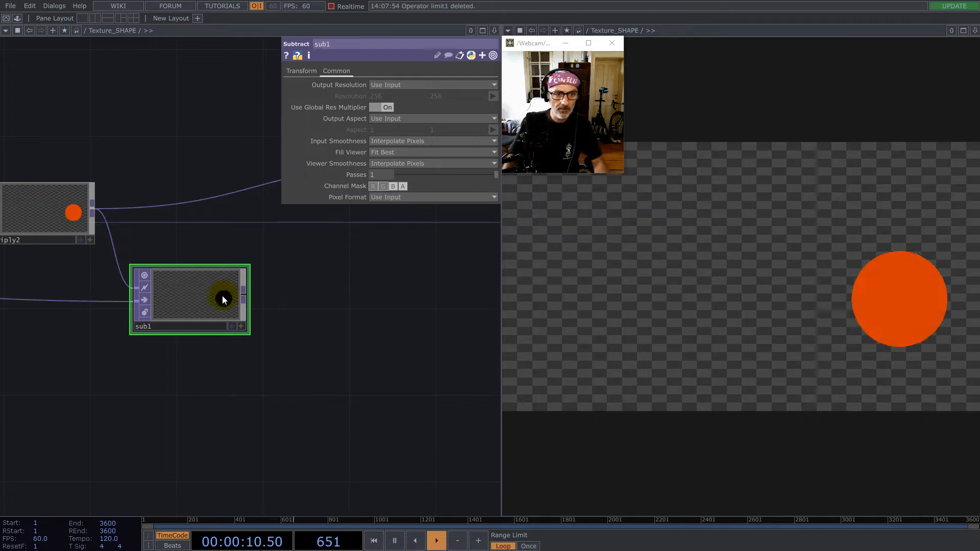
left_click_drag(222, 294, 219, 284)
scroll(354, 312, "down", 5)
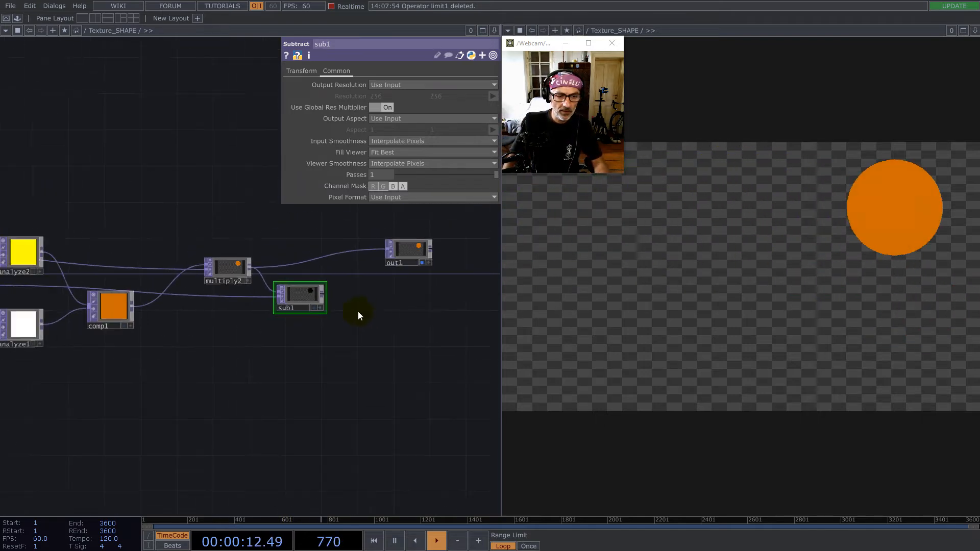
left_click_drag(247, 350, 285, 343)
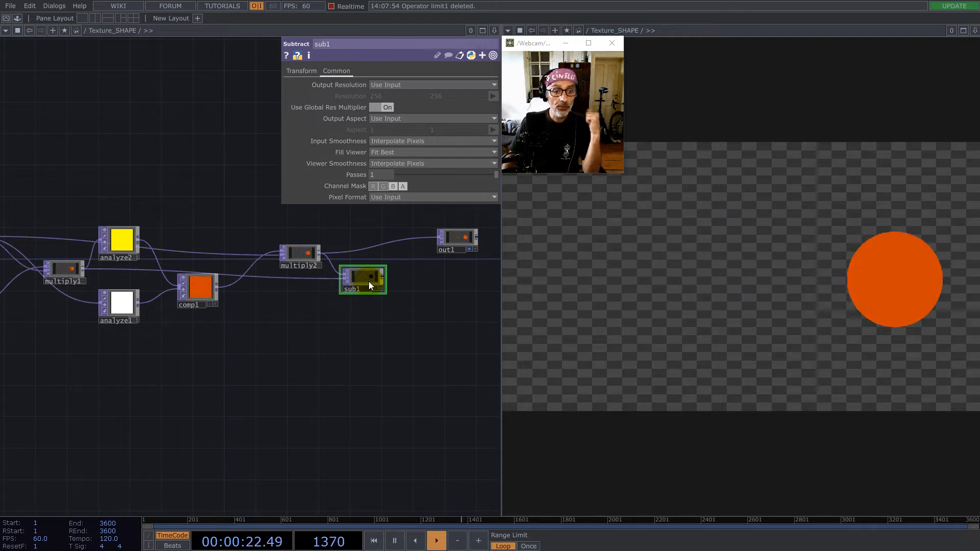
- Create a Constant TOP in the empty network area below sub1
scroll(386, 323, "down", 3)
scroll(135, 338, "up", 5)
left_click_drag(136, 338, 438, 349)
left_click_drag(439, 308, 213, 306)
left_click_drag(379, 324, 269, 365)
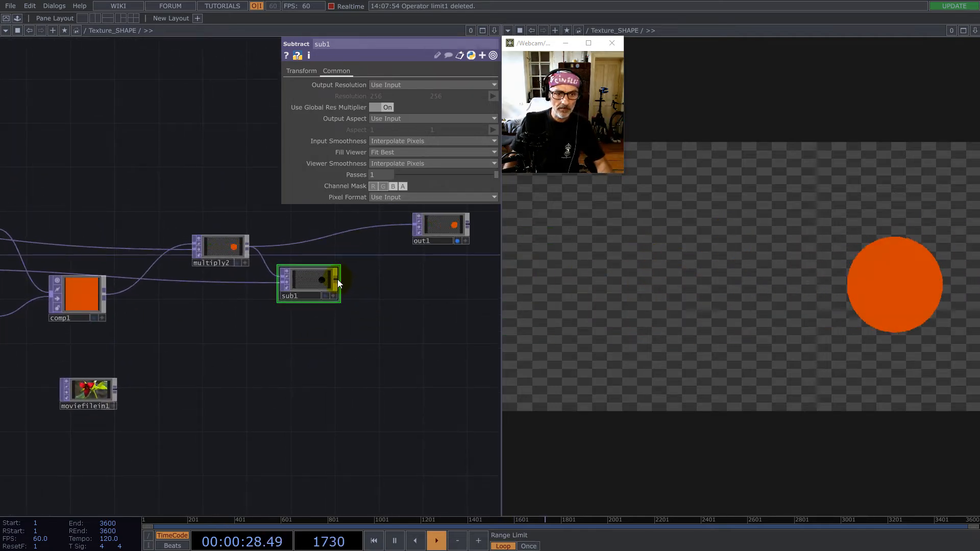
scroll(370, 334, "down", 3)
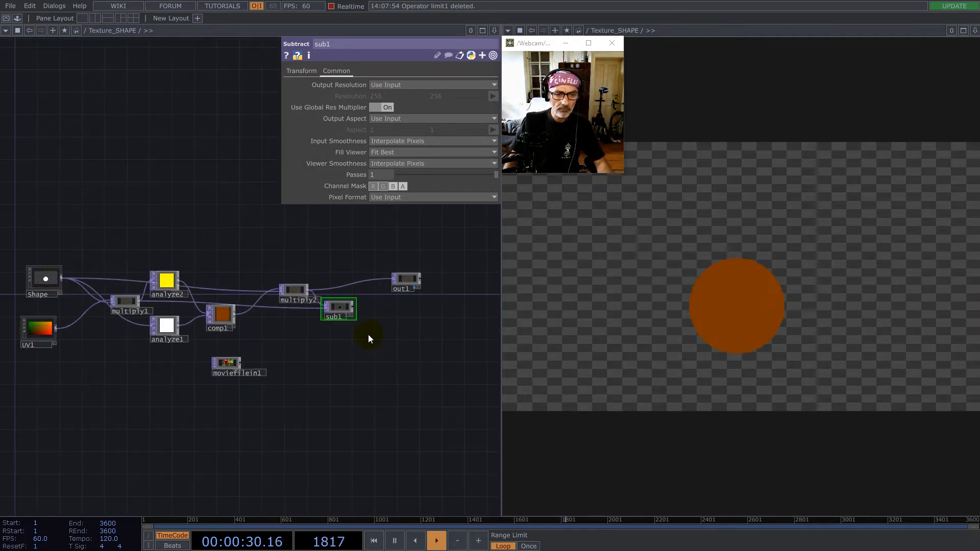
left_click(284, 345)
type("co")
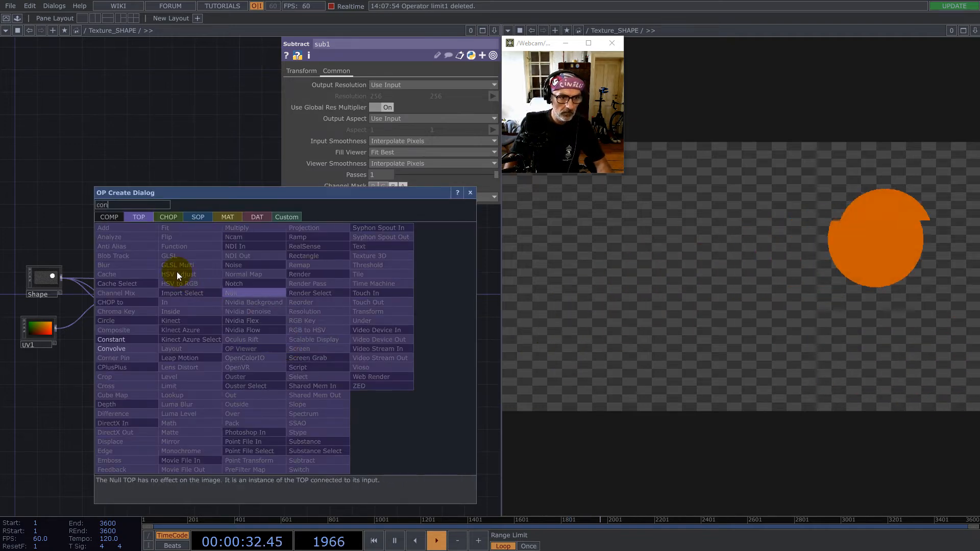
type("n")
left_click(113, 339)
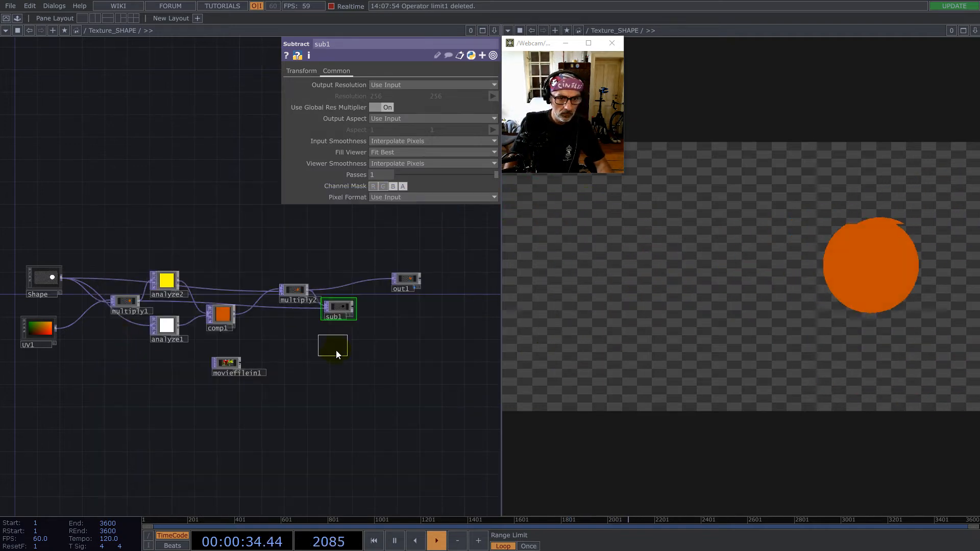
left_click(336, 350)
- Set constant1's color to red 0.5, green 0.5 and blue 0
left_click(406, 85)
type("0.5")
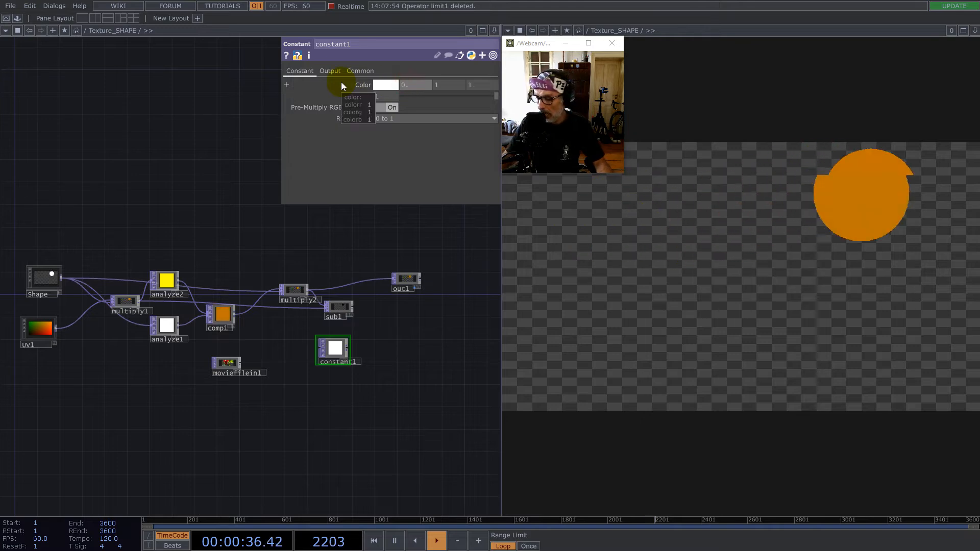
key("Tab")
type("0.5")
key("Tab")
type("0")
key("Return")
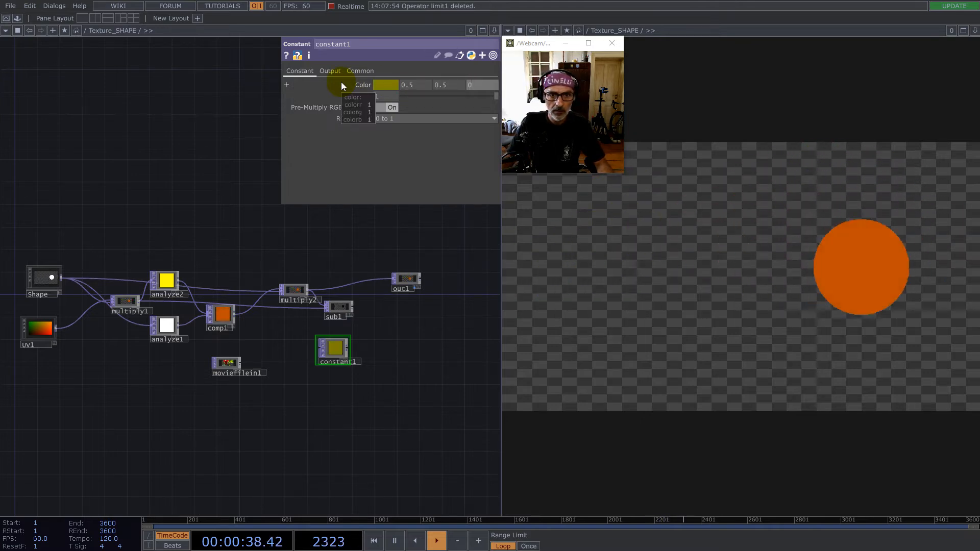
- Check constant1's common output settings and its operator info for size and pixel format
left_click(359, 72)
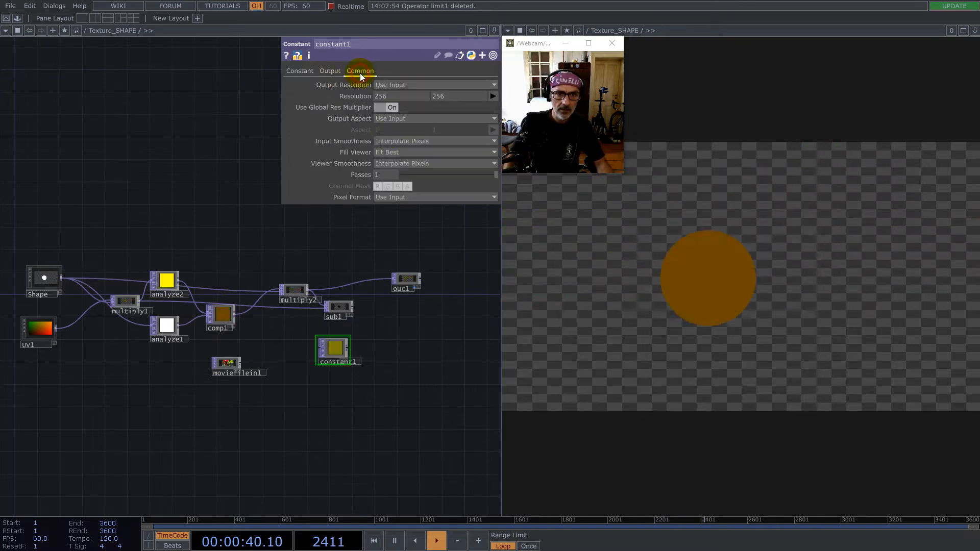
left_click(408, 197)
left_click(234, 225)
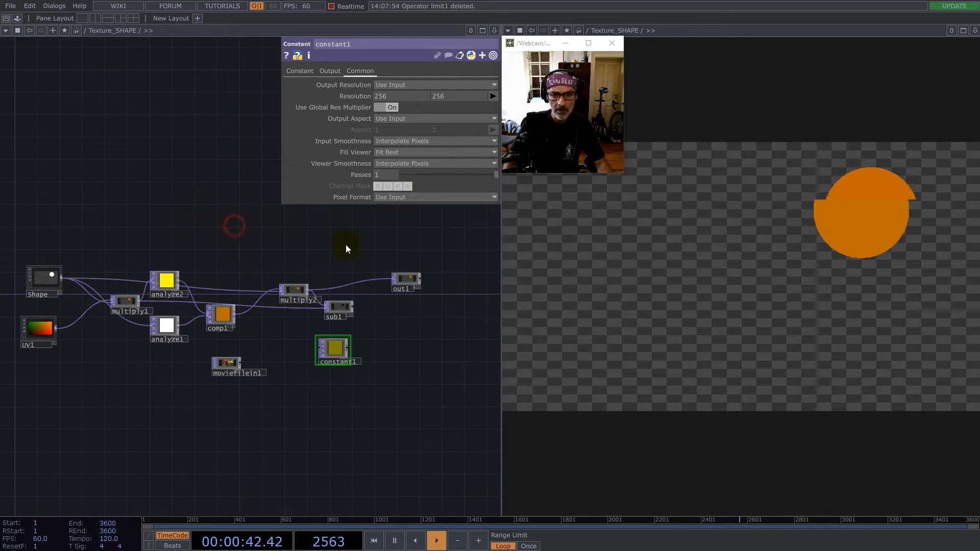
left_click_drag(329, 348, 331, 360)
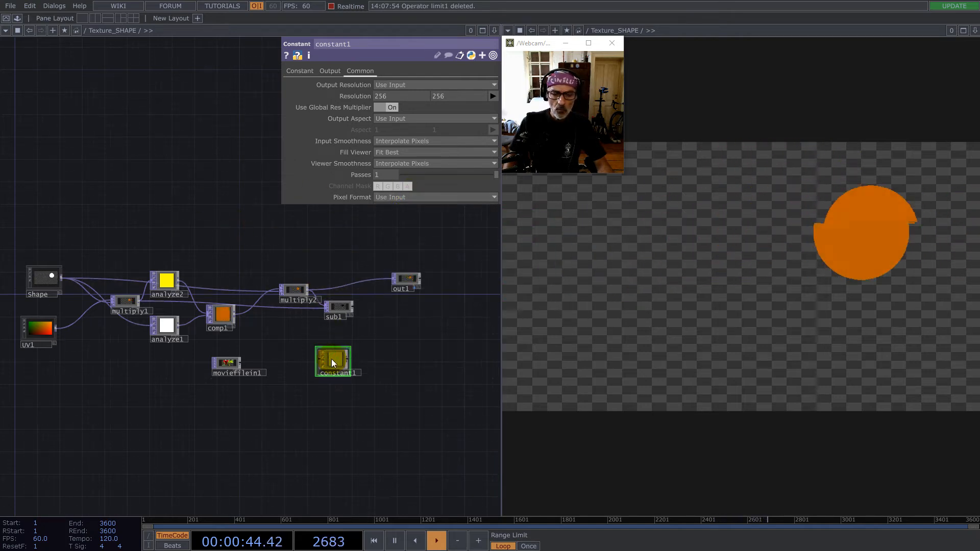
middle_click(331, 360)
scroll(331, 357, "up", 6)
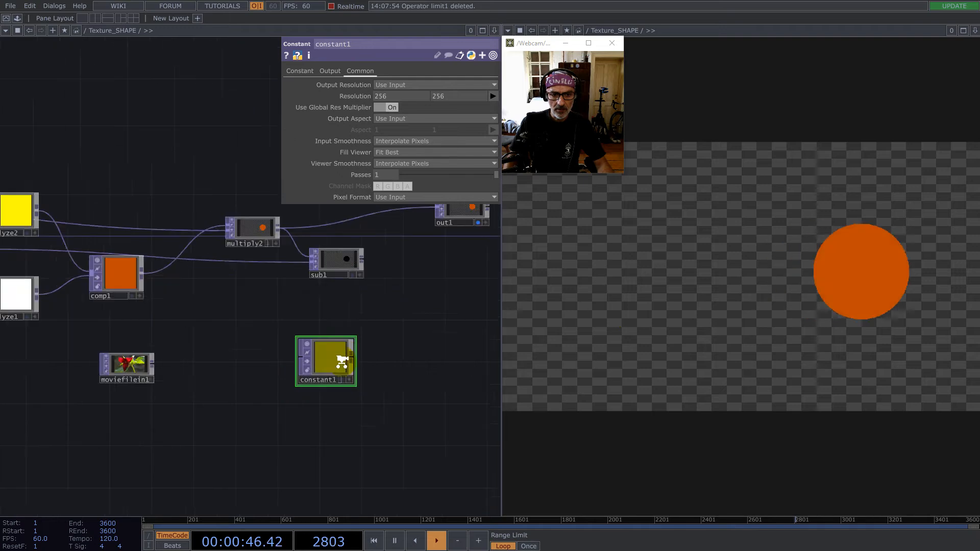
middle_click(332, 356)
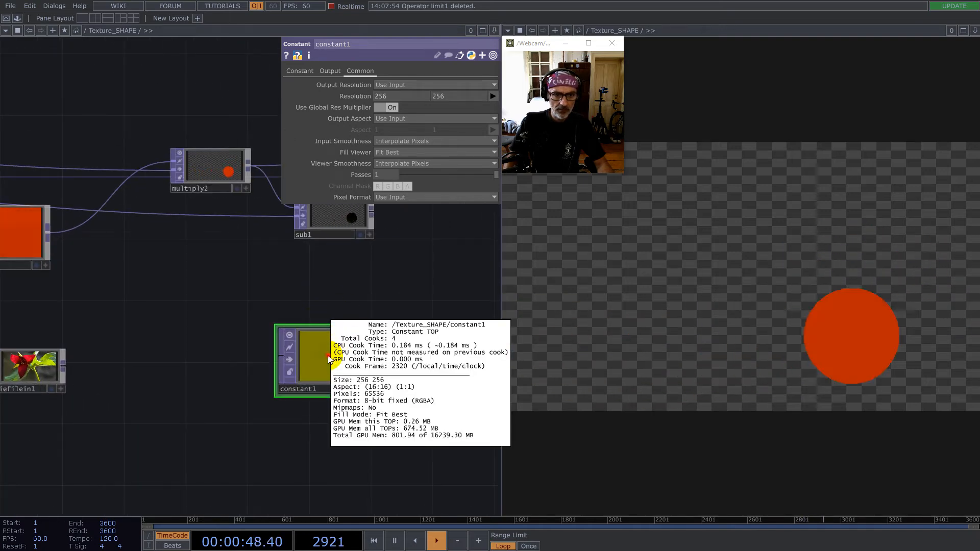
- Connect the Shape operator's output to constant1's input and check the resulting image
left_click_drag(234, 291, 418, 288)
scroll(418, 286, "down", 3)
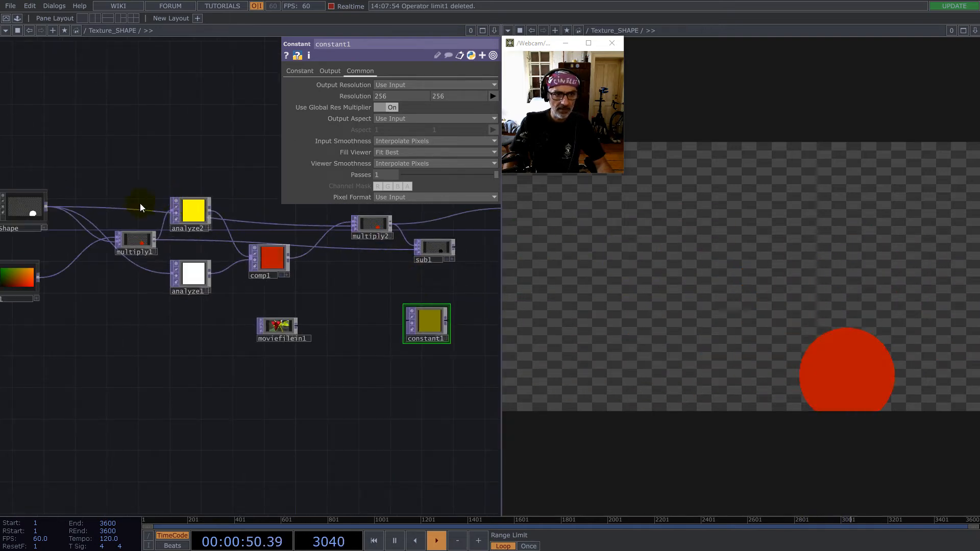
left_click_drag(43, 210, 406, 320)
scroll(427, 338, "up", 10)
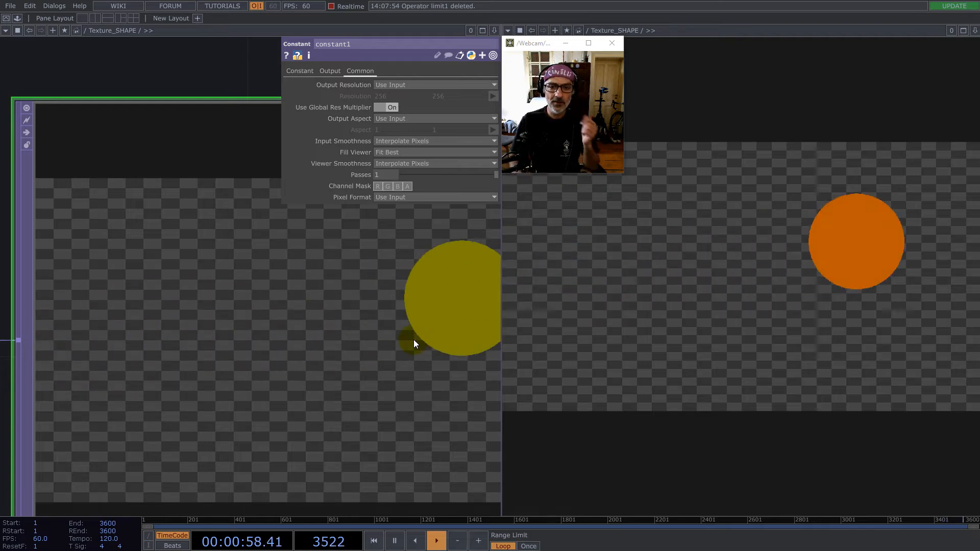
scroll(413, 339, "down", 6)
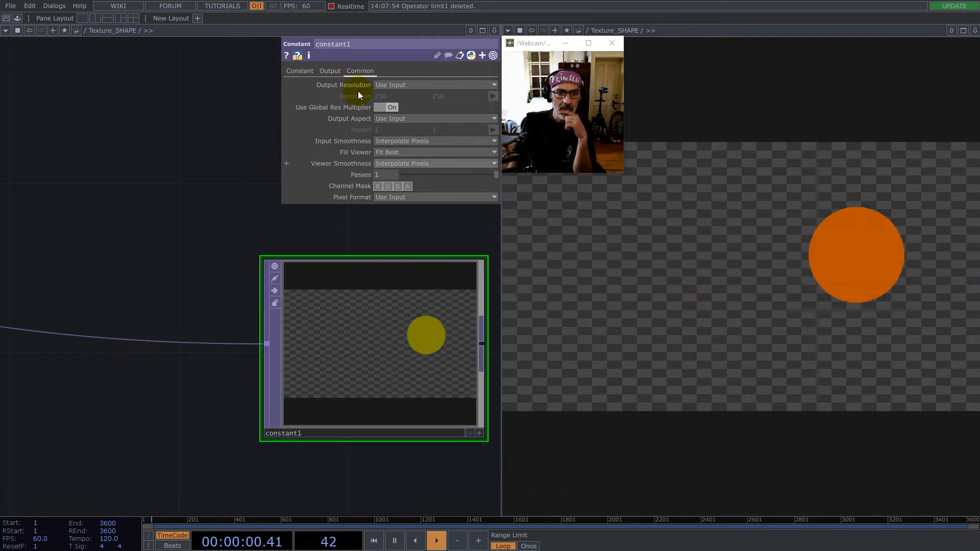
- Compare Set Resolution Only with Composite and Set Resolution for constant1's Combine with Input option
left_click(329, 71)
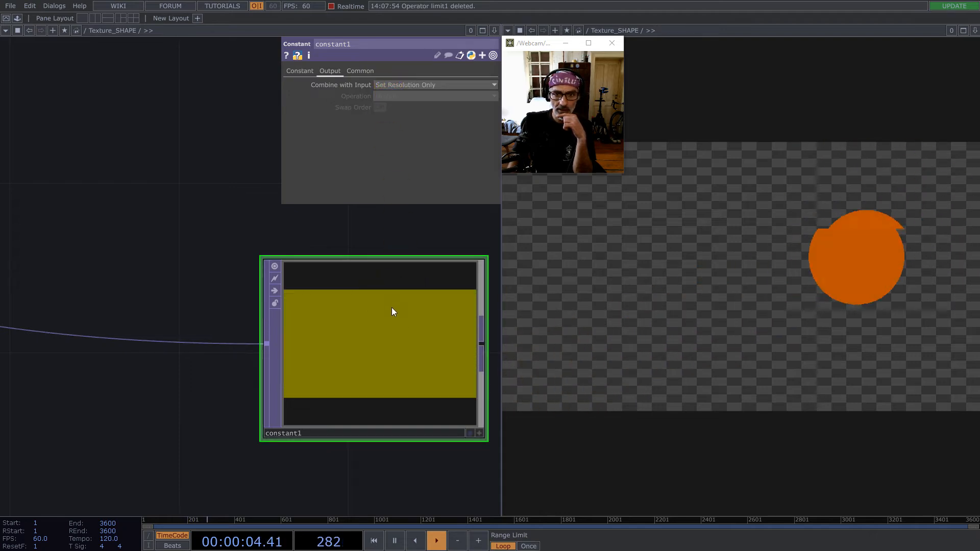
left_click(396, 85)
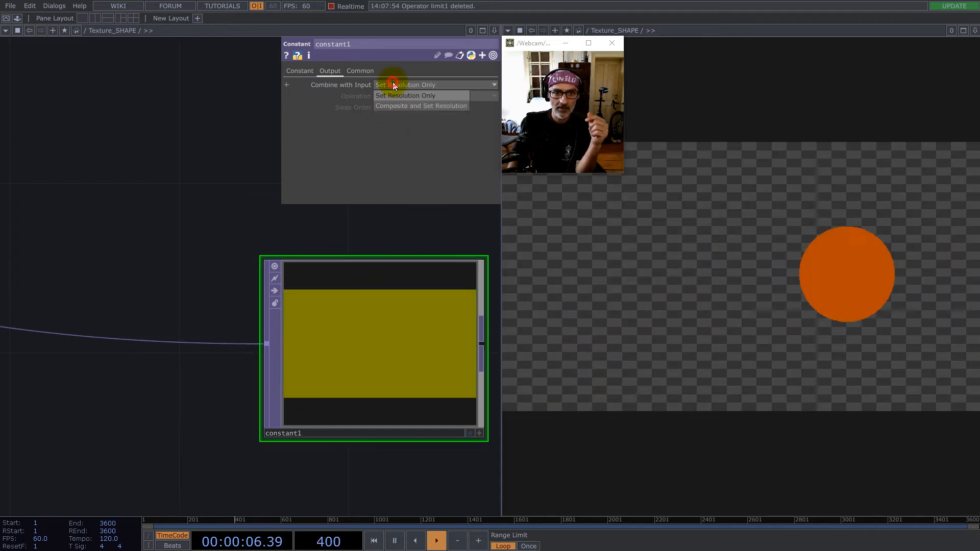
left_click(398, 106)
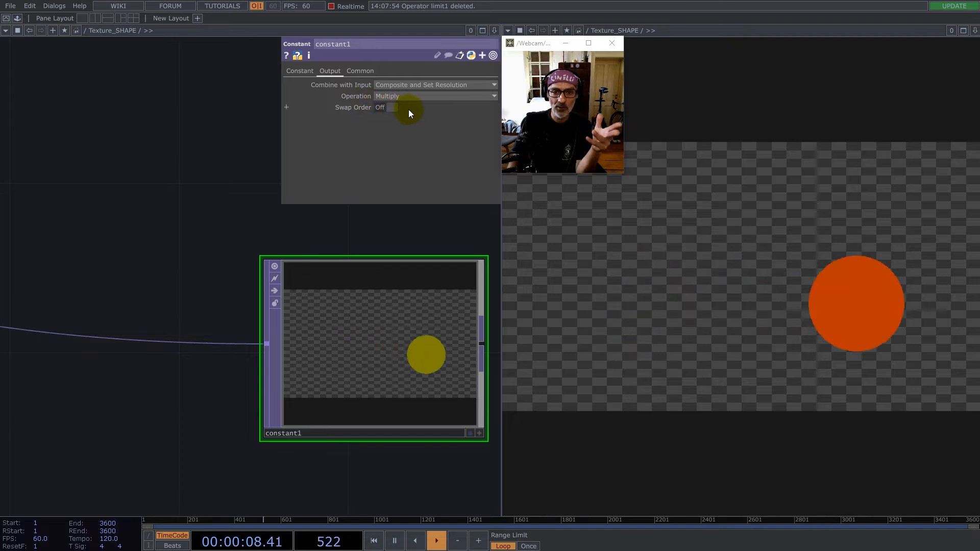
- Align constant1 directly beneath sub1 in the network
scroll(496, 323, "down", 6)
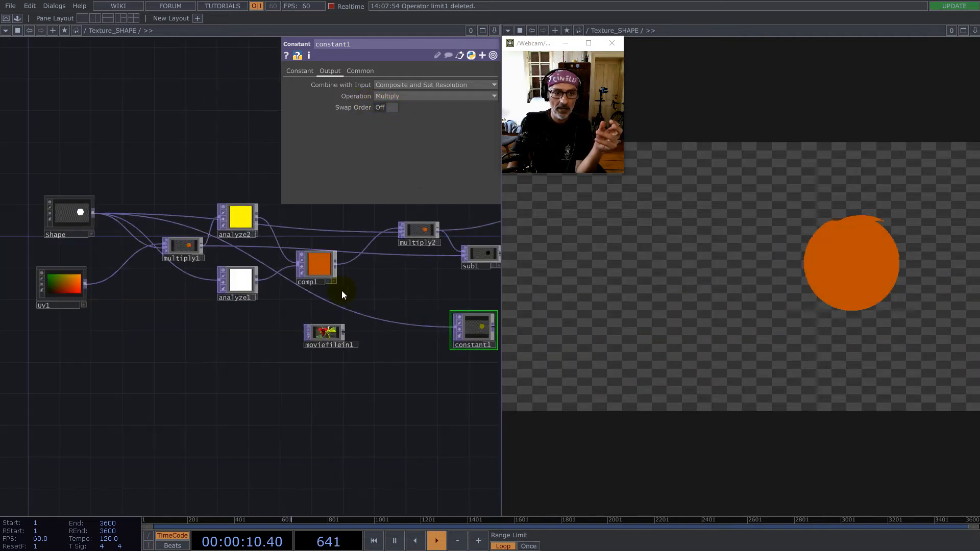
left_click_drag(440, 378, 265, 381)
scroll(316, 341, "up", 4)
left_click(279, 310)
left_click_drag(285, 261, 286, 261)
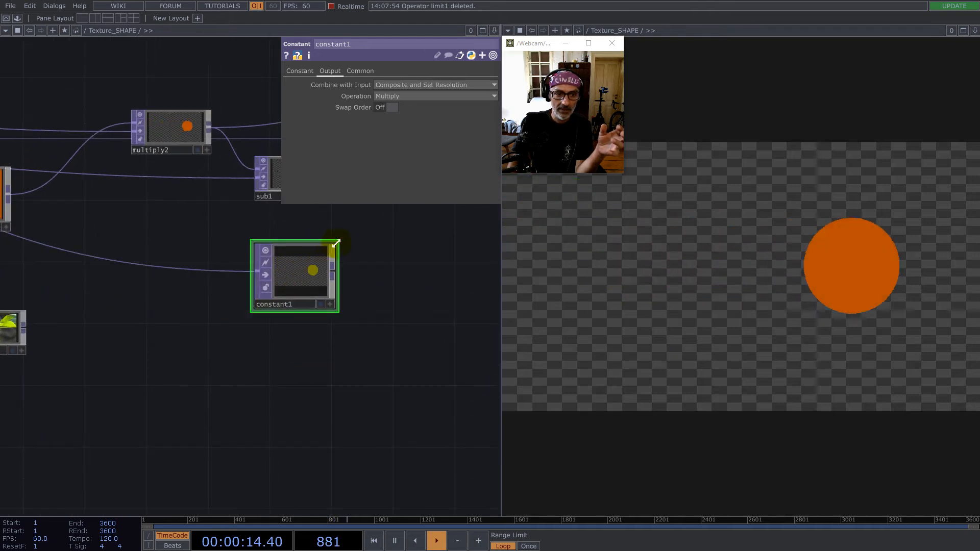
left_click_drag(390, 271, 290, 349)
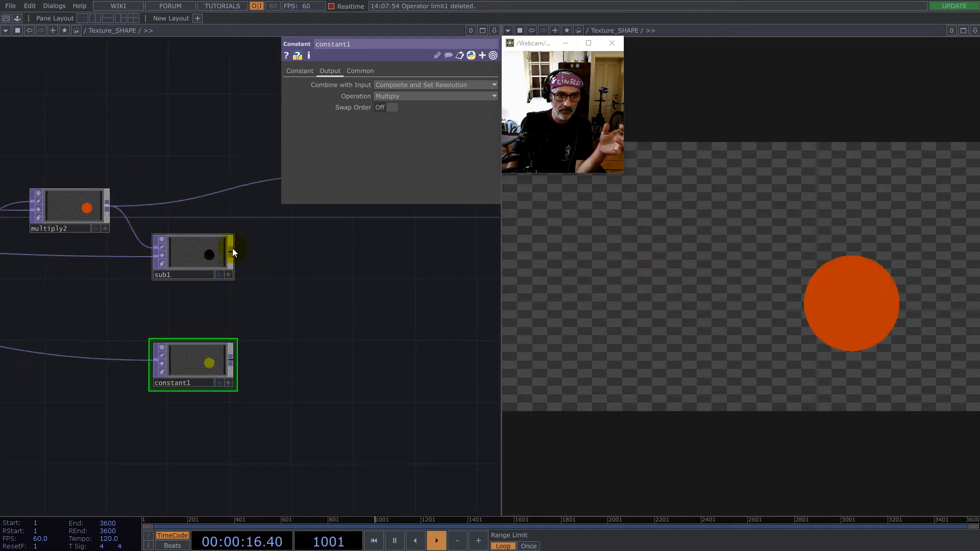
- Create an Add TOP from sub1's output, place it beside sub1 and constant1, and connect constant1 as its second input
right_click(233, 248)
left_click(87, 137)
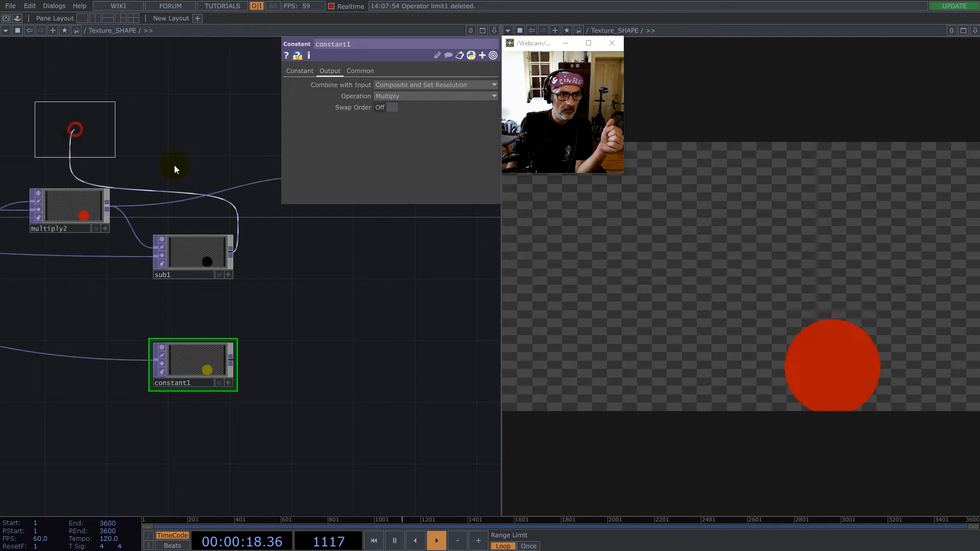
left_click(314, 317)
left_click_drag(274, 322, 277, 322)
left_click_drag(409, 353, 293, 433)
left_click_drag(203, 265, 220, 258)
- Connect add1's output to out1 and check the output image
left_click_drag(263, 257, 432, 333)
scroll(437, 333, "down", 3)
scroll(313, 369, "up", 3)
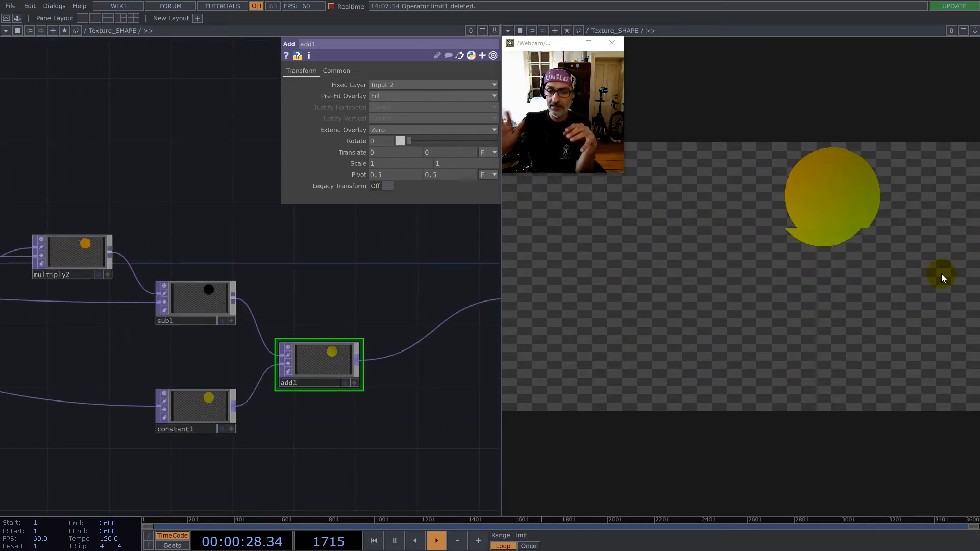
scroll(370, 337, "down", 5)
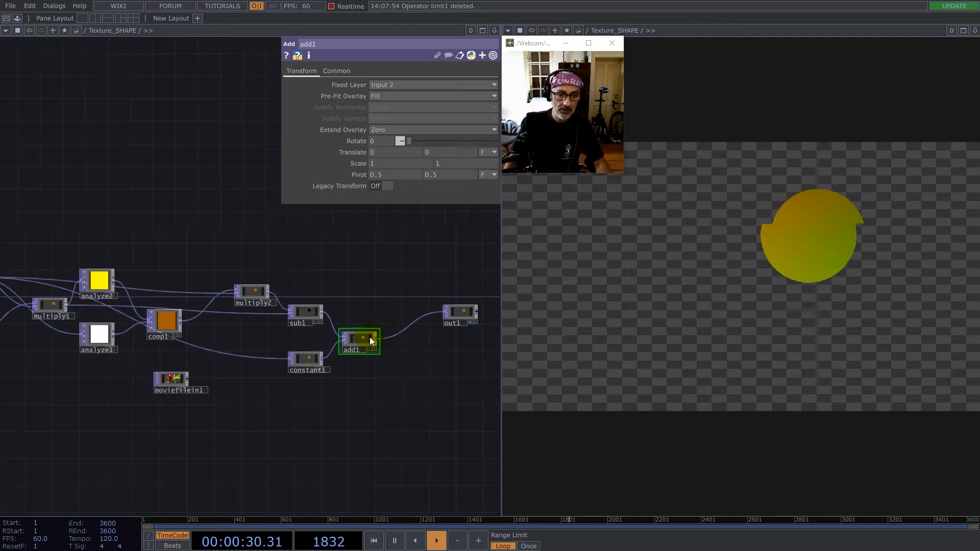
- Create a Remap TOP and place it between add1 and out1
left_click_drag(313, 387, 367, 380)
scroll(390, 374, "up", 5)
right_click(356, 393)
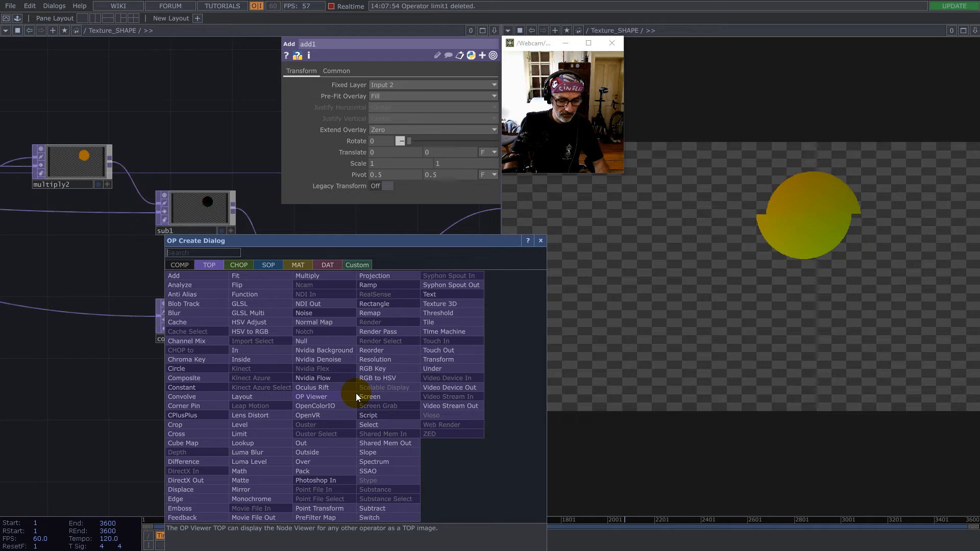
type("re")
left_click(380, 314)
left_click(439, 319)
left_click_drag(406, 335, 405, 331)
- Wire moviefilein1 into remap1's first input and add1 into its second, and connect remap1 to out1
left_click_drag(432, 249, 314, 305)
left_click_drag(367, 372, 373, 361)
left_click_drag(405, 267, 407, 267)
left_click_drag(421, 267, 486, 310)
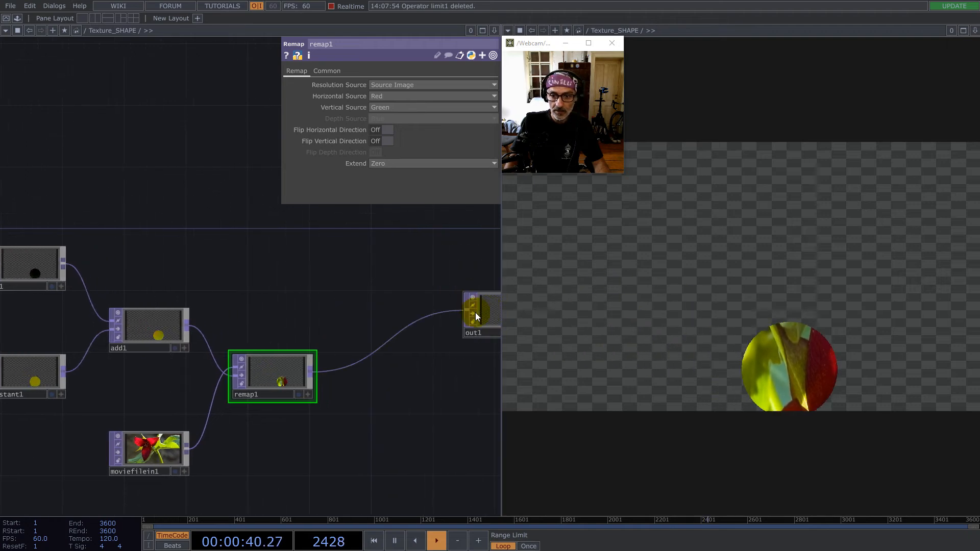
left_click_drag(295, 372, 361, 342)
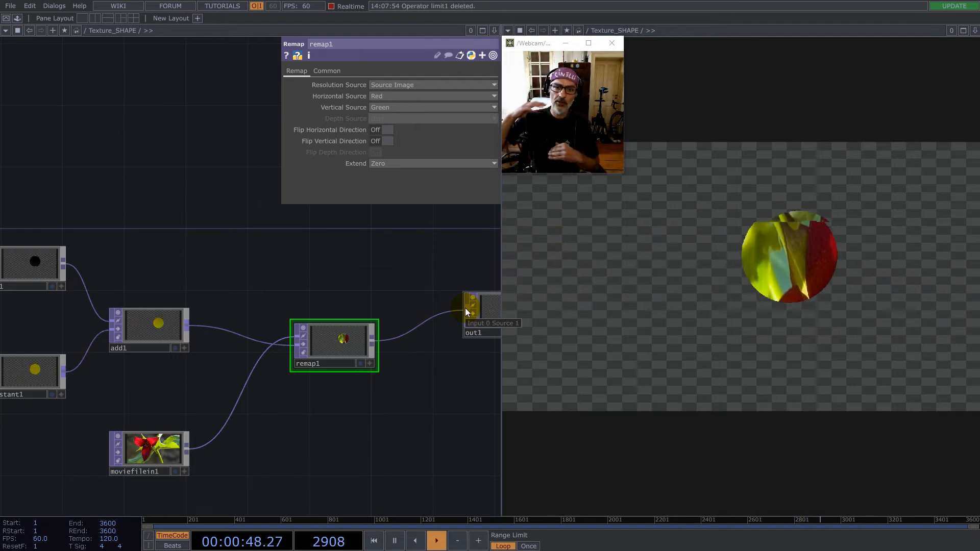
- Move remap1 farther from add1 and insert a Math TOP on the wire between them
left_click_drag(333, 342, 395, 357)
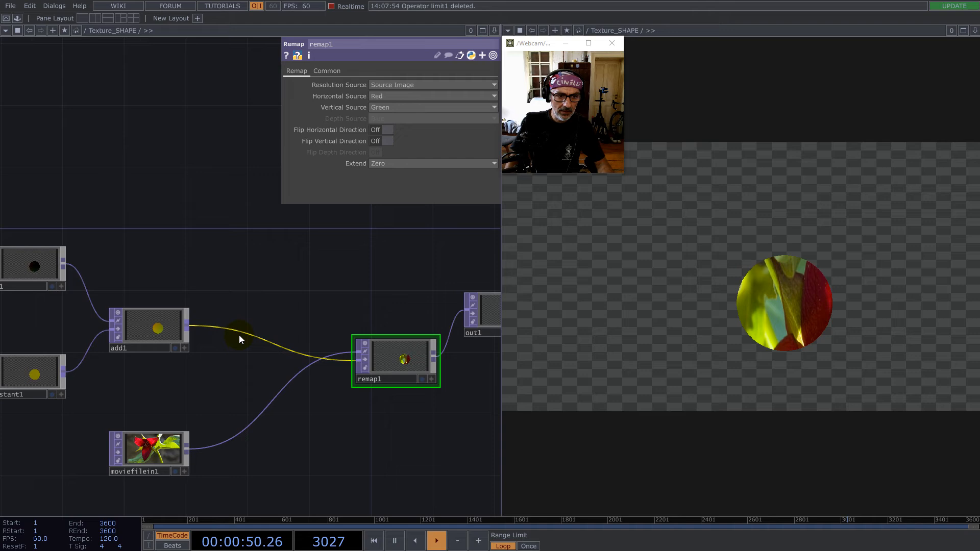
right_click(224, 327)
left_click(244, 315)
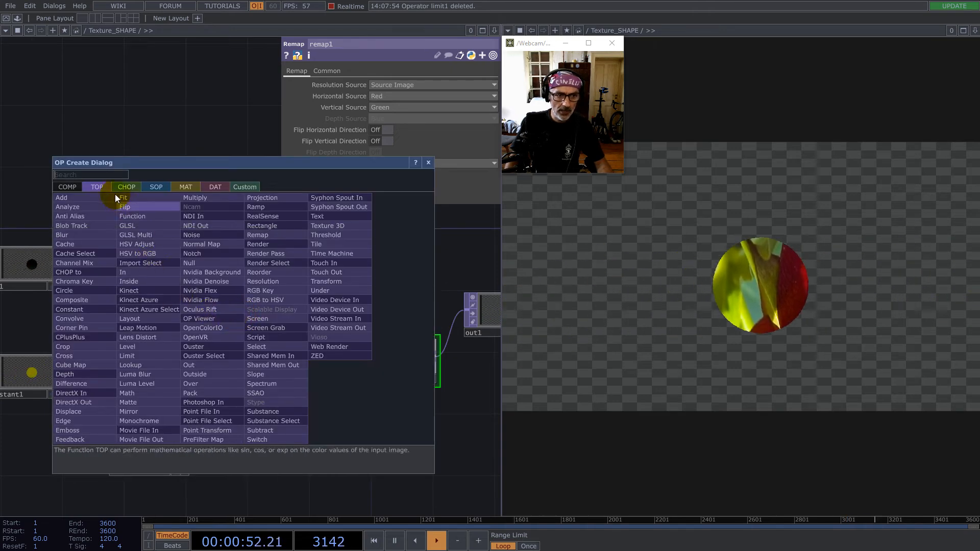
type("m")
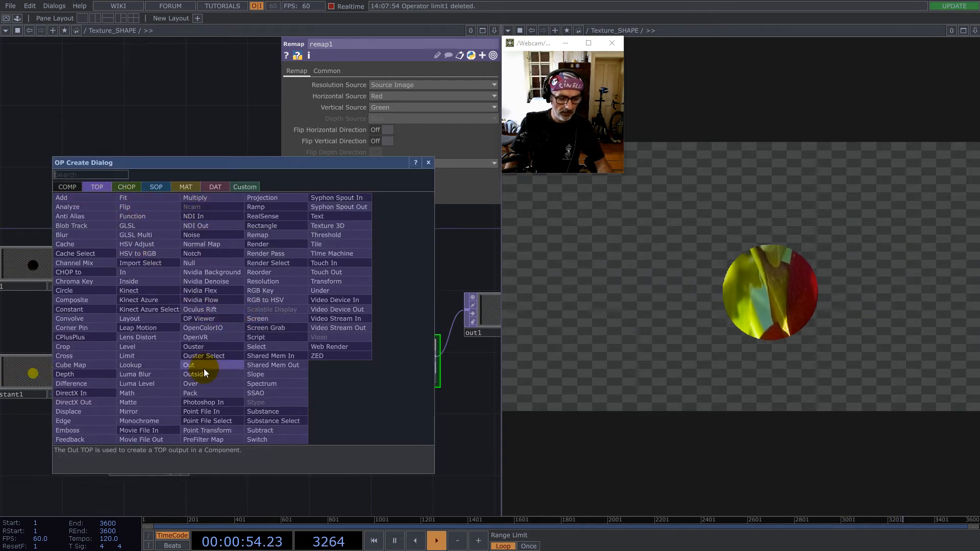
left_click(129, 394)
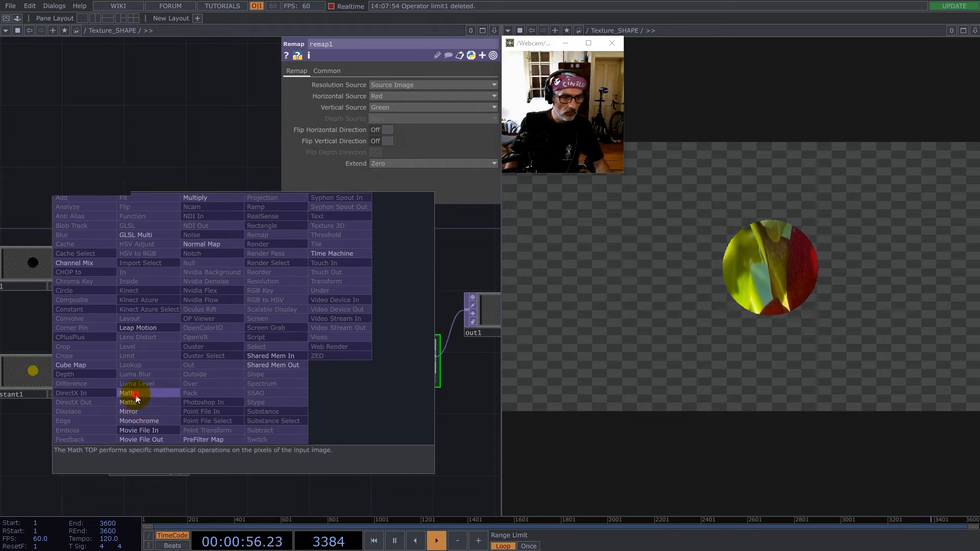
left_click(246, 327)
- Set math1's Multiply to 16/9 and restrict its Channel Mask to the red channel only
left_click(315, 70)
left_click(408, 96)
type("1")
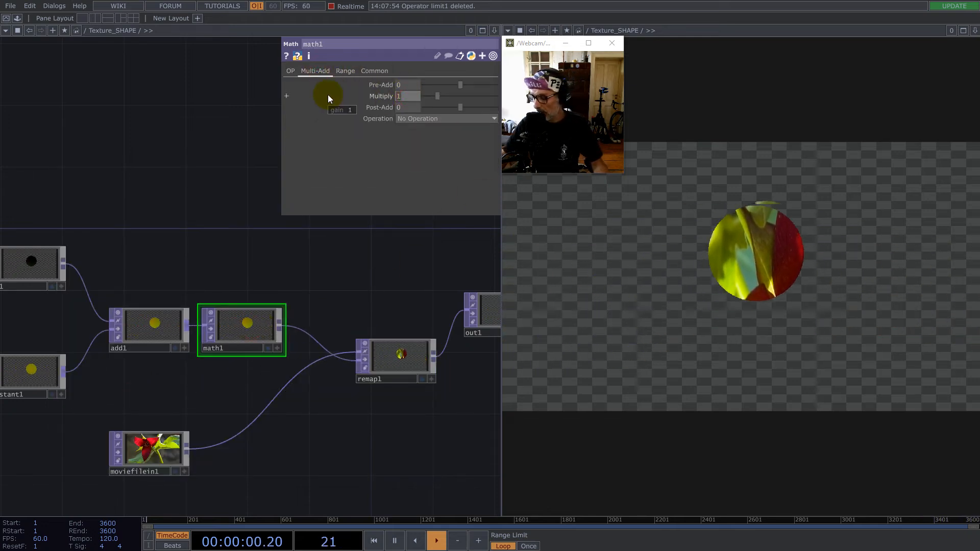
type("6/9")
key("Return")
left_click(374, 71)
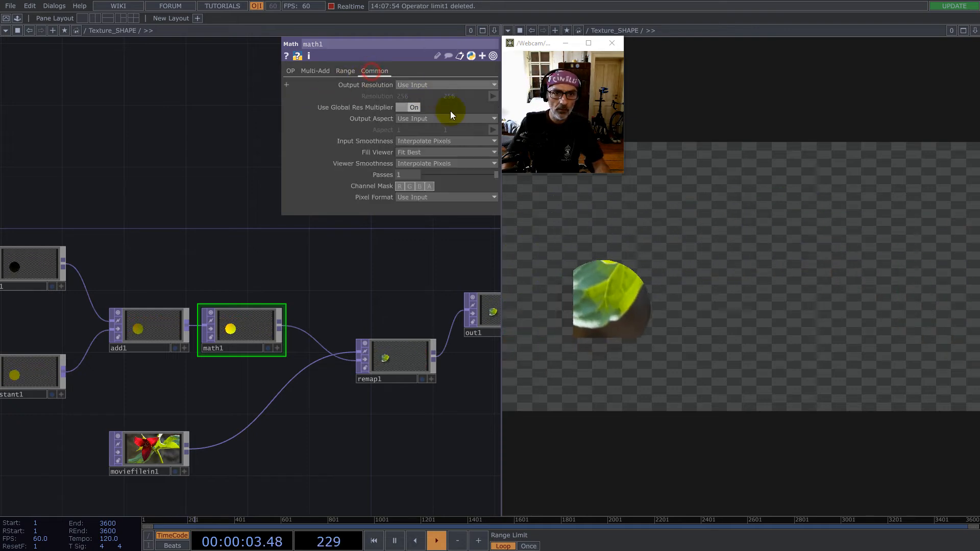
left_click(400, 186)
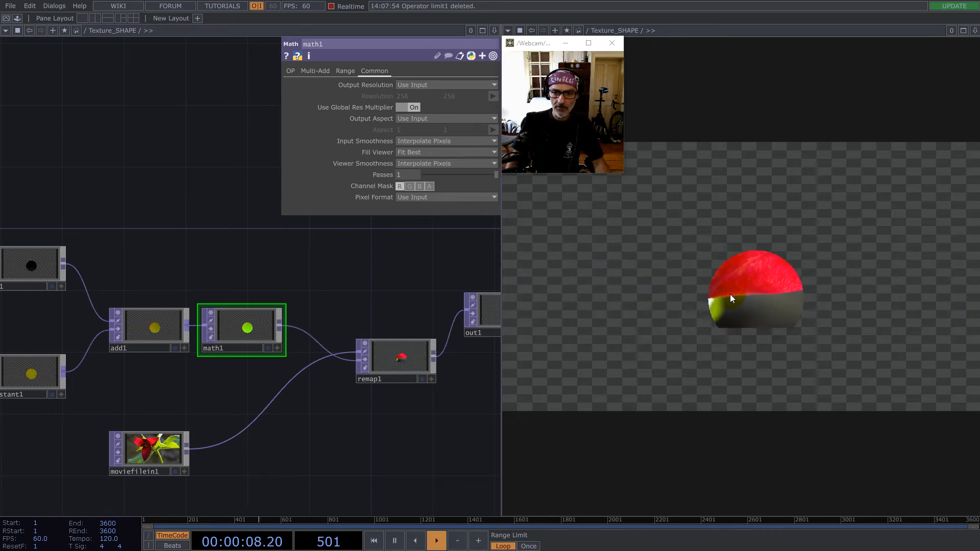
- Reposition moviefilein1 directly below math1 in the network
left_click_drag(151, 401, 254, 364)
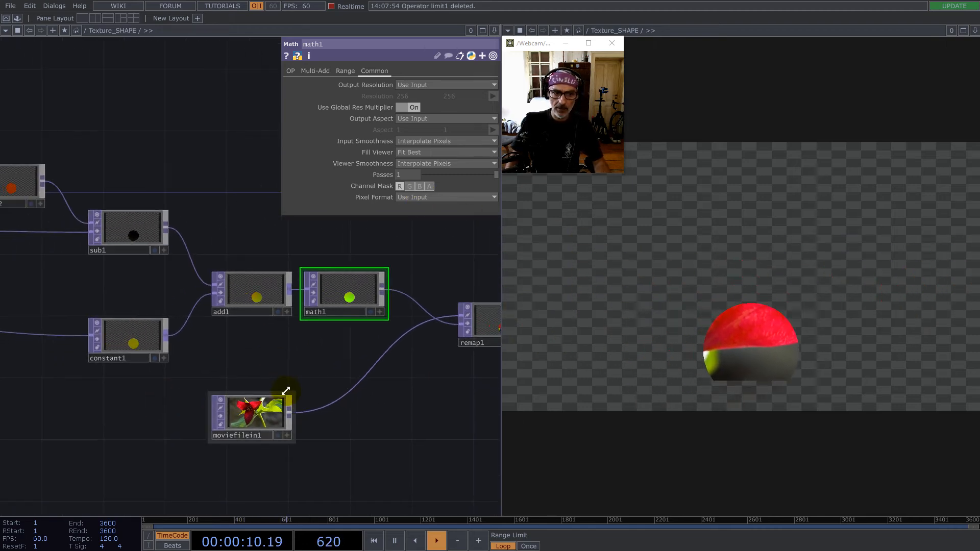
left_click_drag(263, 421, 332, 416)
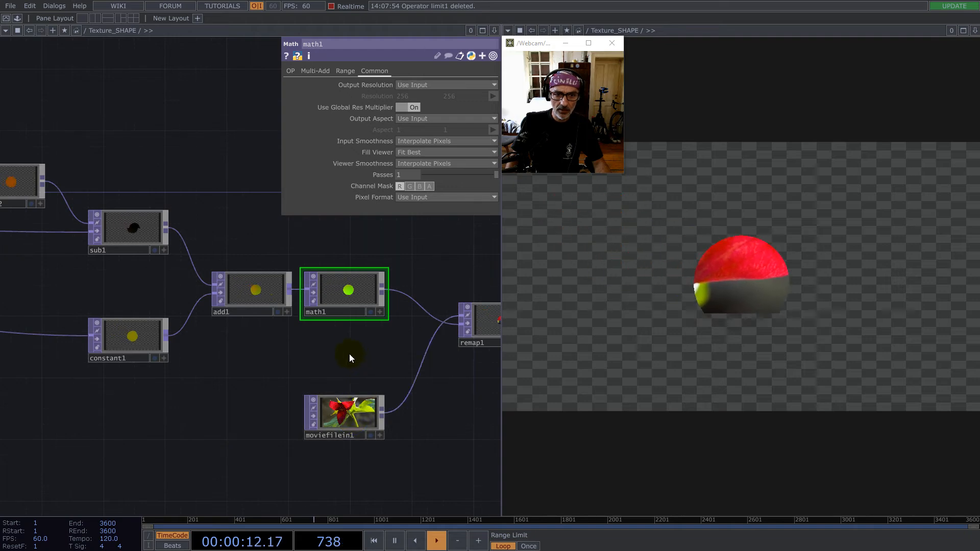
scroll(352, 357, "down", 3)
scroll(357, 366, "up", 3)
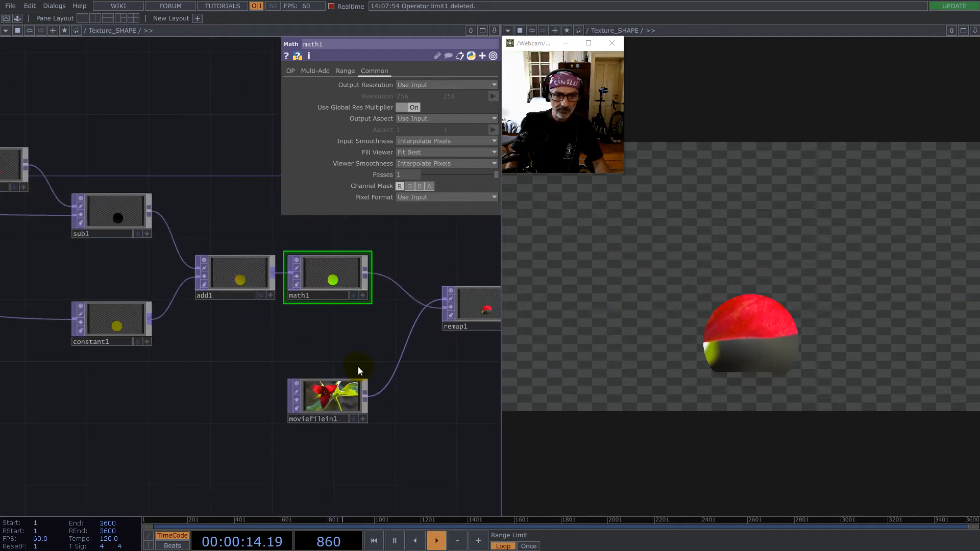
- Adjust constant1's color to 0.35 red and 0.4 green to center the flower inside the moving circle
left_click(118, 319)
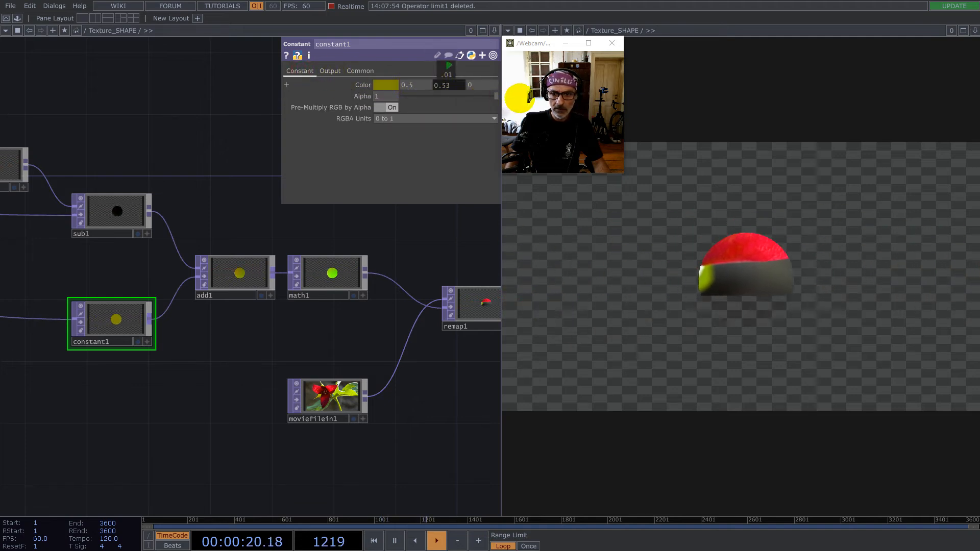
left_click_drag(442, 70, 406, 70)
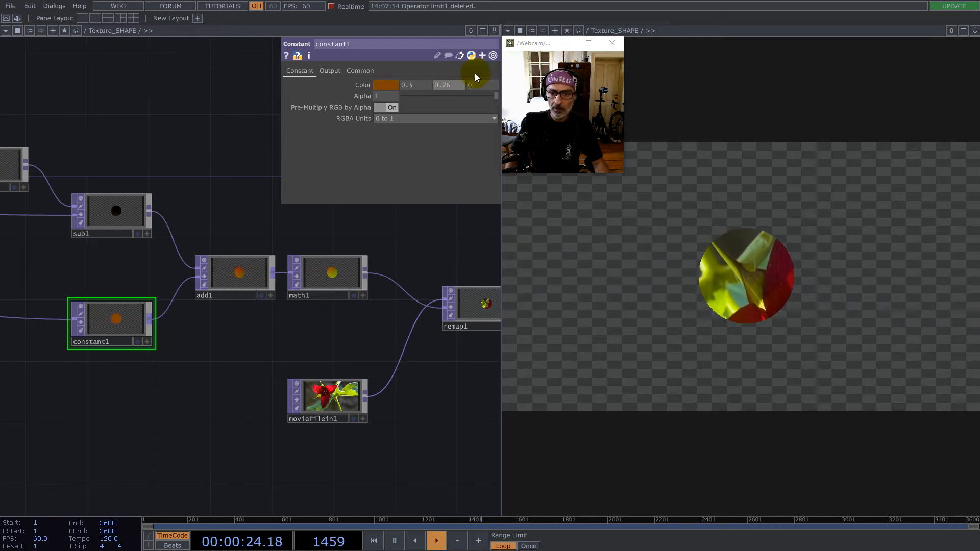
middle_click_drag(418, 88, 452, 86)
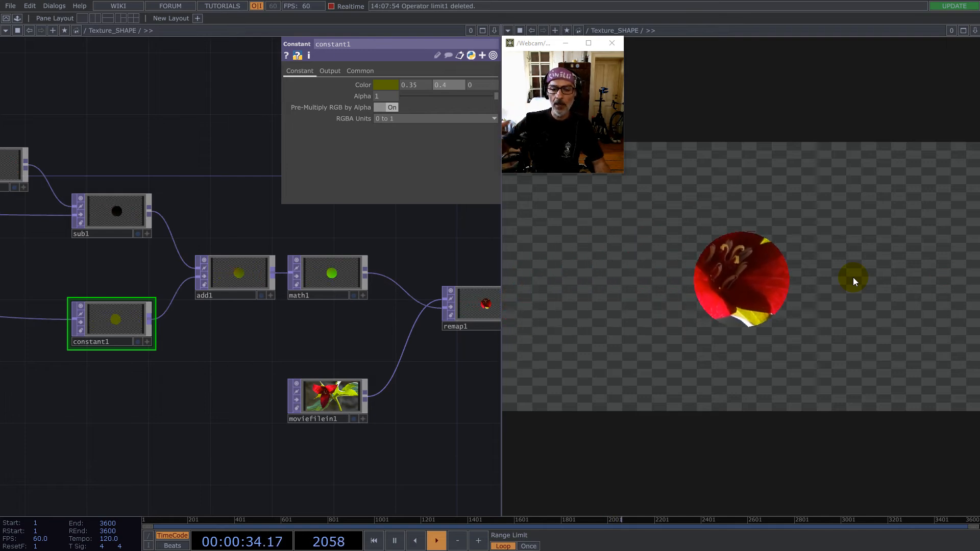
left_click(360, 347)
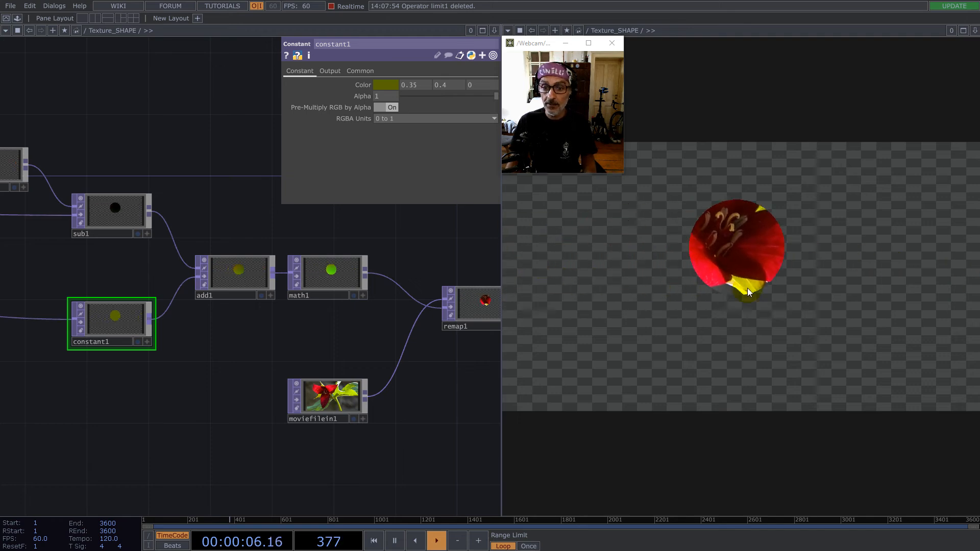
- Review the whole Texture_SHAPE network and go back up to the project's root level
scroll(306, 301, "down", 5)
left_click_drag(121, 313, 231, 339)
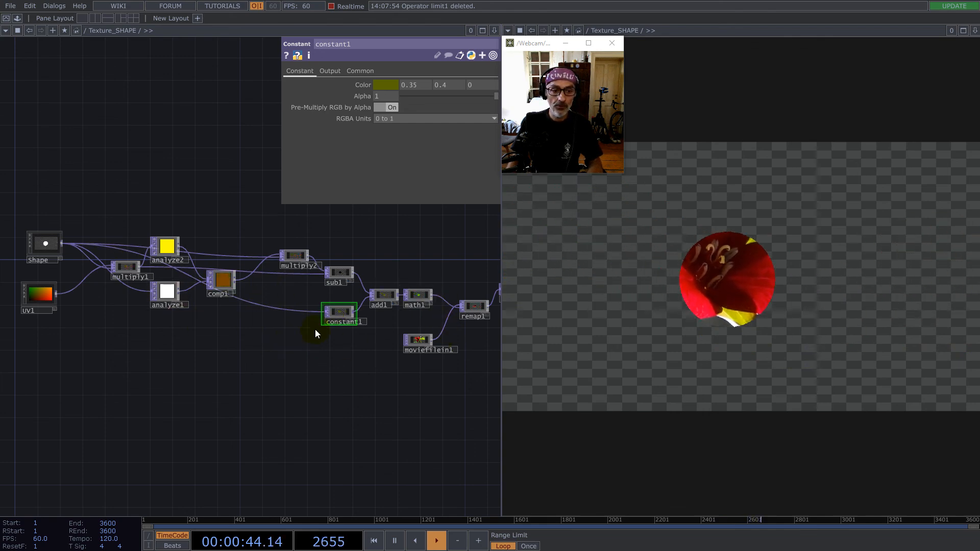
scroll(306, 351, "down", 5)
scroll(305, 349, "down", 6)
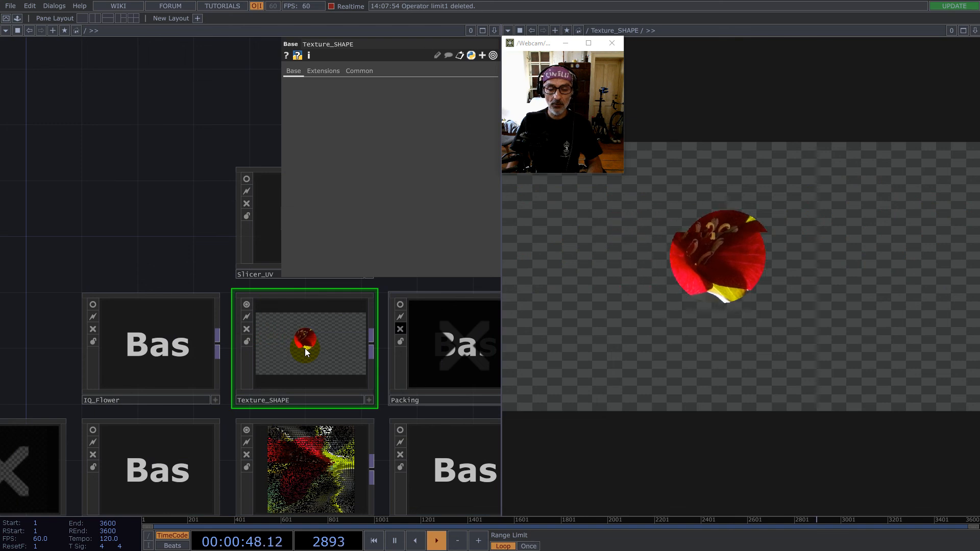
scroll(277, 320, "down", 3)
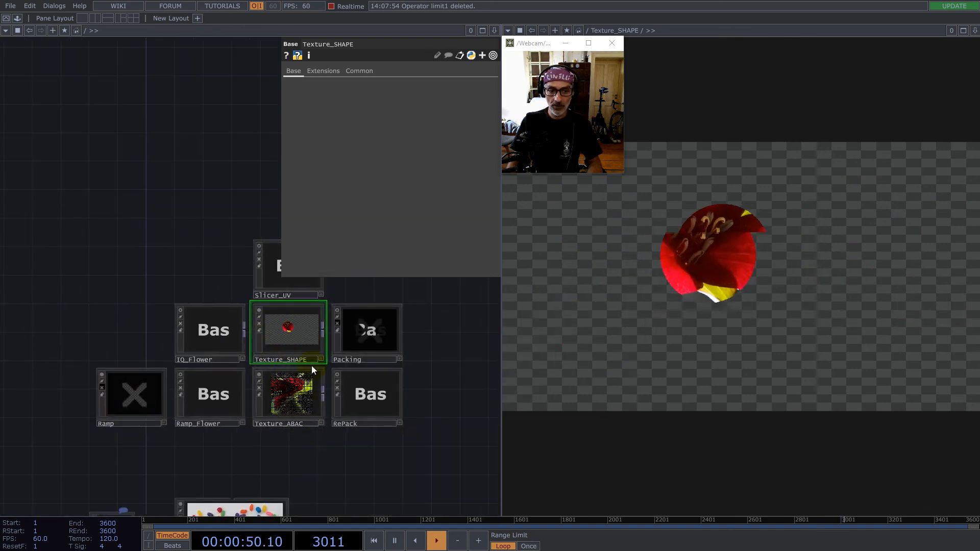